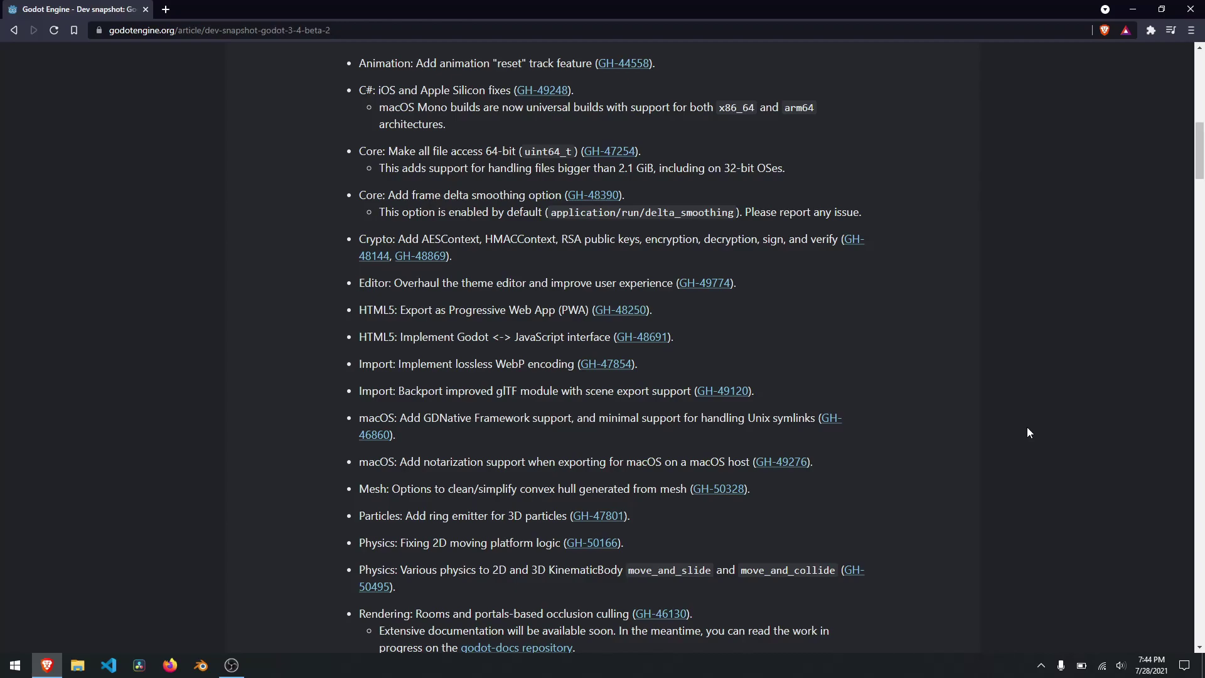
Look through the highlights and changelog in the Godot 3.4 beta 2 dev snapshot article.
scroll(1028, 433, down, 2)
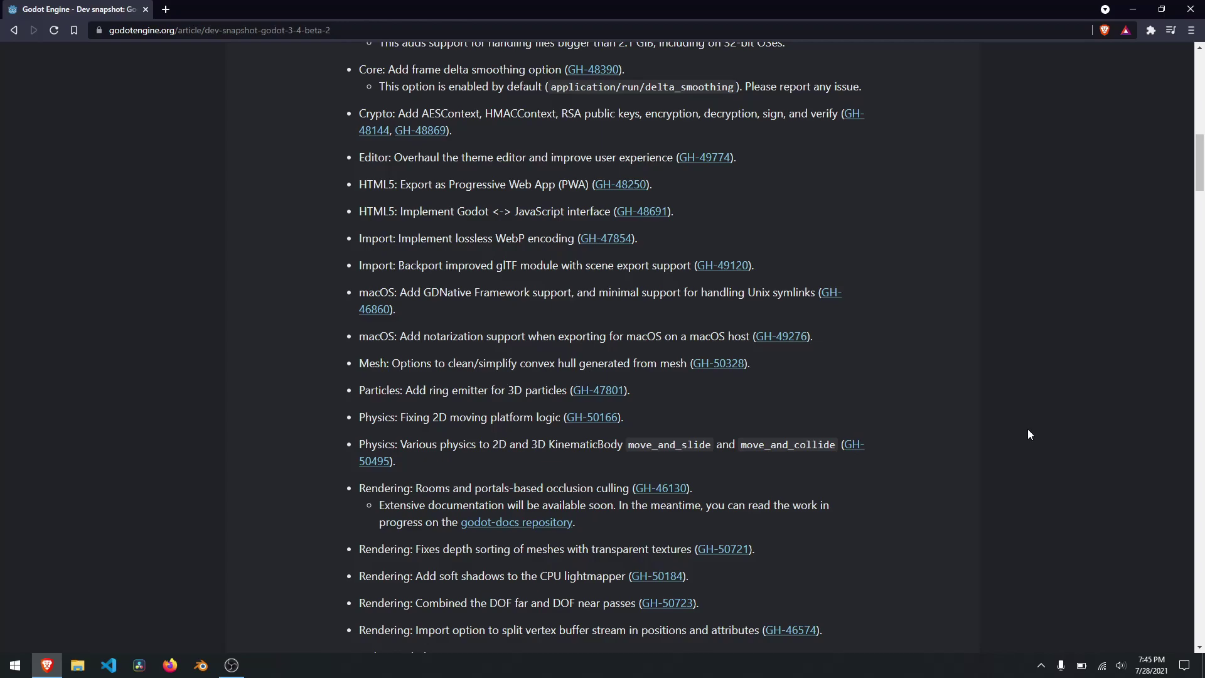
scroll(948, 355, down, 3)
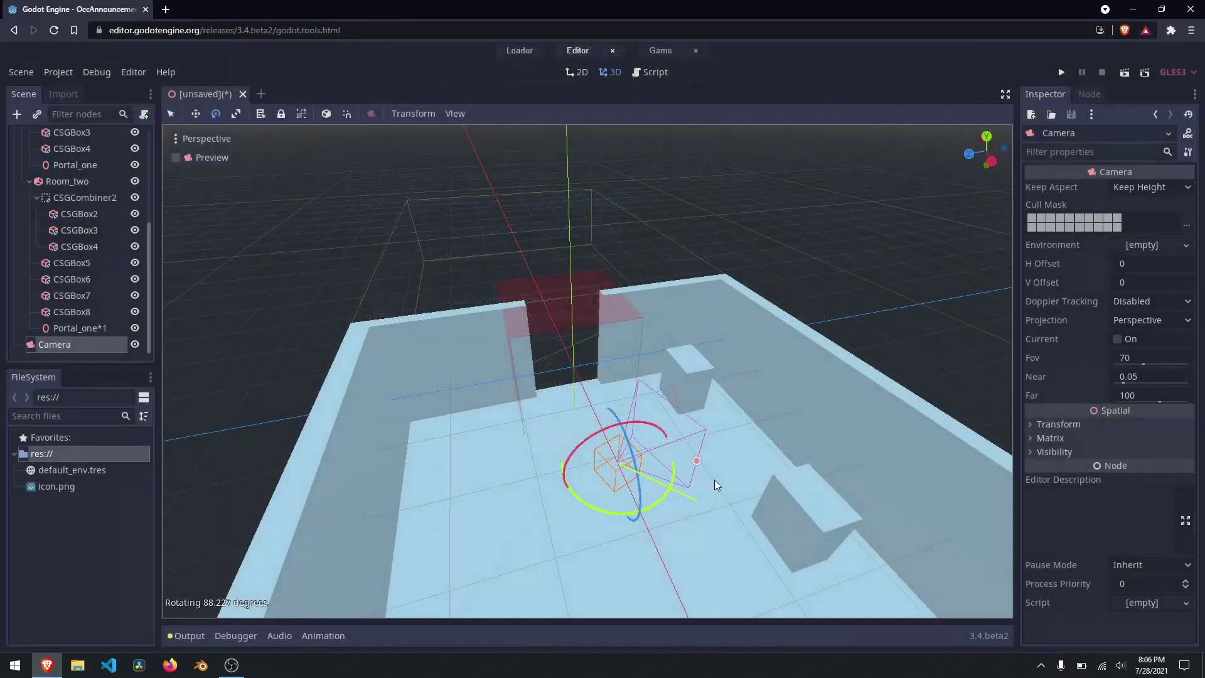
drag(714, 480, 655, 412)
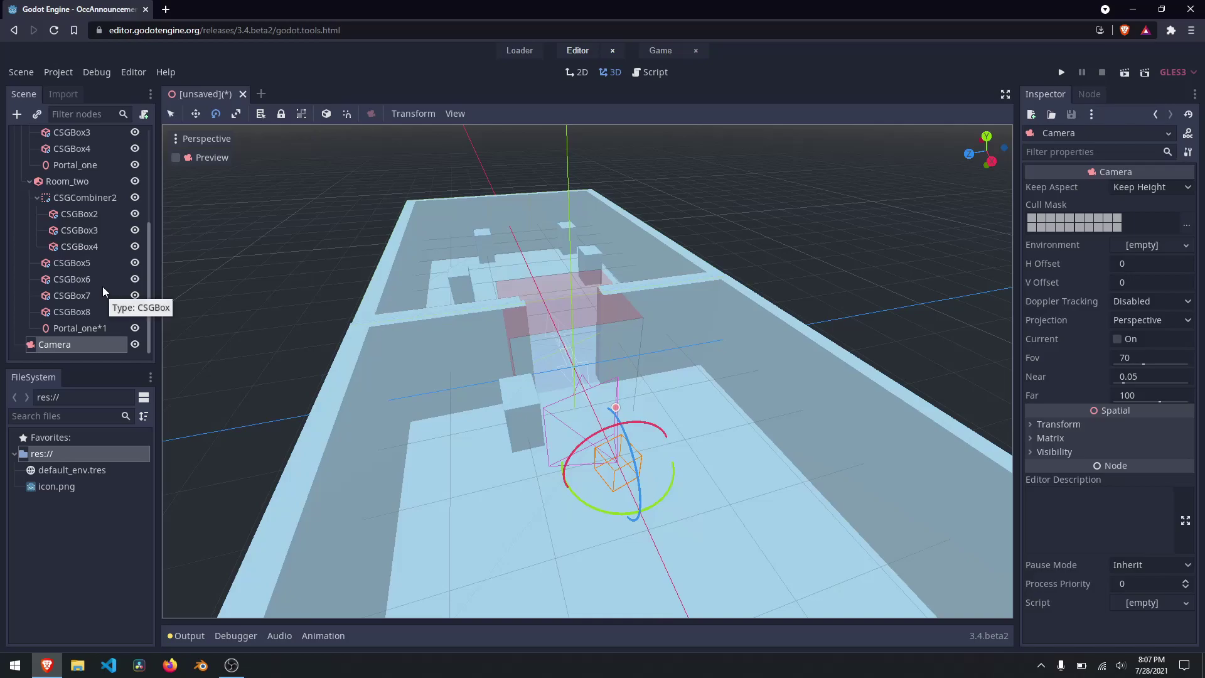
scroll(94, 271, up, 1)
scroll(86, 270, up, 2)
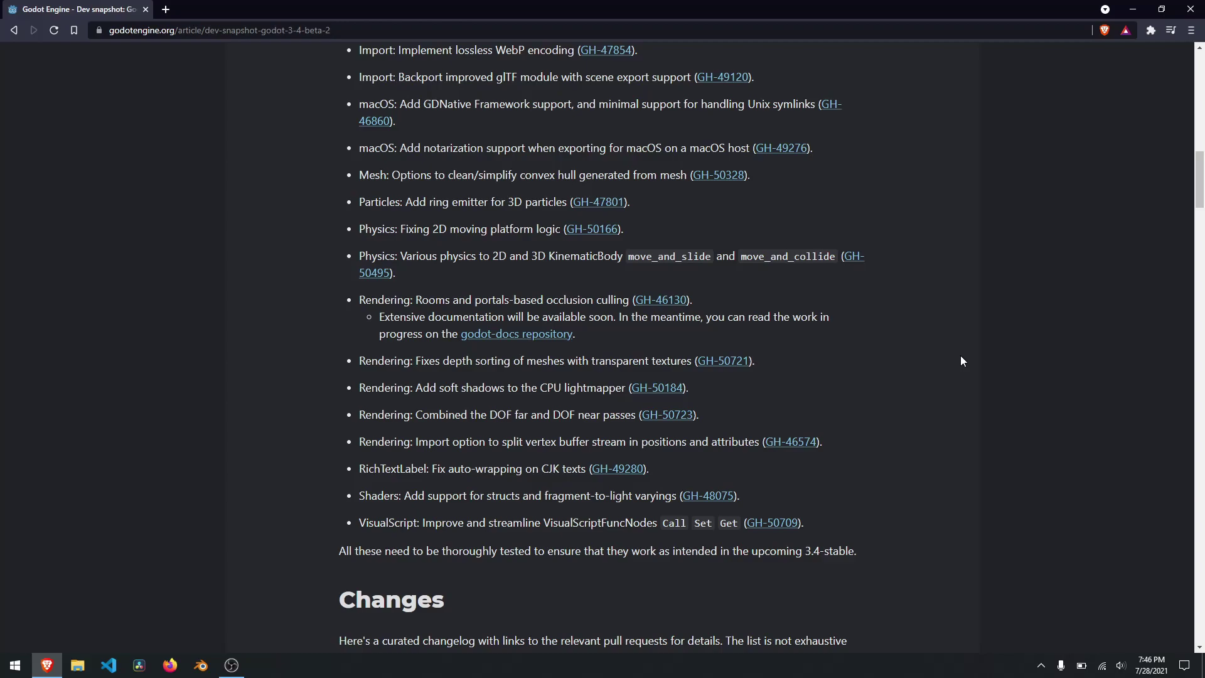
scroll(873, 348, down, 15)
scroll(882, 361, down, 20)
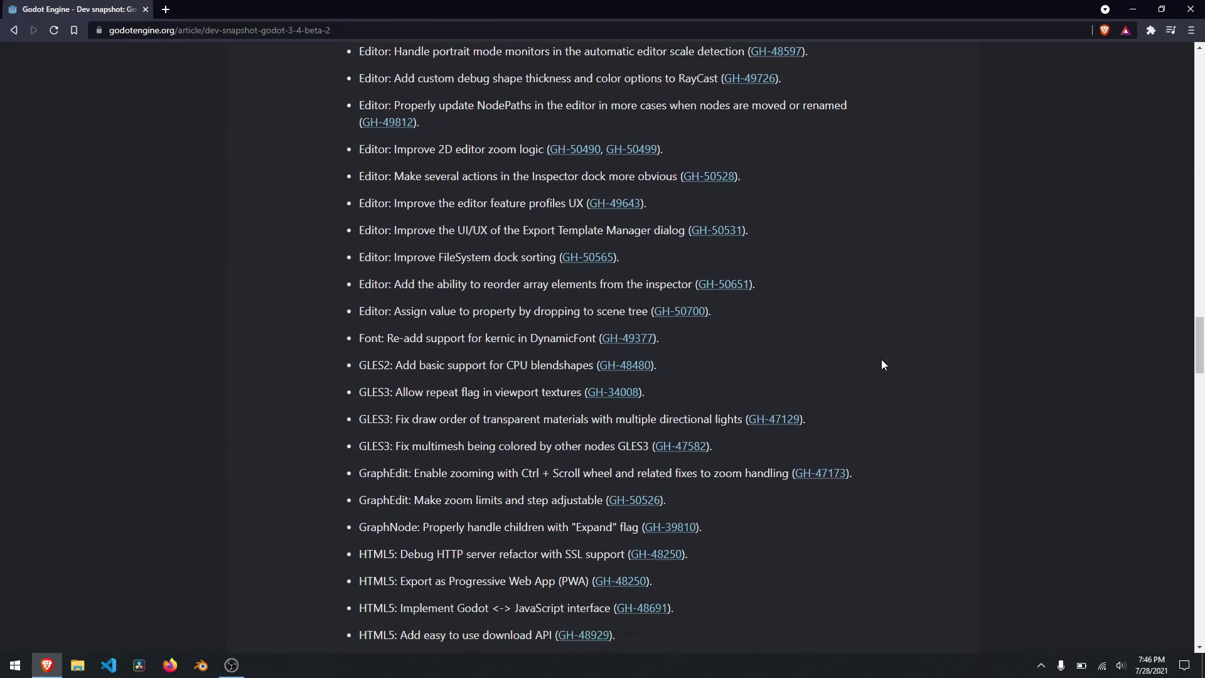
scroll(895, 381, up, 20)
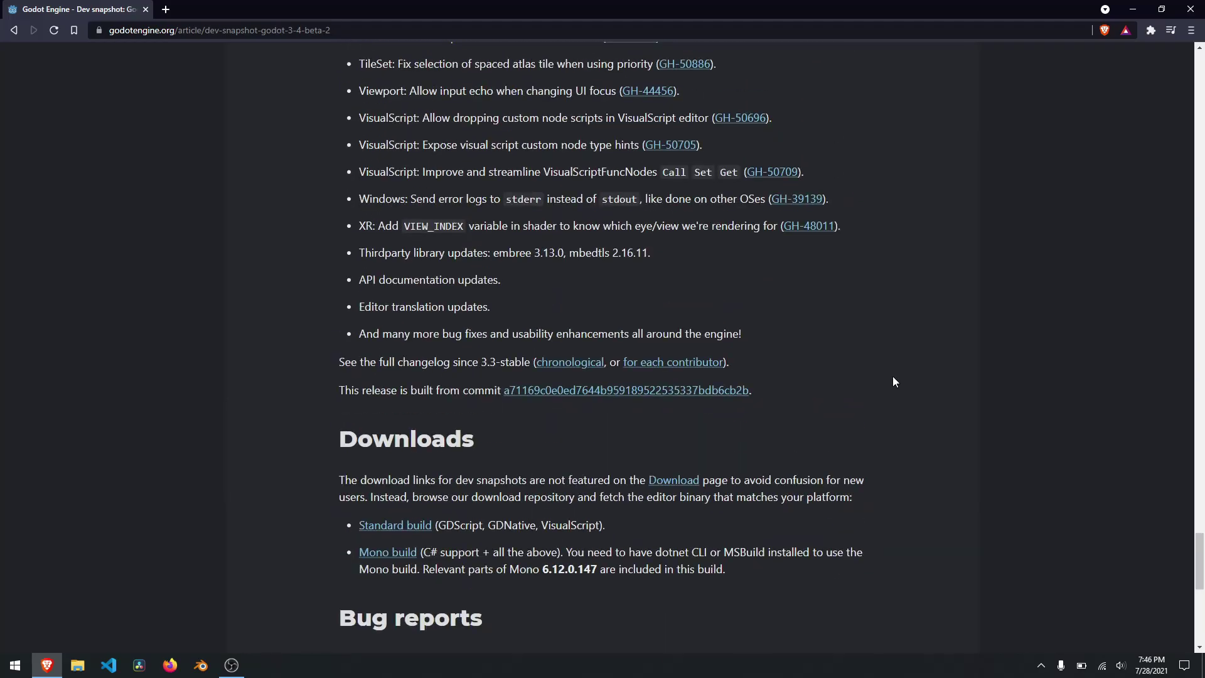
scroll(887, 446, up, 20)
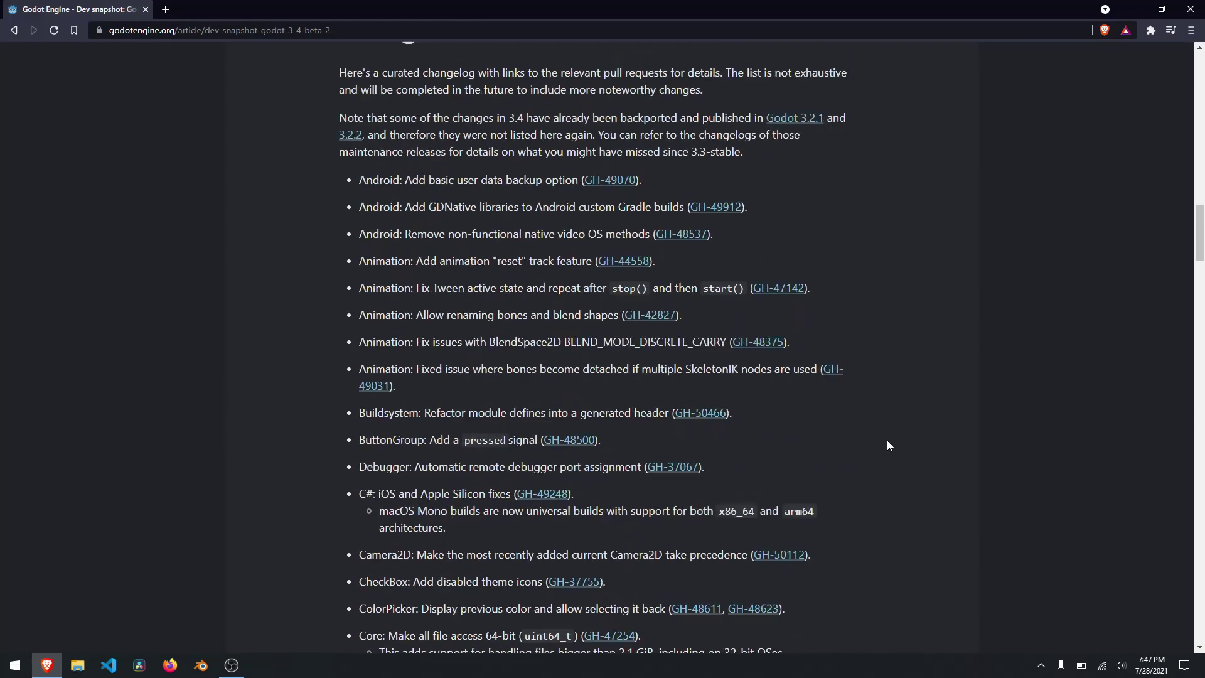
scroll(885, 445, down, 6)
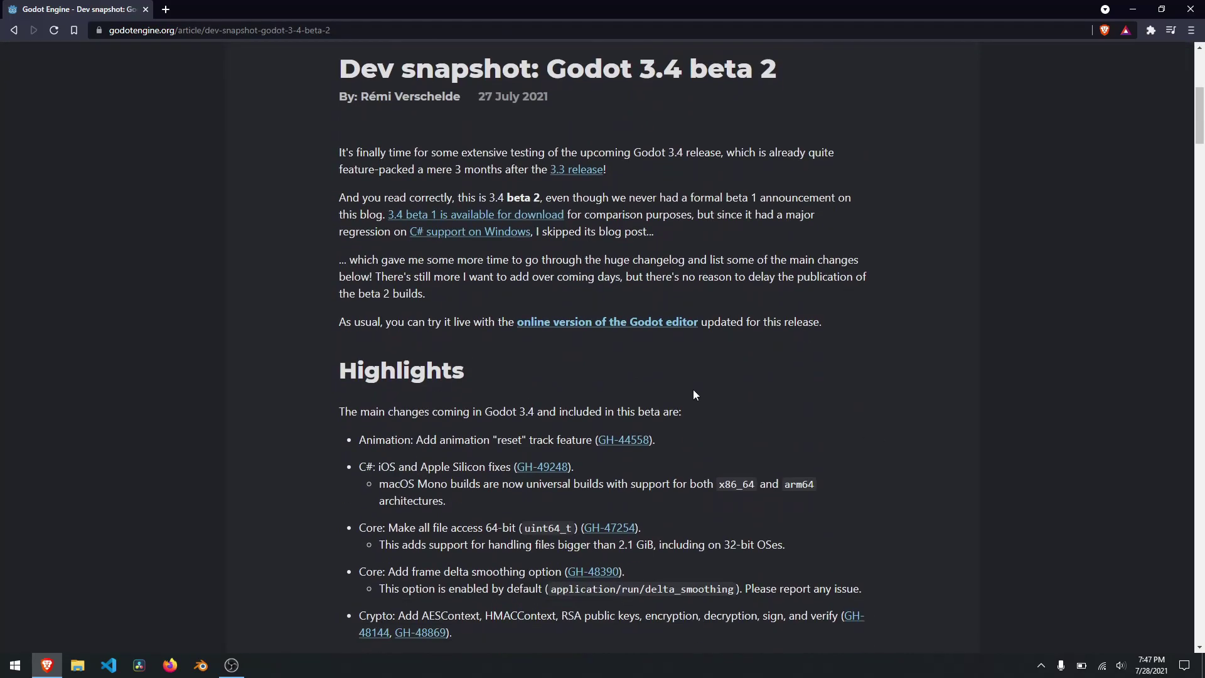
Launch the online version of the Godot editor from the article and create a new project named OccAnnouncement.
click(536, 324)
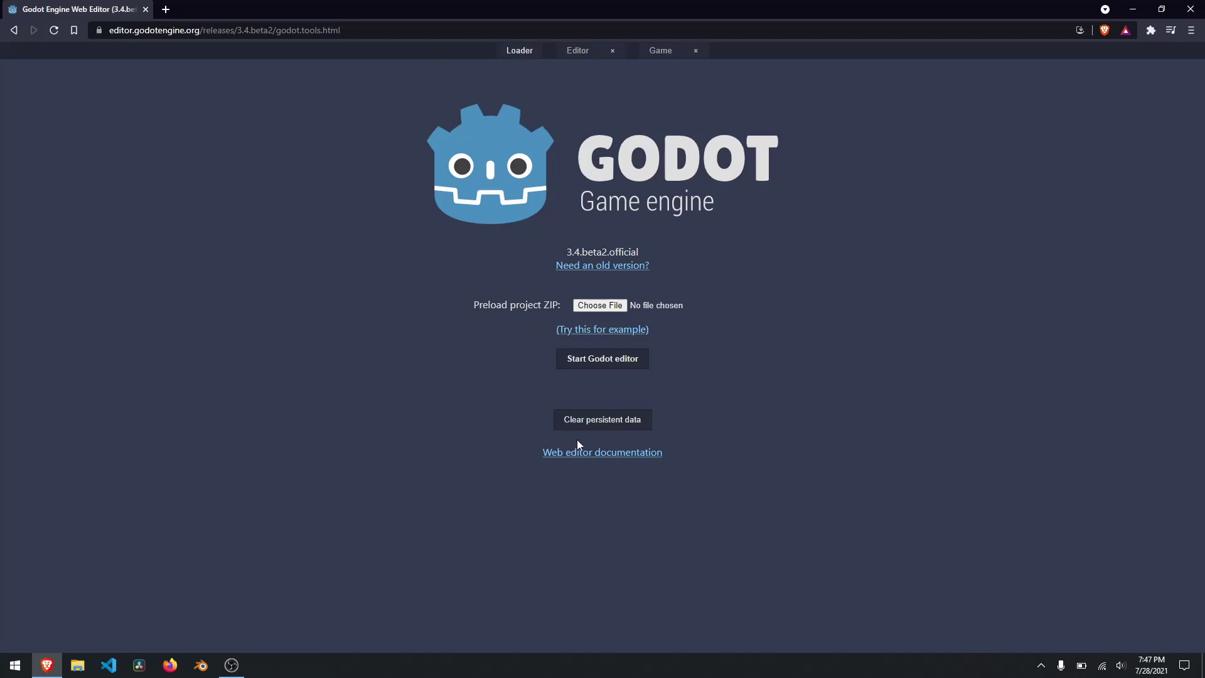
click(598, 359)
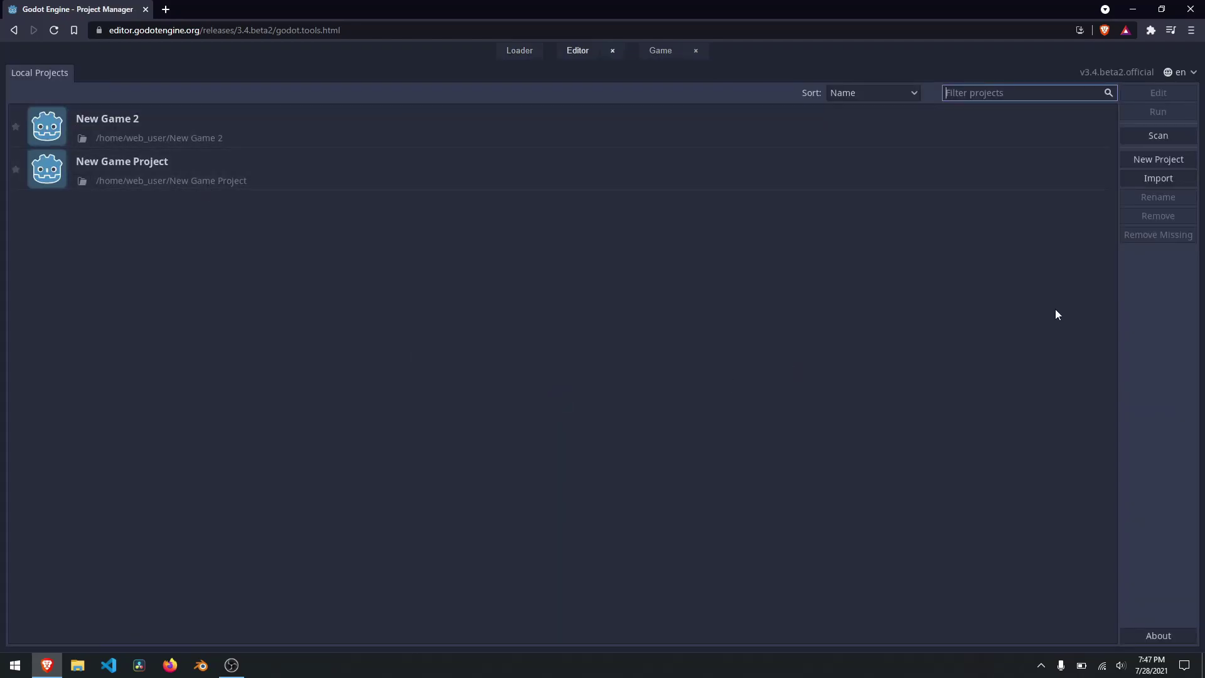
click(1156, 160)
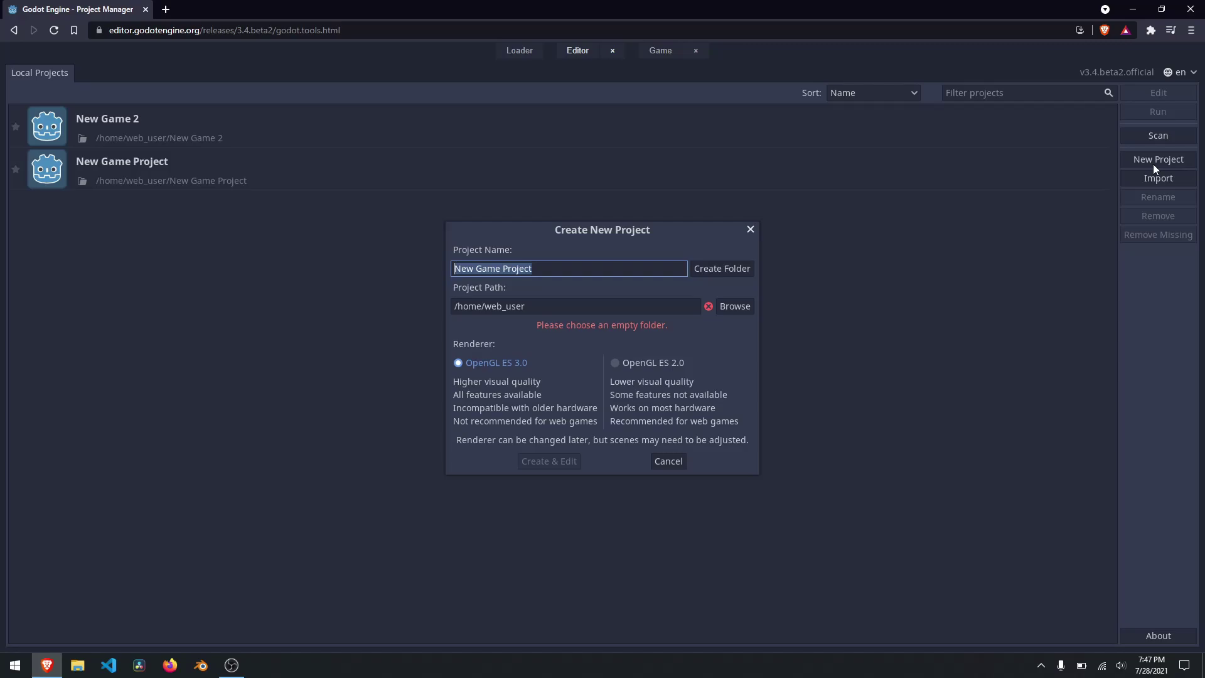
text(OccTutoria)
key(BackSpace)
key(BackSpace)
key(BackSpace)
key(BackSpace)
key(BackSpace)
key(BackSpace)
key(BackSpace)
text(Announcement)
click(549, 461)
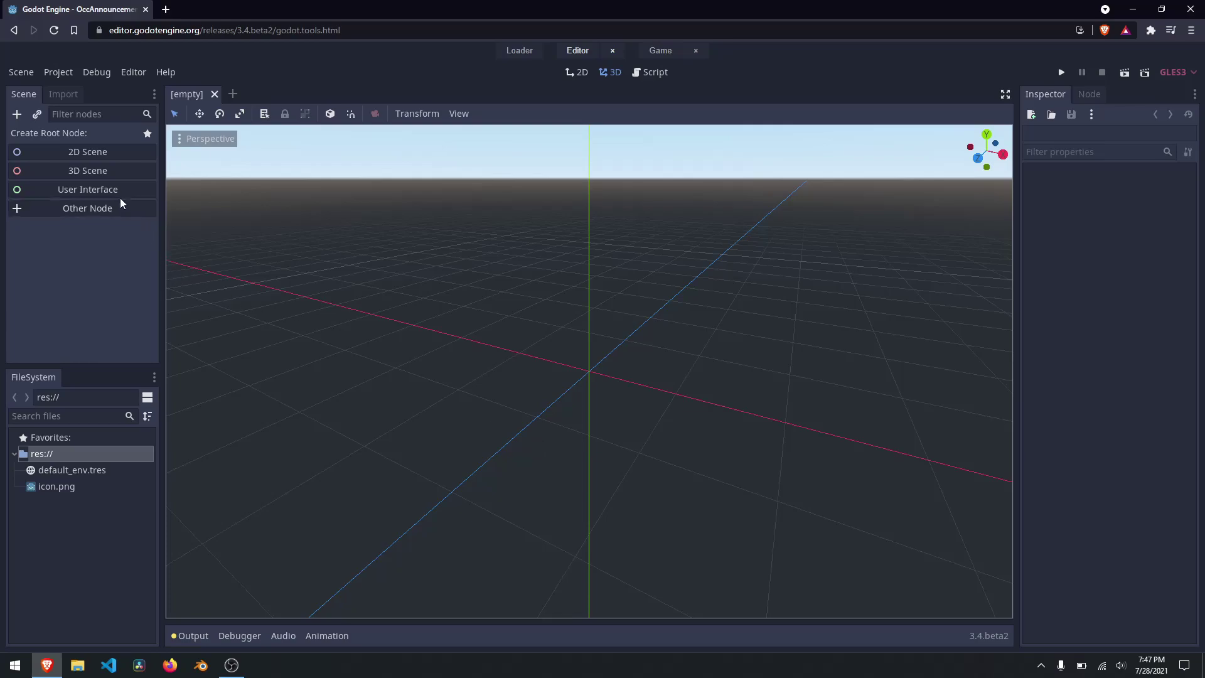
Create a 3D scene root and add a CSGBox as its child node.
click(103, 170)
right_click(79, 134)
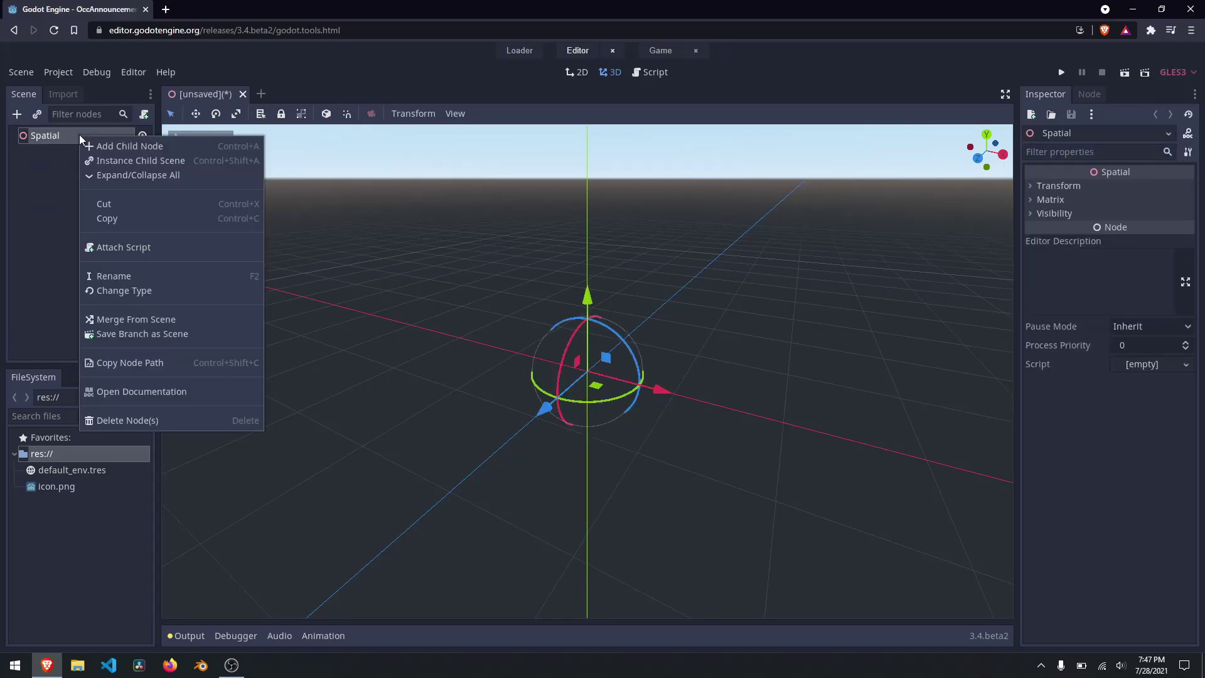
click(111, 143)
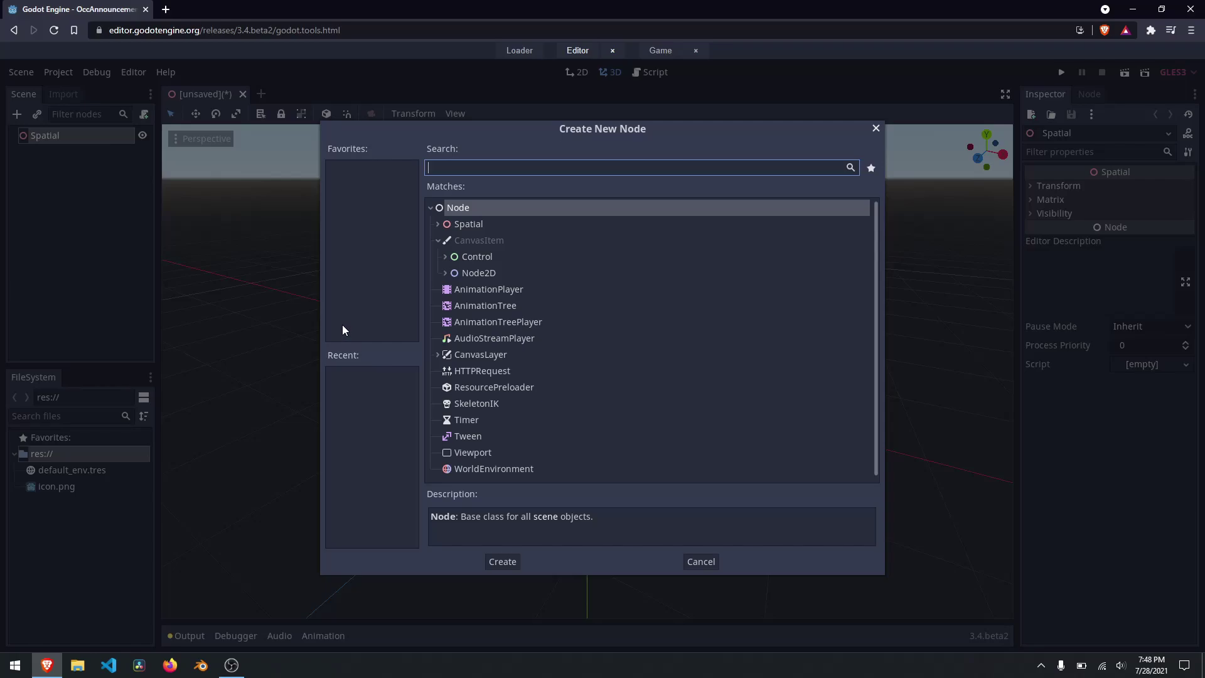
text(csg)
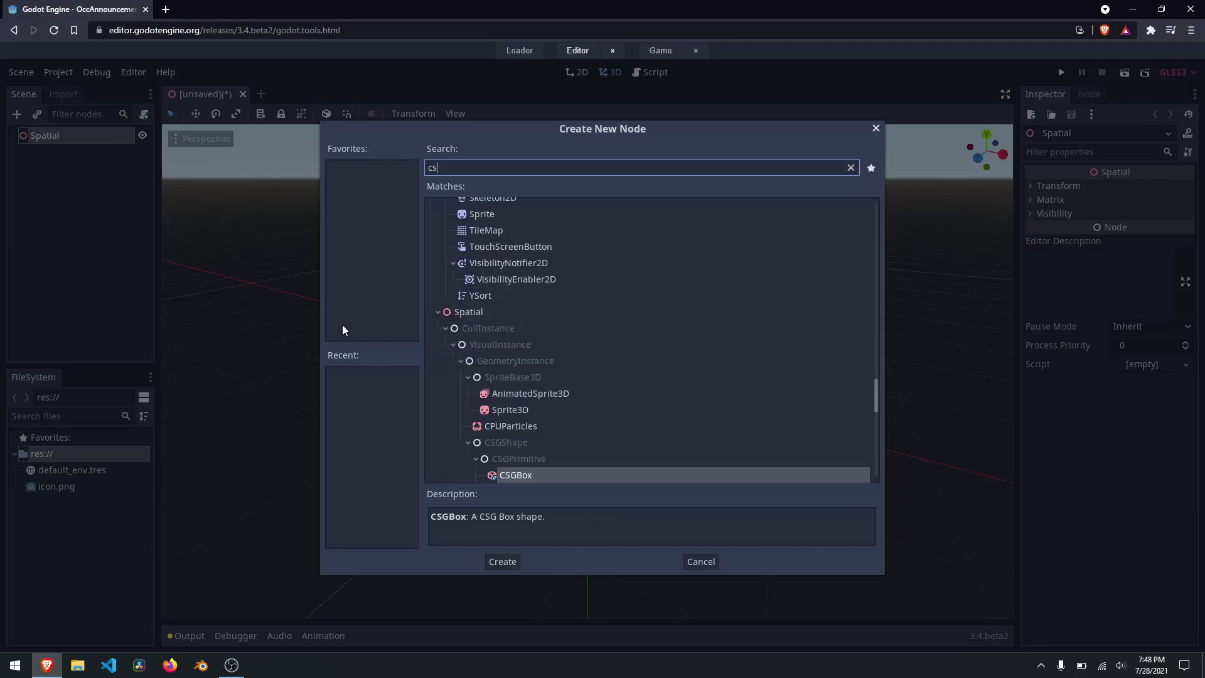
key(Return)
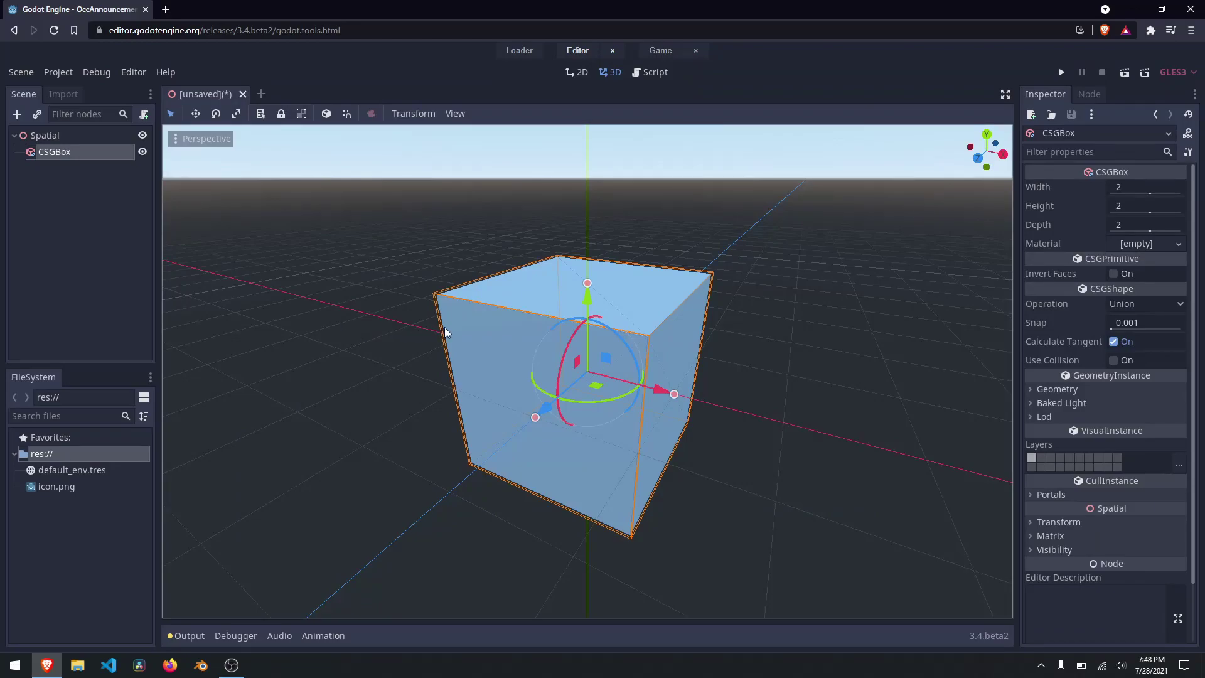
Duplicate the CSGBox and move the copy along the negative X axis beside the original.
key(ctrl+d)
drag(633, 394, 503, 376)
Add a CSGCombiner as a child of the Spatial root and duplicate it.
right_click(62, 136)
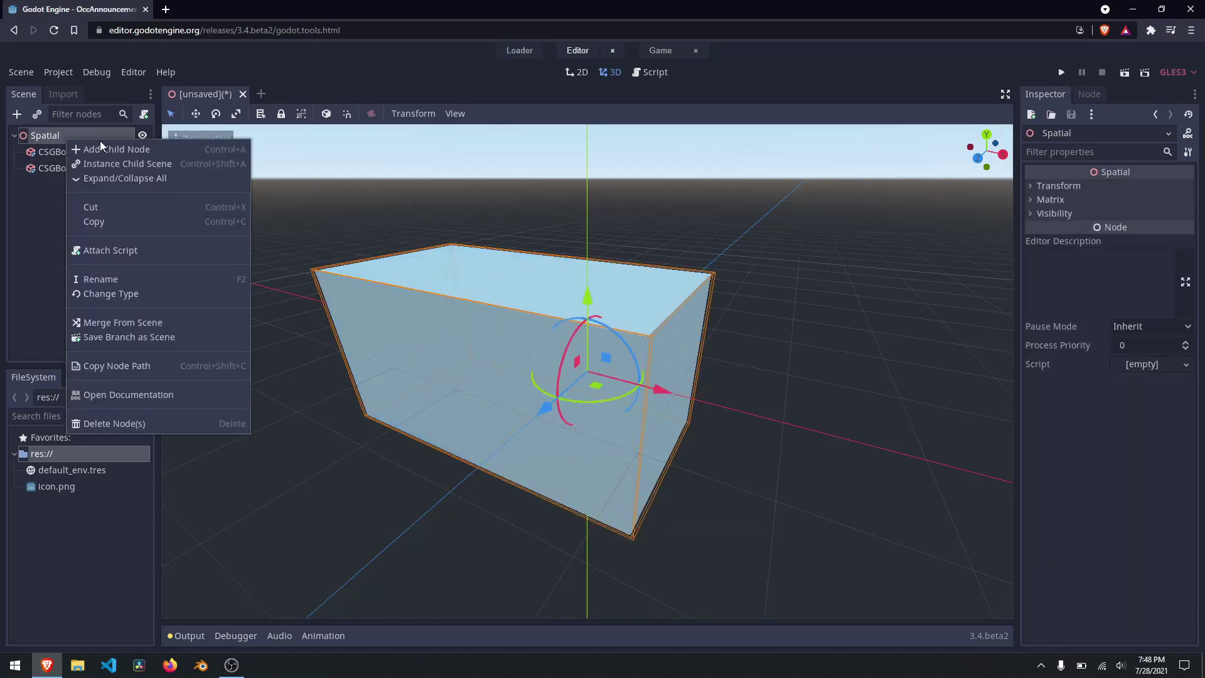
click(102, 145)
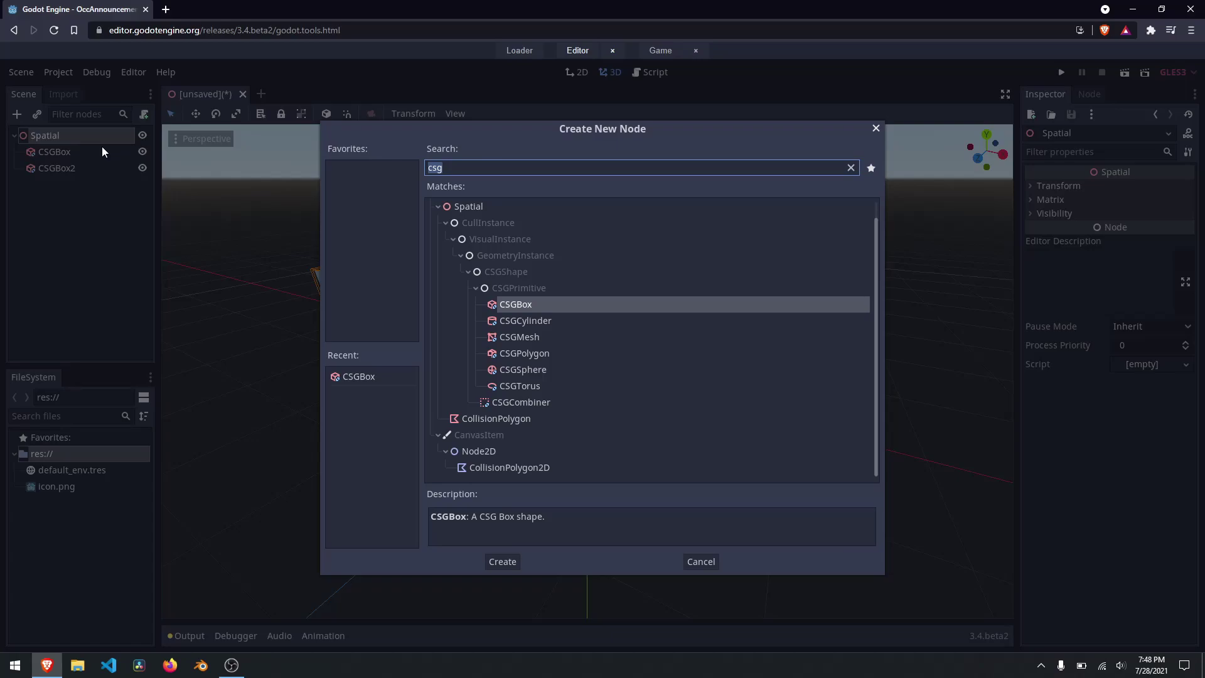
key(Down)
key(Down)
key(Down)
key(Down)
key(Down)
key(Down)
key(Return)
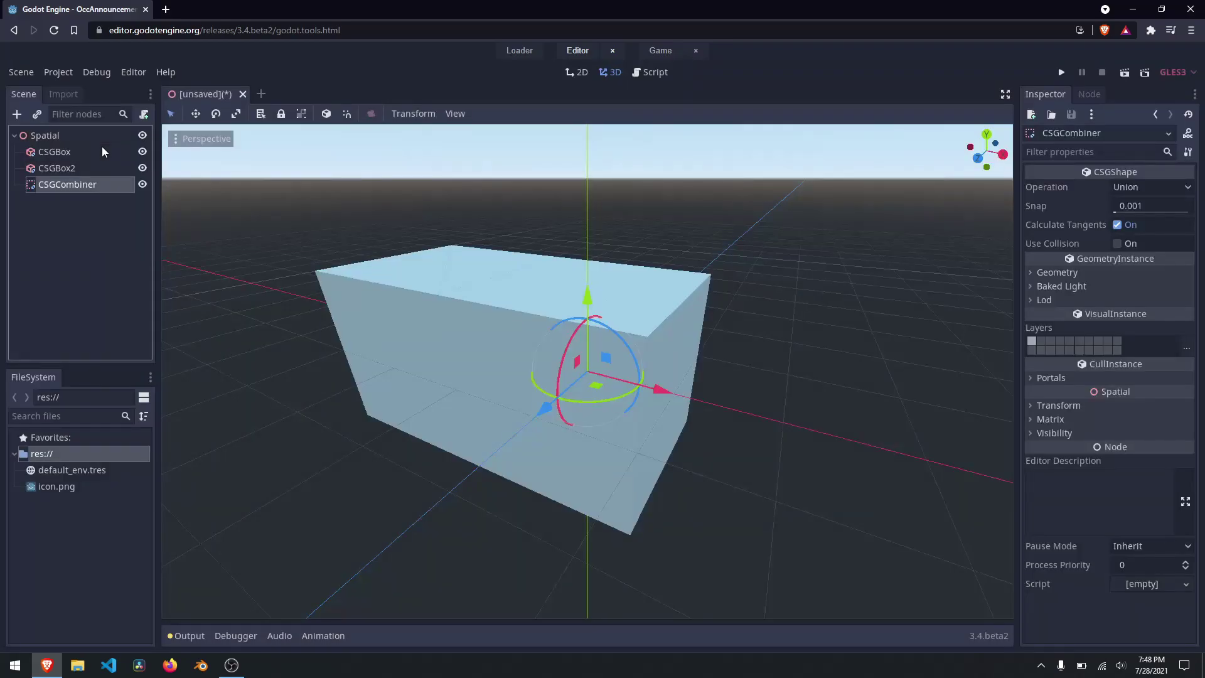
key(ctrl+d)
Nest the first CSGBox under the first CSGCombiner and duplicate the box there.
click(91, 152)
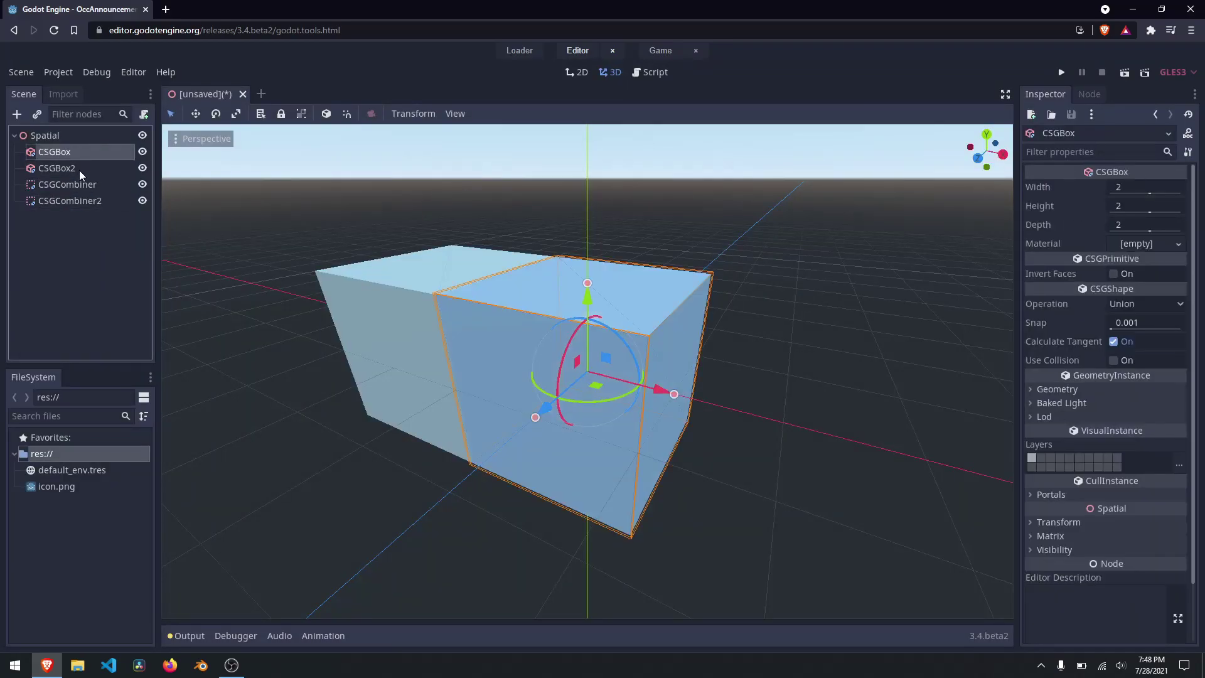
drag(77, 157, 77, 204)
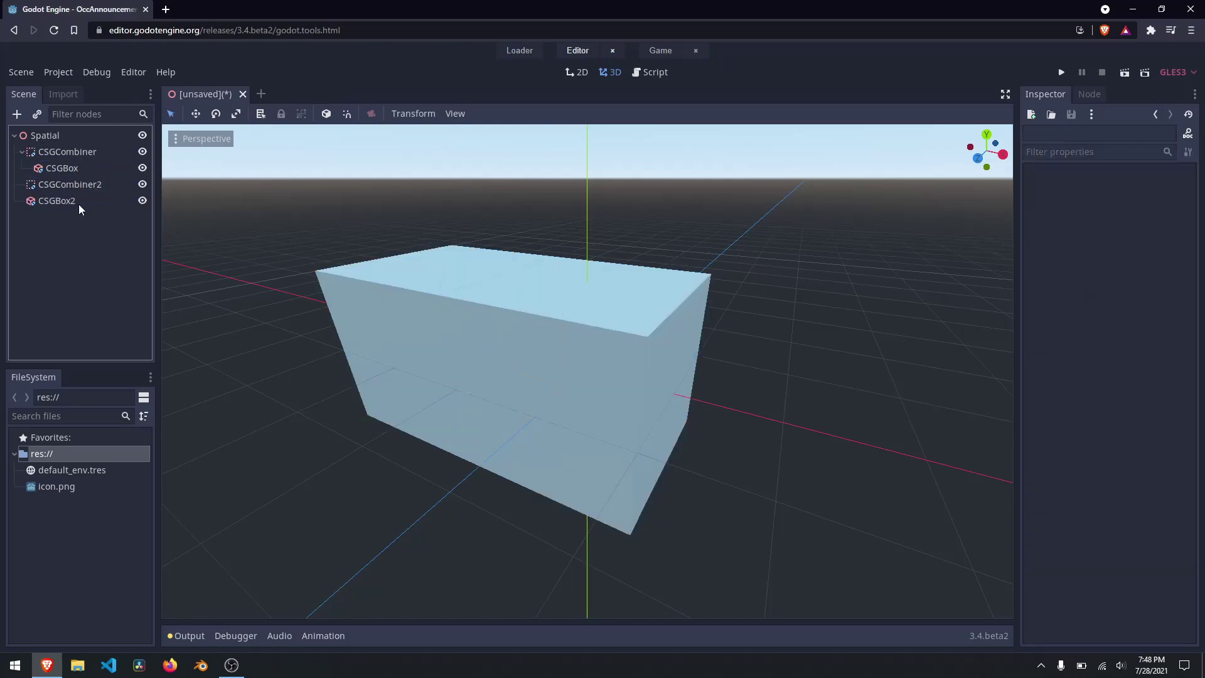
click(74, 167)
key(ctrl+d)
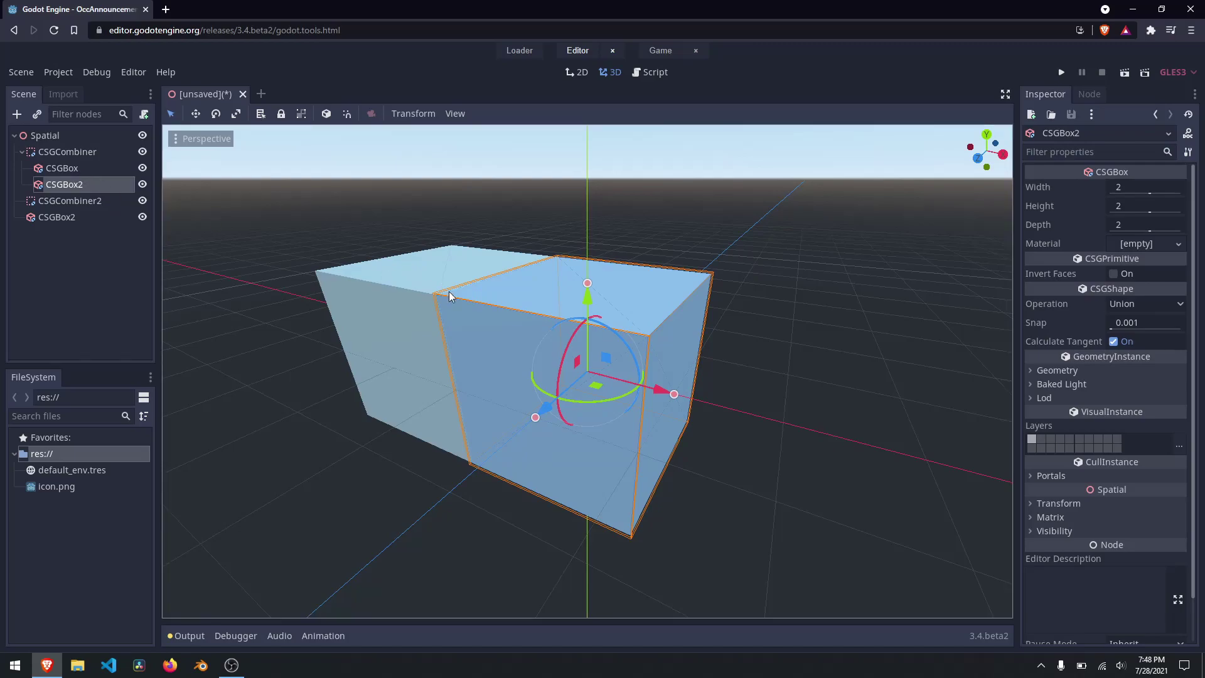
Narrow the nested duplicate box to a width of about 1.81 and raise it slightly above the original's top.
drag(674, 394, 650, 401)
drag(525, 427, 544, 419)
drag(594, 295, 595, 286)
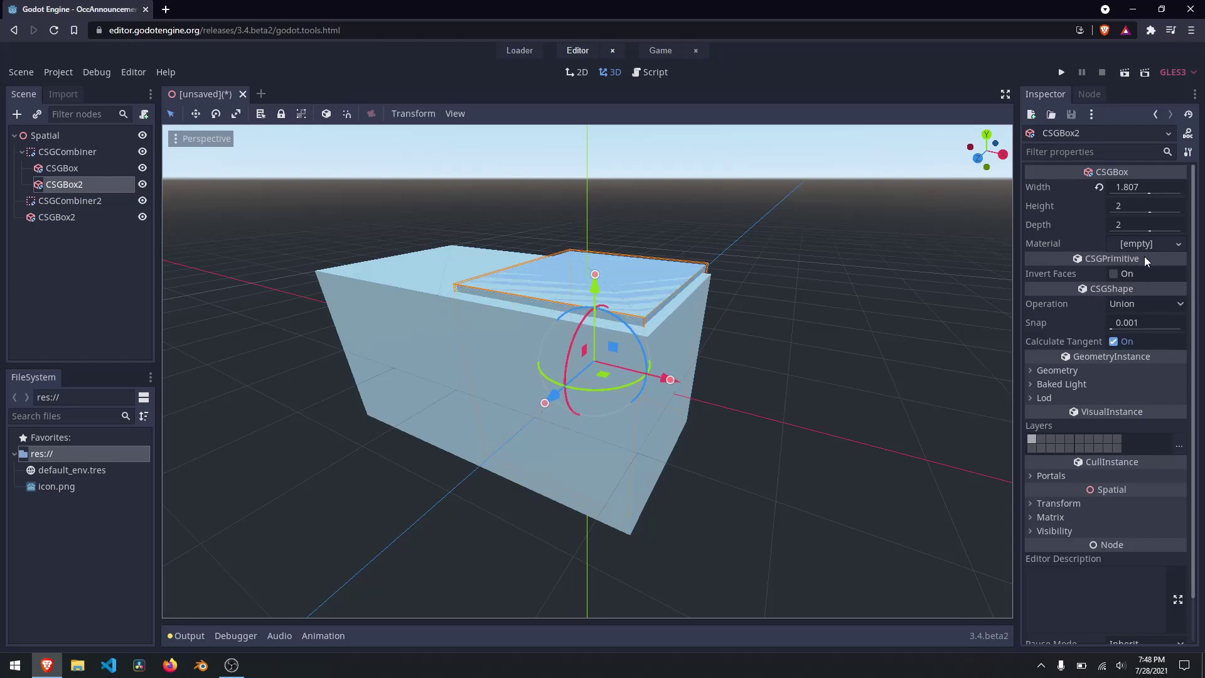
Set the nested duplicate box's operation to Subtraction and reduce its depth to about 1.84.
click(1151, 301)
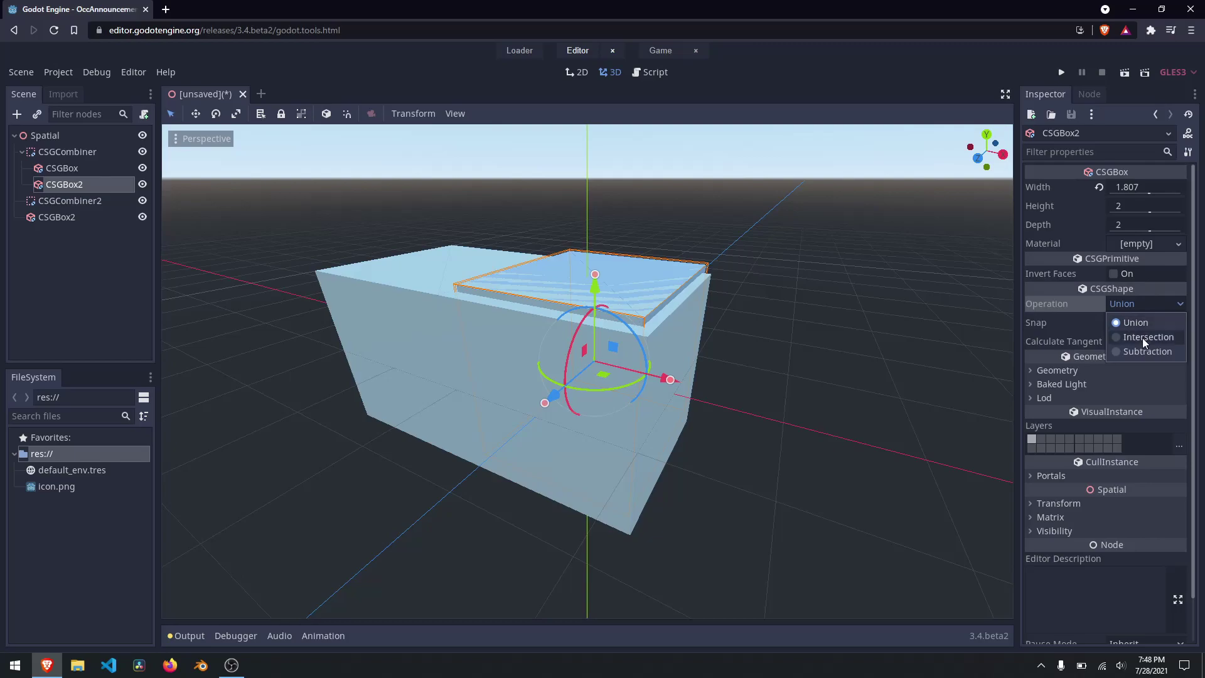
click(1139, 352)
key(d)
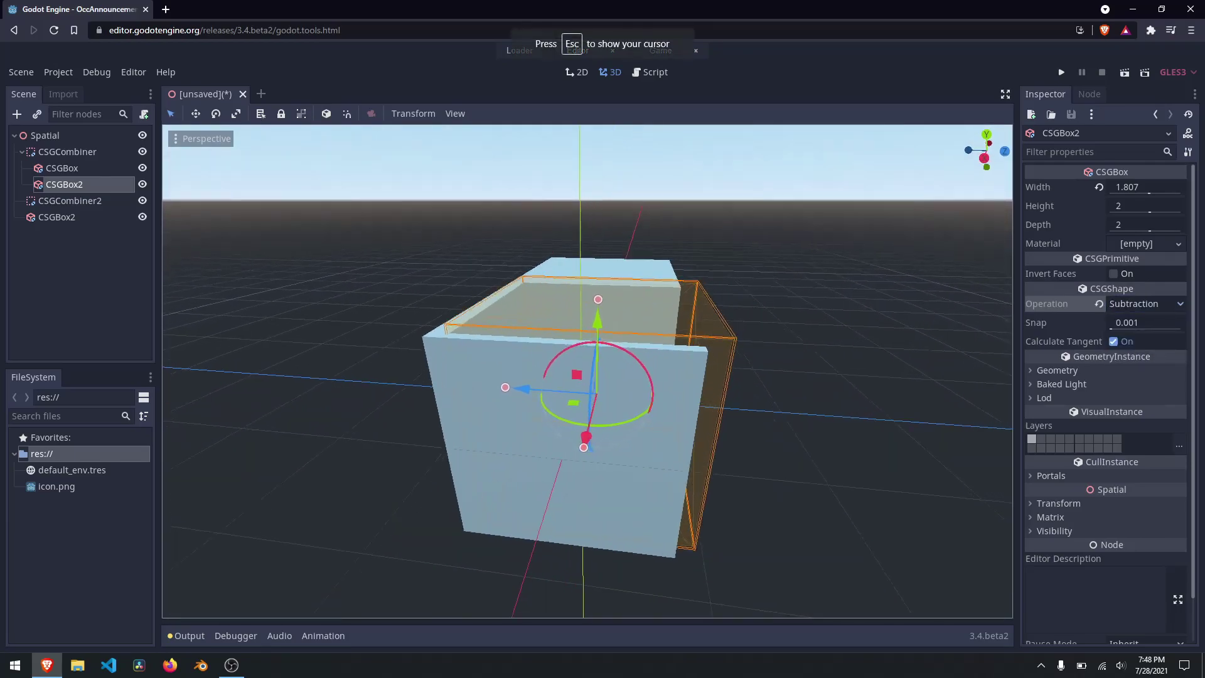
key(w)
drag(439, 380, 463, 452)
right_click(487, 422)
key(a)
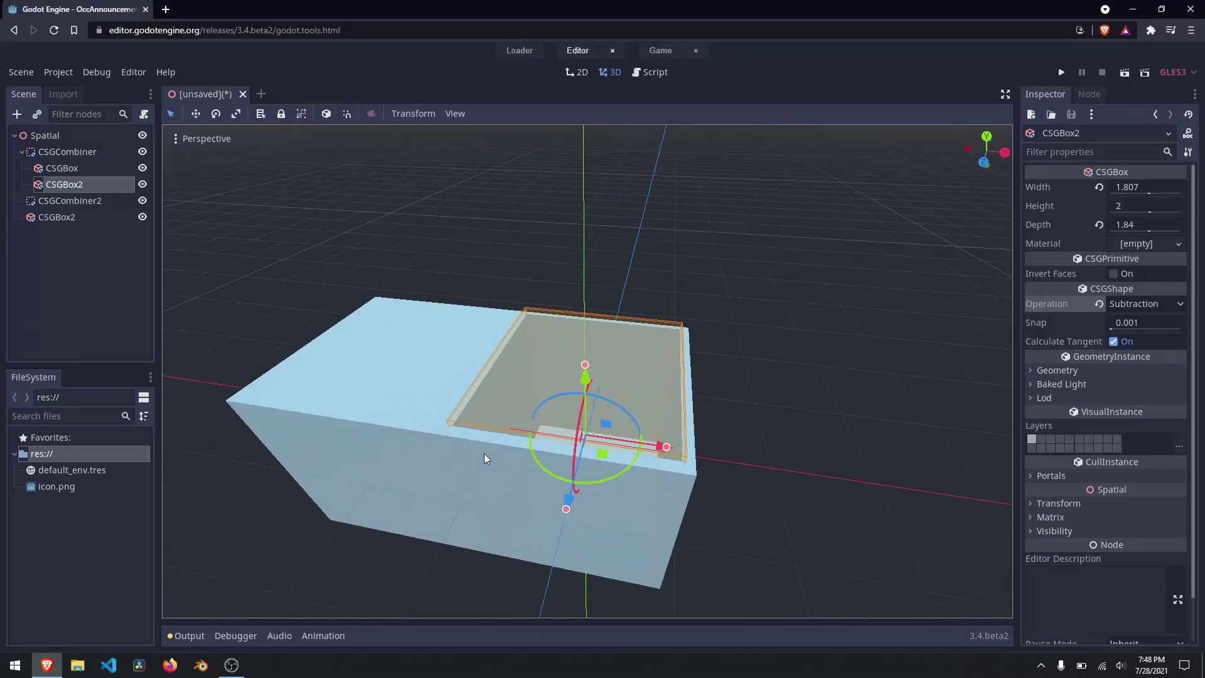
Move the first CSGCombiner along the X axis, away from the standalone box.
click(91, 152)
drag(668, 455, 885, 456)
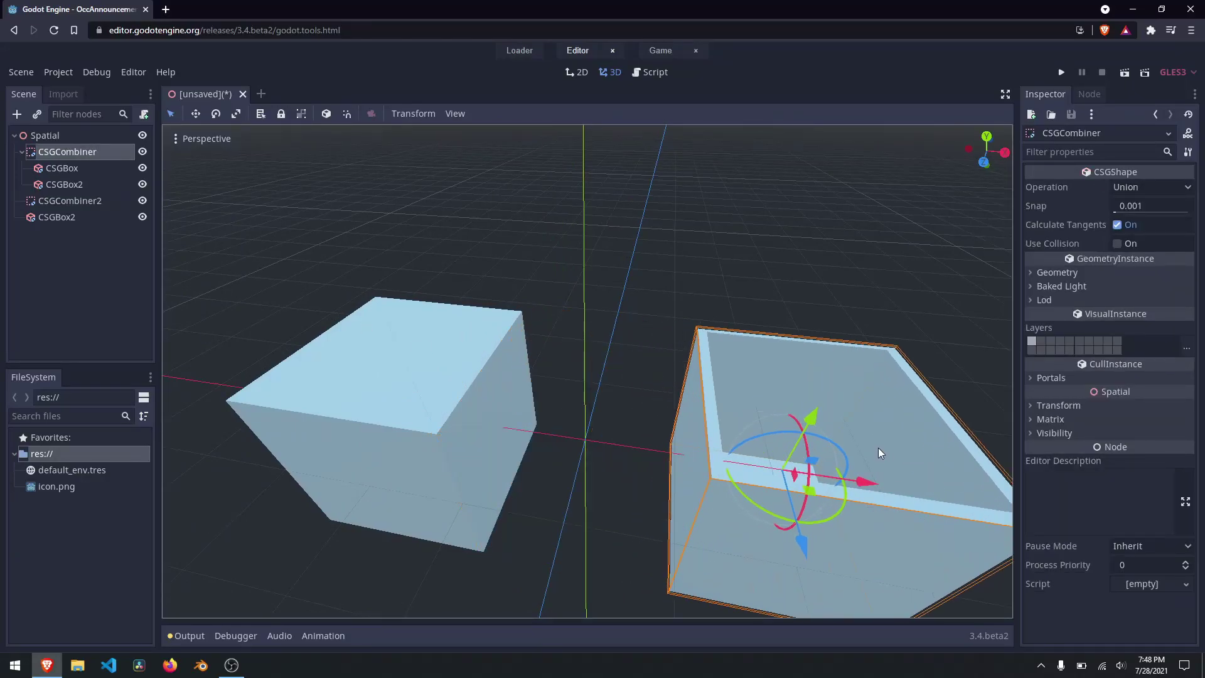
right_click(885, 456)
key(s)
Enlarge the hollowed room's outer CSGBox to a depth of about 6.35 and widen it along the X axis.
click(92, 173)
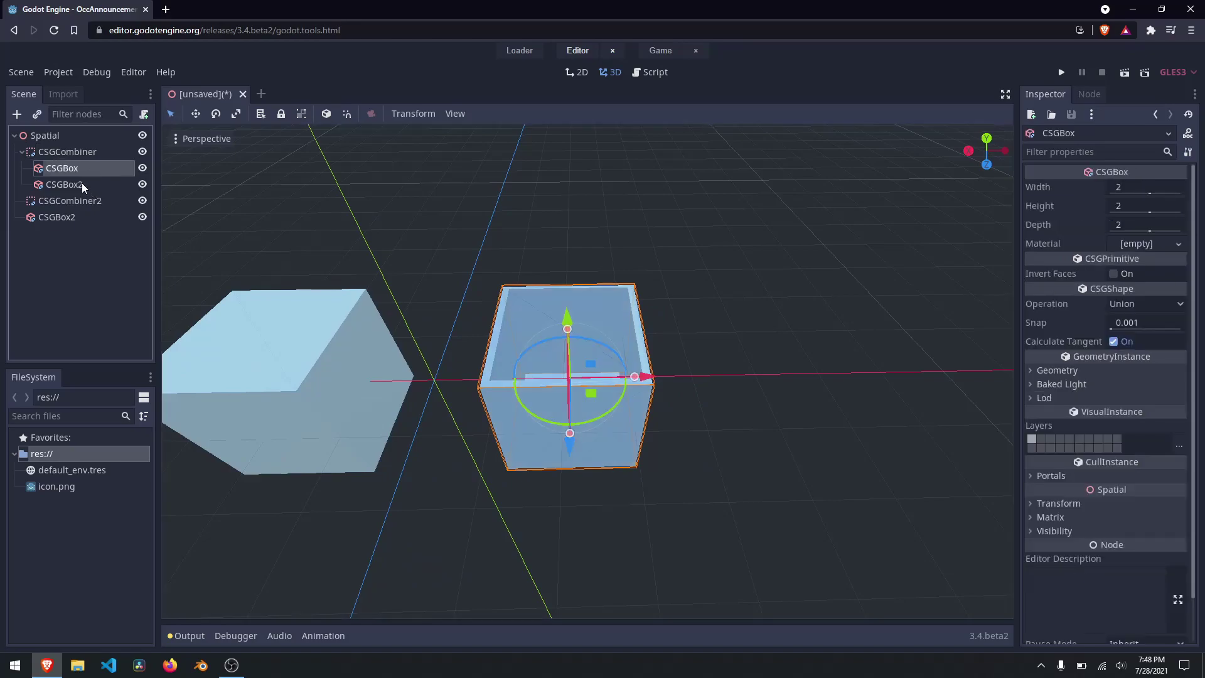
shift+click(84, 185)
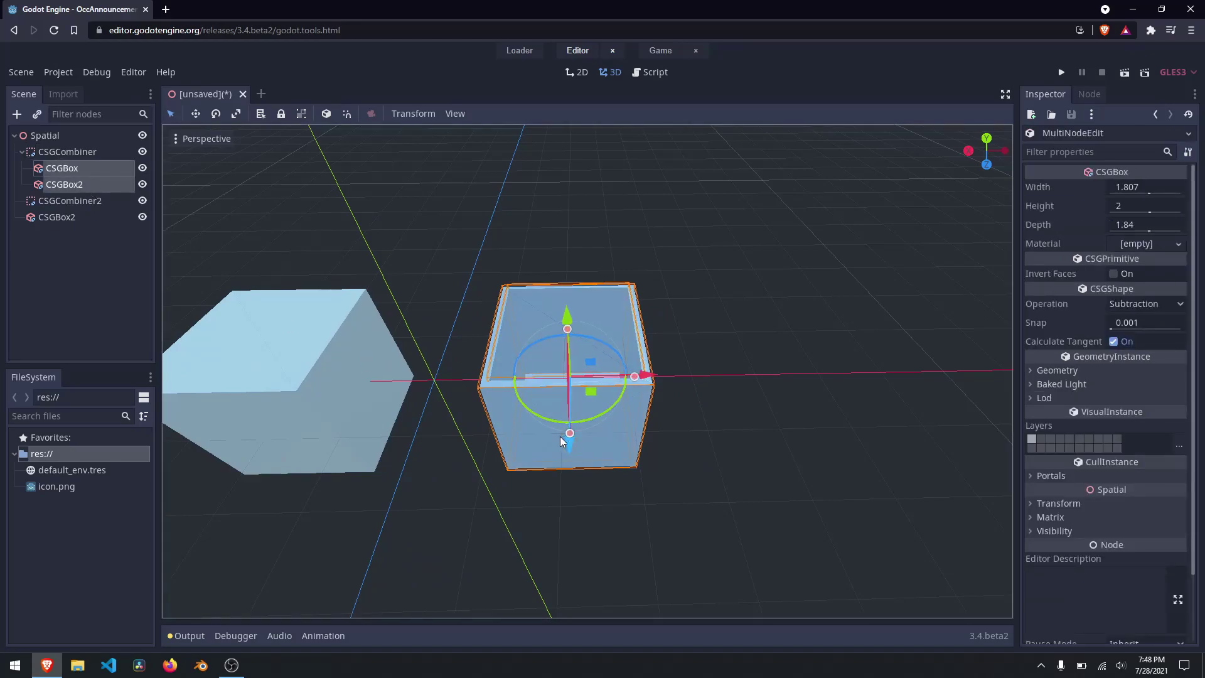
drag(569, 435, 583, 630)
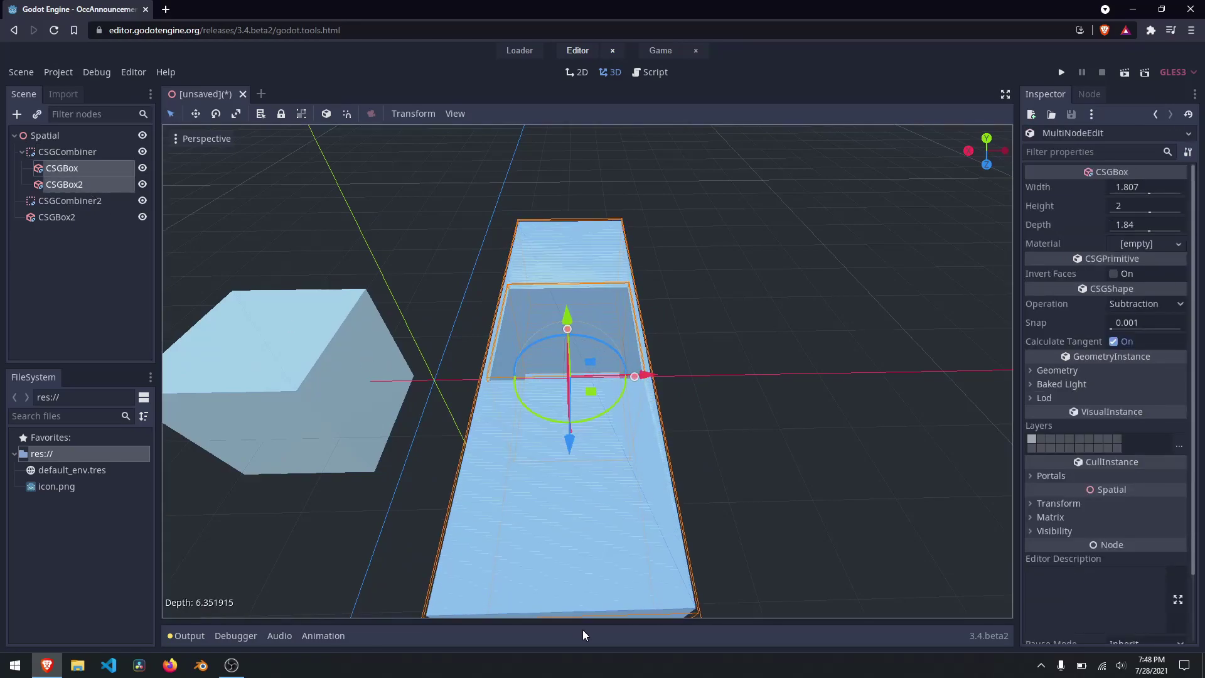
drag(635, 376, 749, 376)
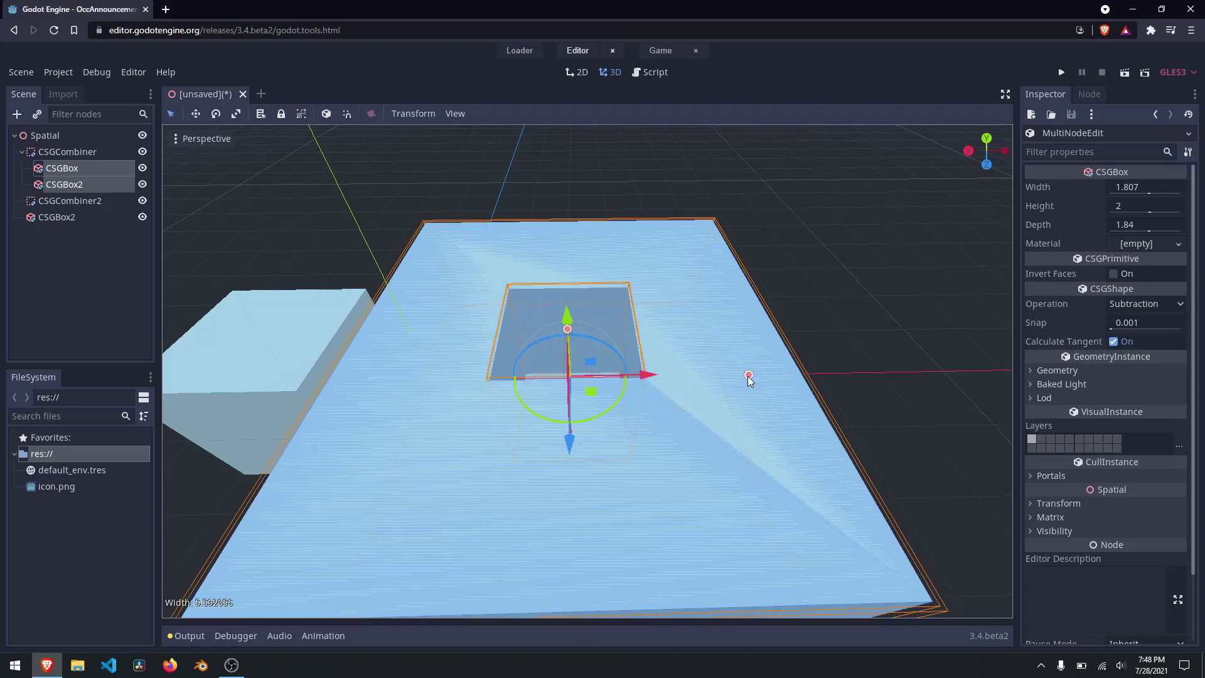
Enlarge the nested subtracting CSGBox2 to about 5.18 wide and 5.84 deep, leaving thin walls around the room.
click(100, 167)
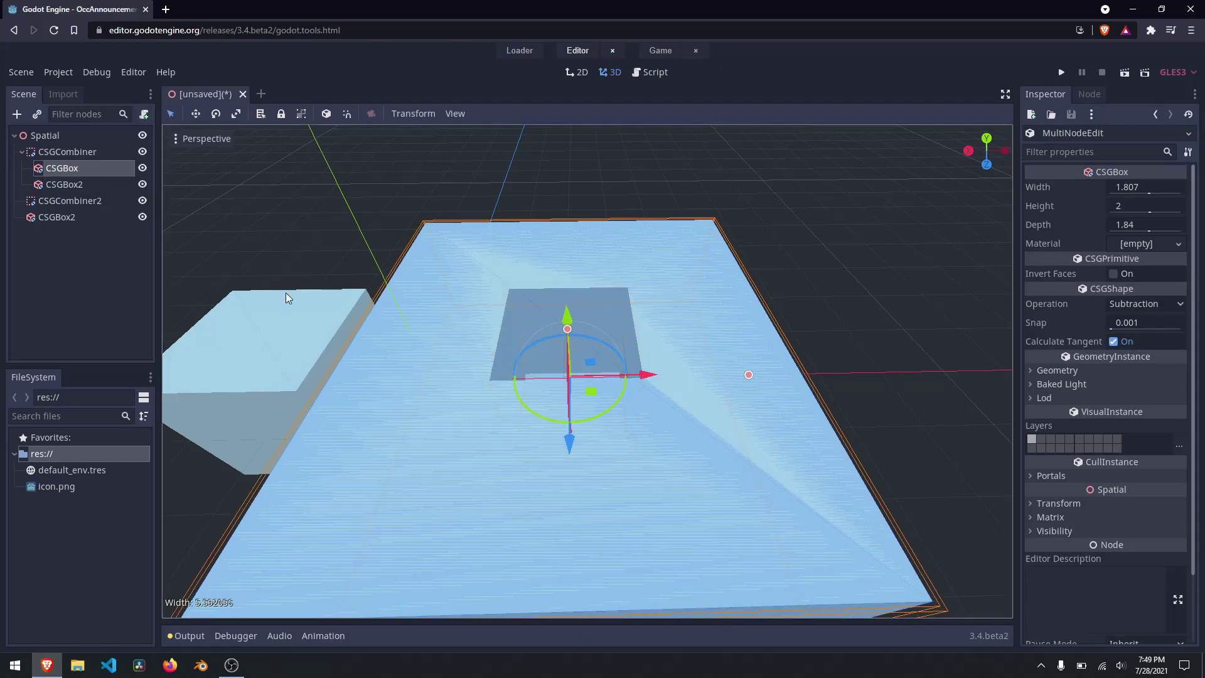
click(103, 183)
drag(634, 375, 725, 388)
middle_click(725, 388)
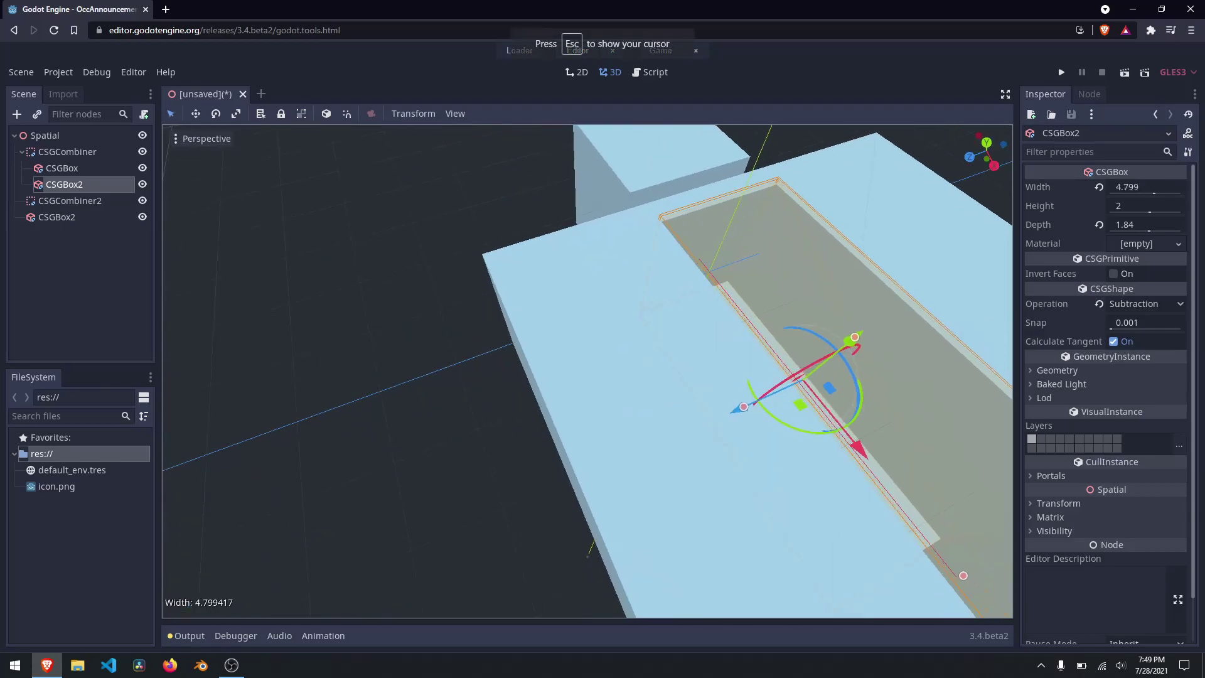
drag(665, 352, 594, 381)
drag(493, 379, 382, 418)
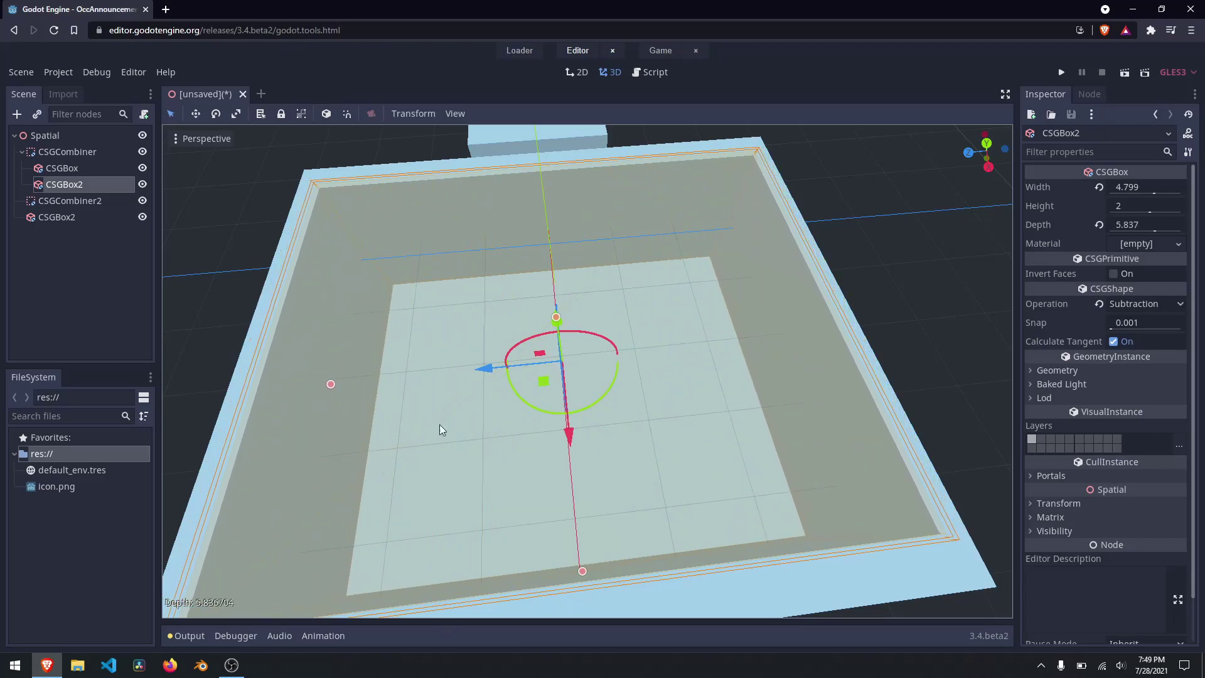
drag(559, 440, 563, 446)
drag(773, 366, 790, 370)
drag(654, 370, 654, 371)
Nest the standalone CSGBox2 under CSGCombiner2.
key(a)
click(547, 332)
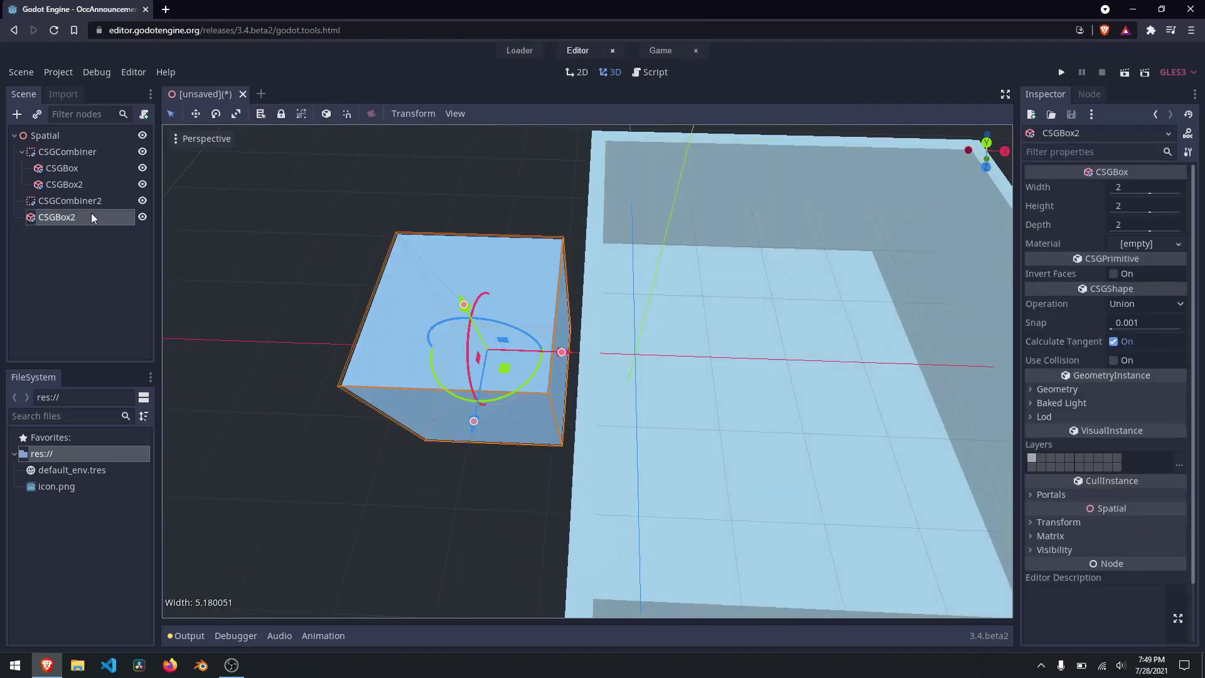
click(70, 202)
click(65, 219)
drag(65, 218, 64, 201)
click(69, 220)
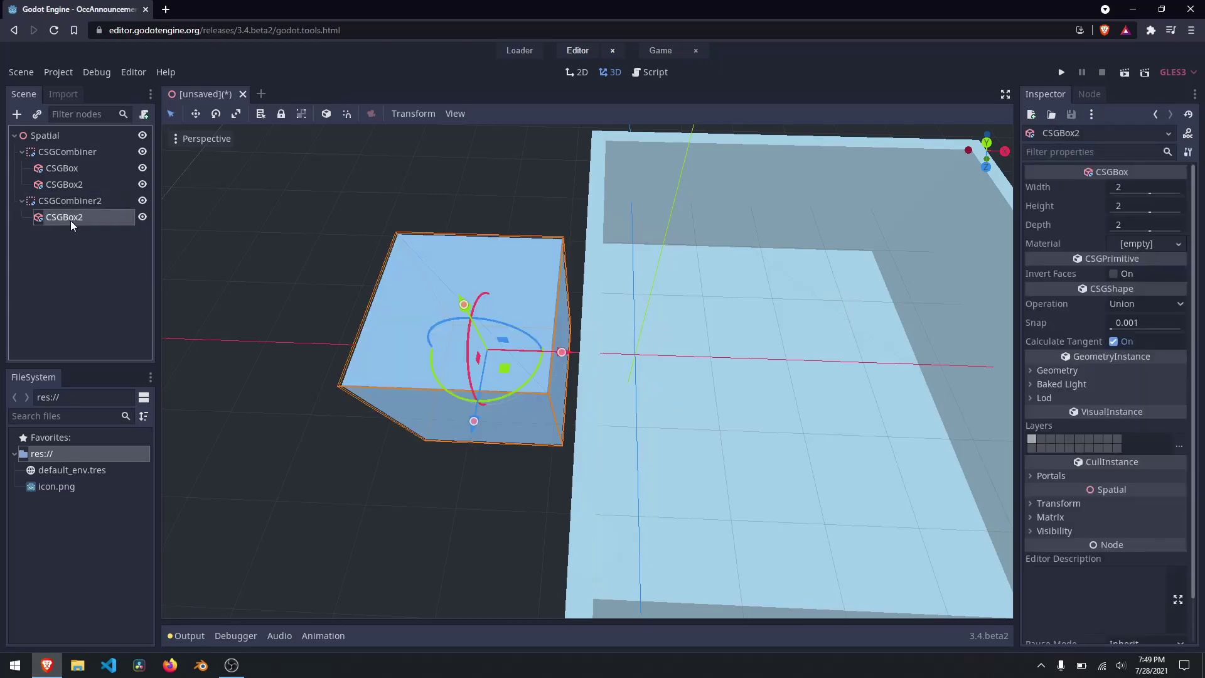
Place CSGBox2 from CSGCombiner2 directly under the Spatial root and nest CSGCombiner2 inside that box.
click(66, 206)
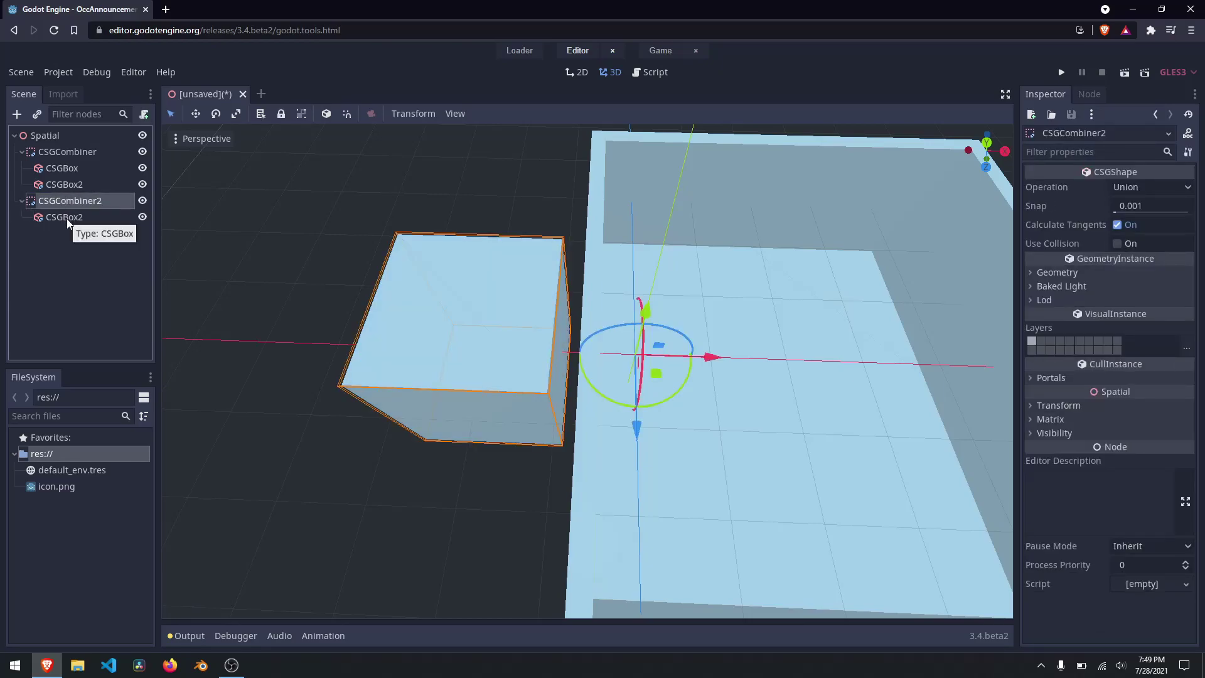
click(66, 218)
drag(66, 220, 66, 144)
click(60, 203)
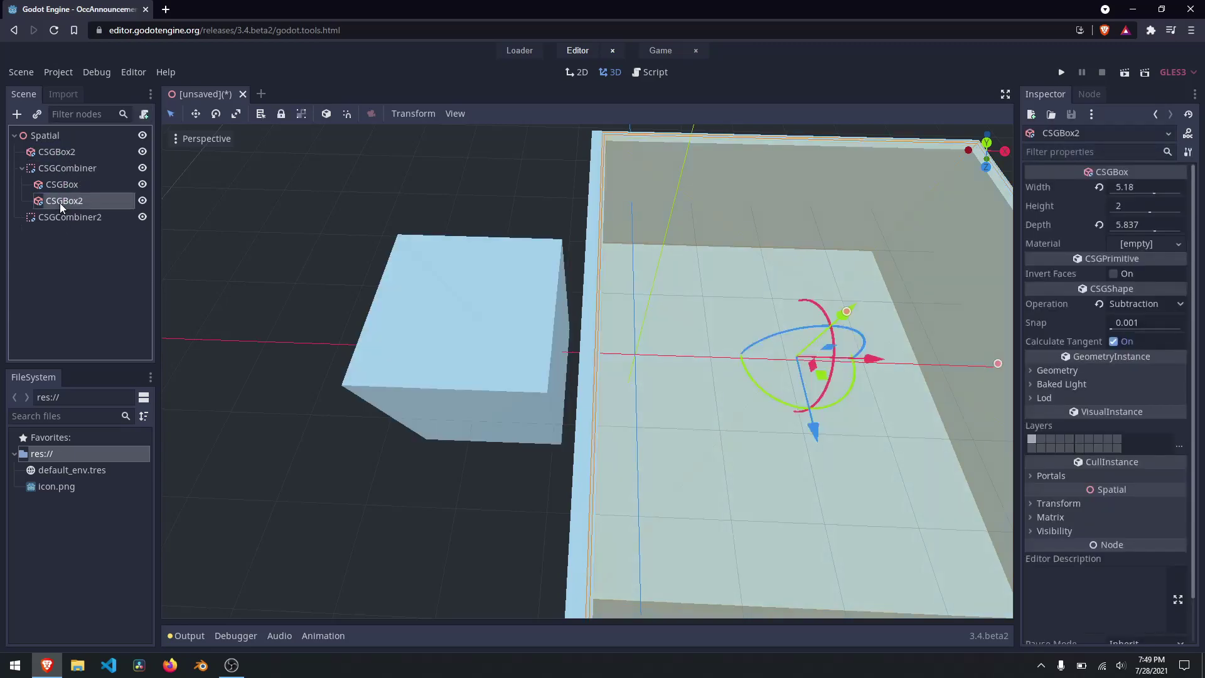
click(70, 150)
drag(69, 216, 70, 153)
click(71, 154)
click(74, 169)
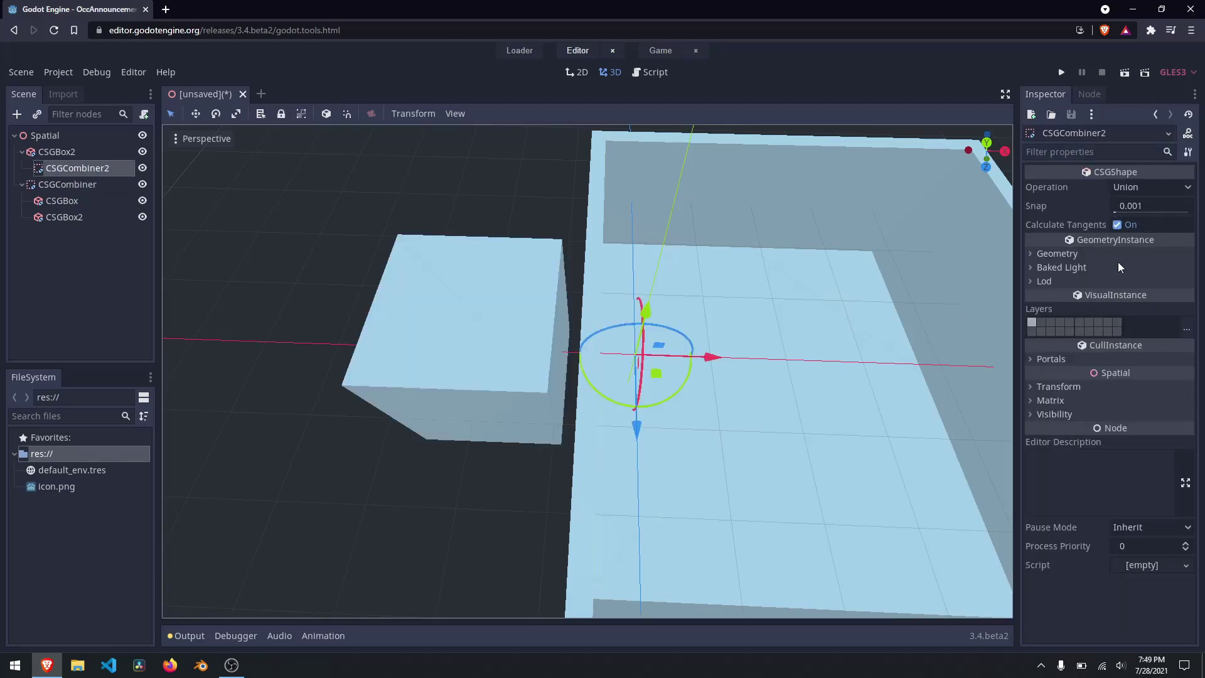
Set CSGCombiner2's X translation to 0 so it aligns with its parent box.
click(1059, 387)
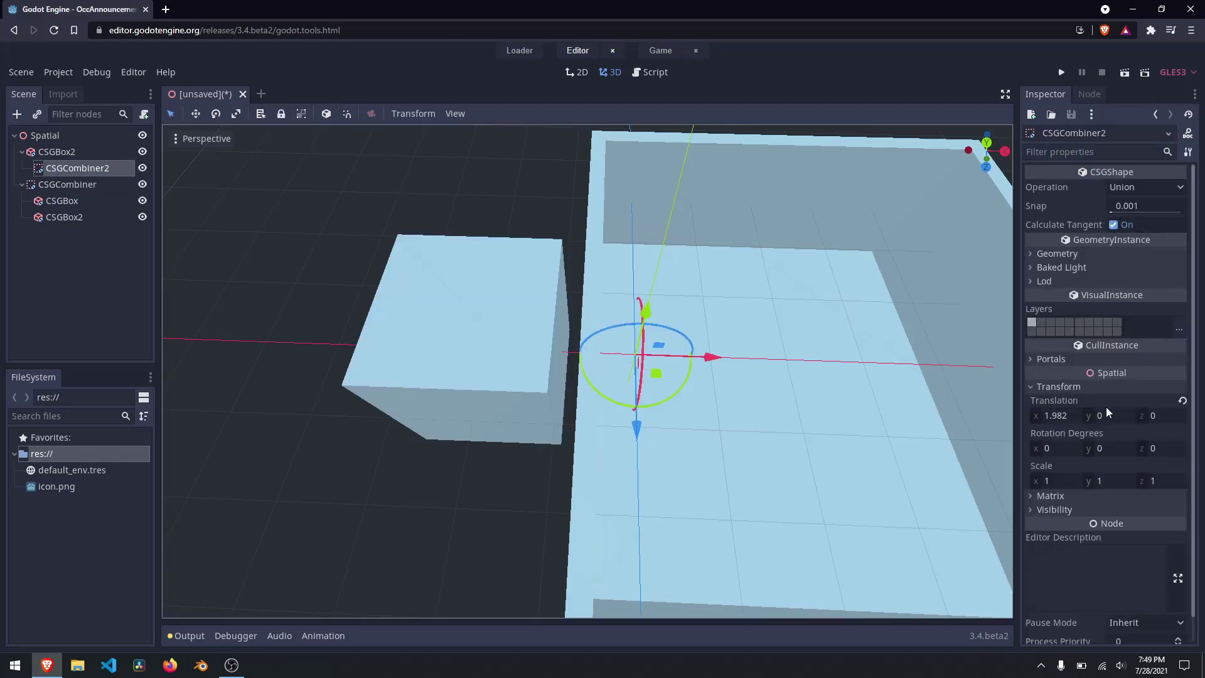
text(0)
key(Return)
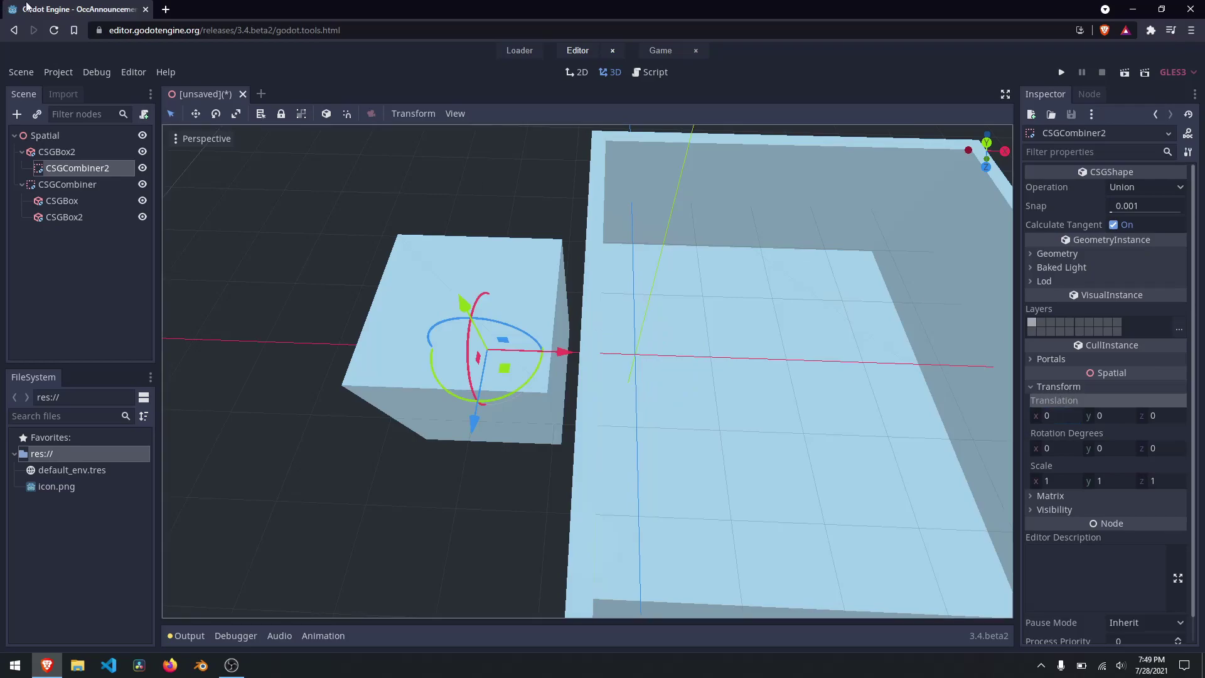
Return CSGCombiner2 to the Spatial root and nest the undersized CSGBox2 inside it.
mouse_move(62, 152)
mouse_down()
mouse_move(64, 165)
mouse_move(62, 135)
mouse_up()
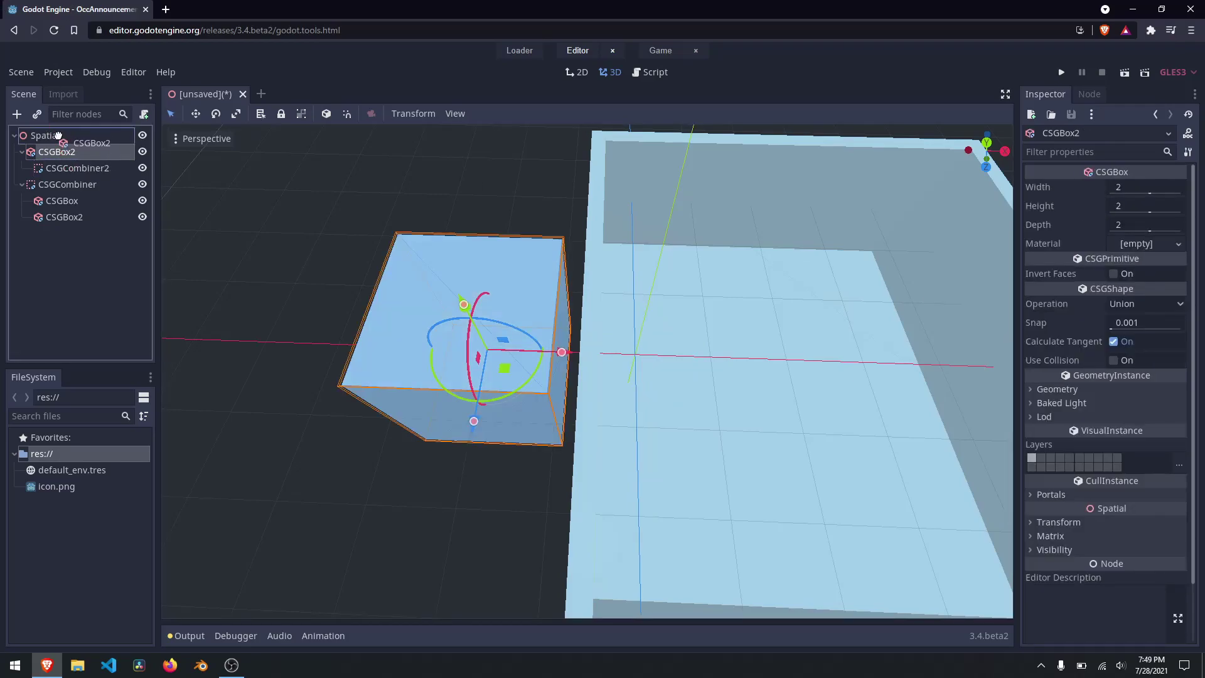
drag(58, 216, 56, 135)
drag(52, 203, 57, 216)
click(57, 200)
click(55, 214)
key(ctrl+d)
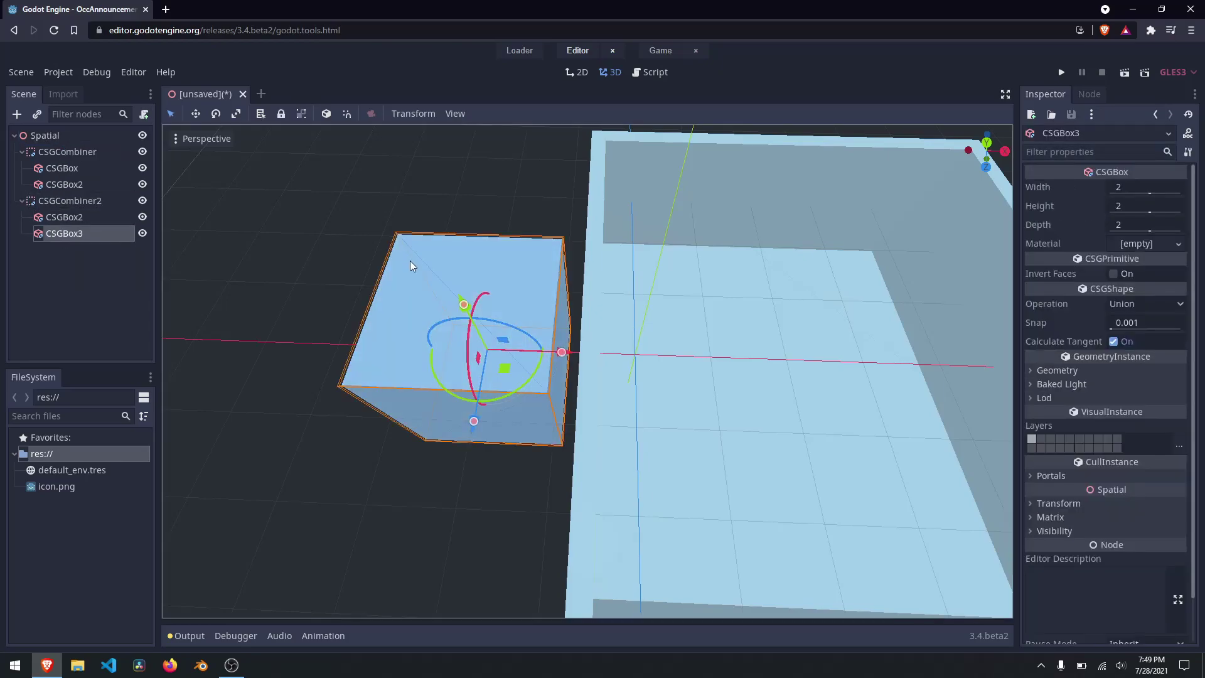
key(Delete)
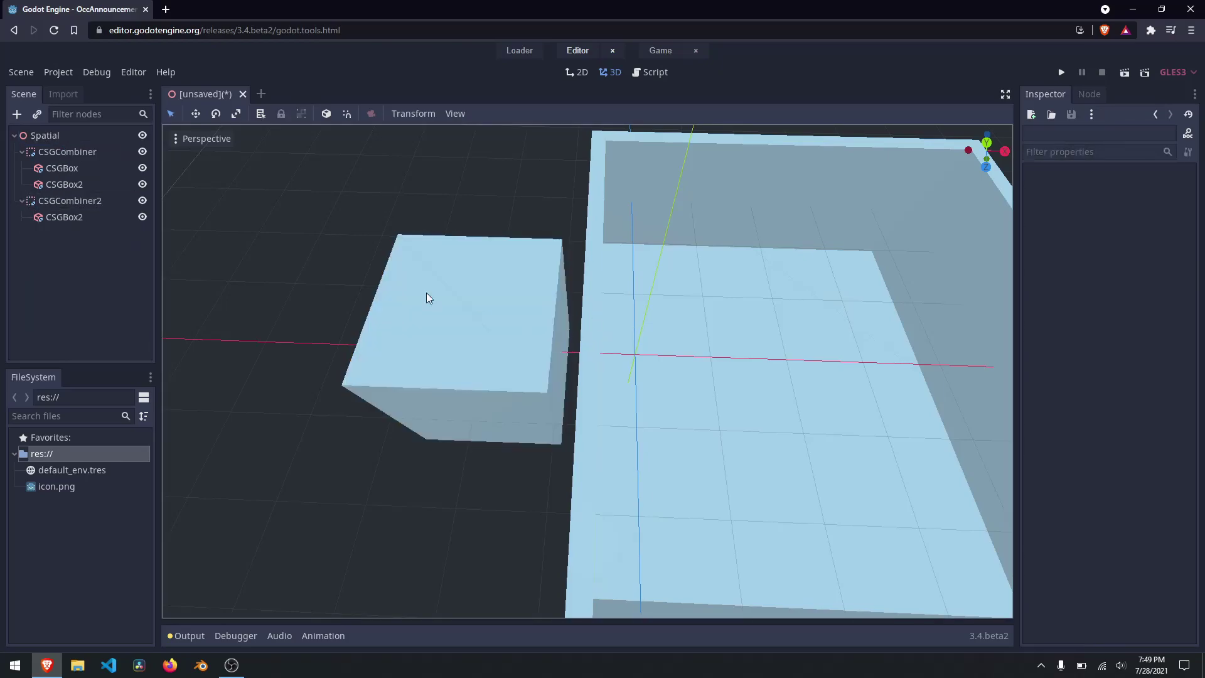
Enlarge CSGCombiner2's box to about 8.39 wide and 6.32 deep, placing it against the first room's wall.
click(69, 220)
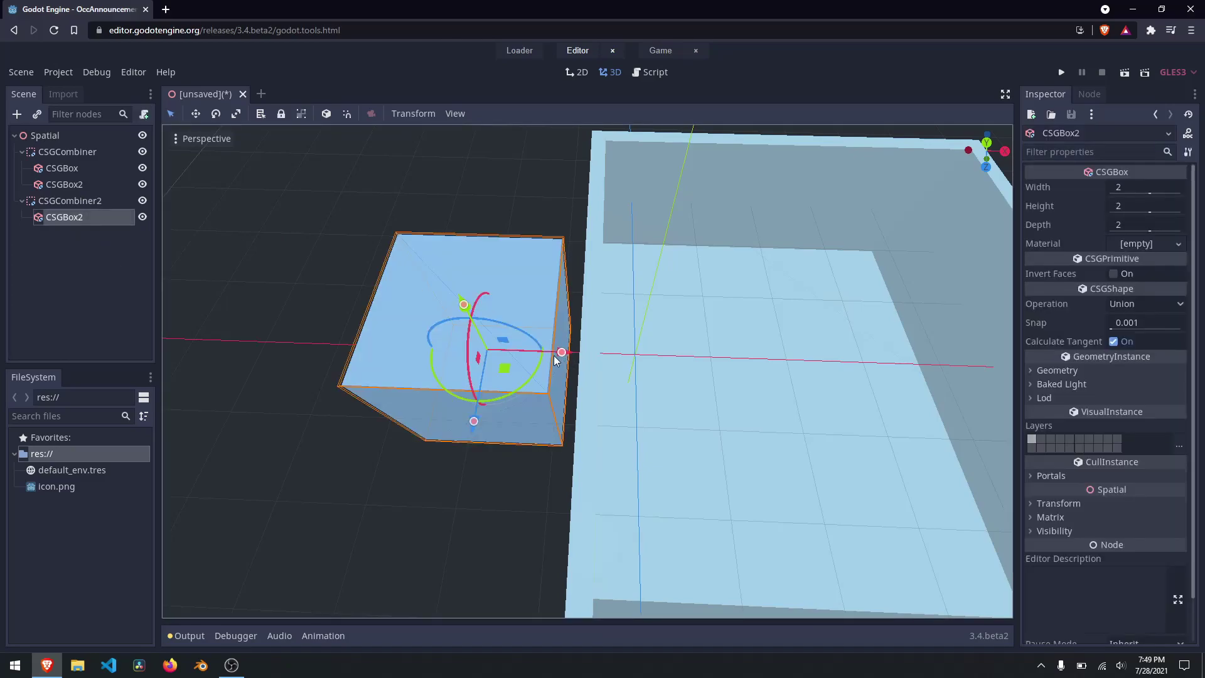
drag(568, 353, 599, 346)
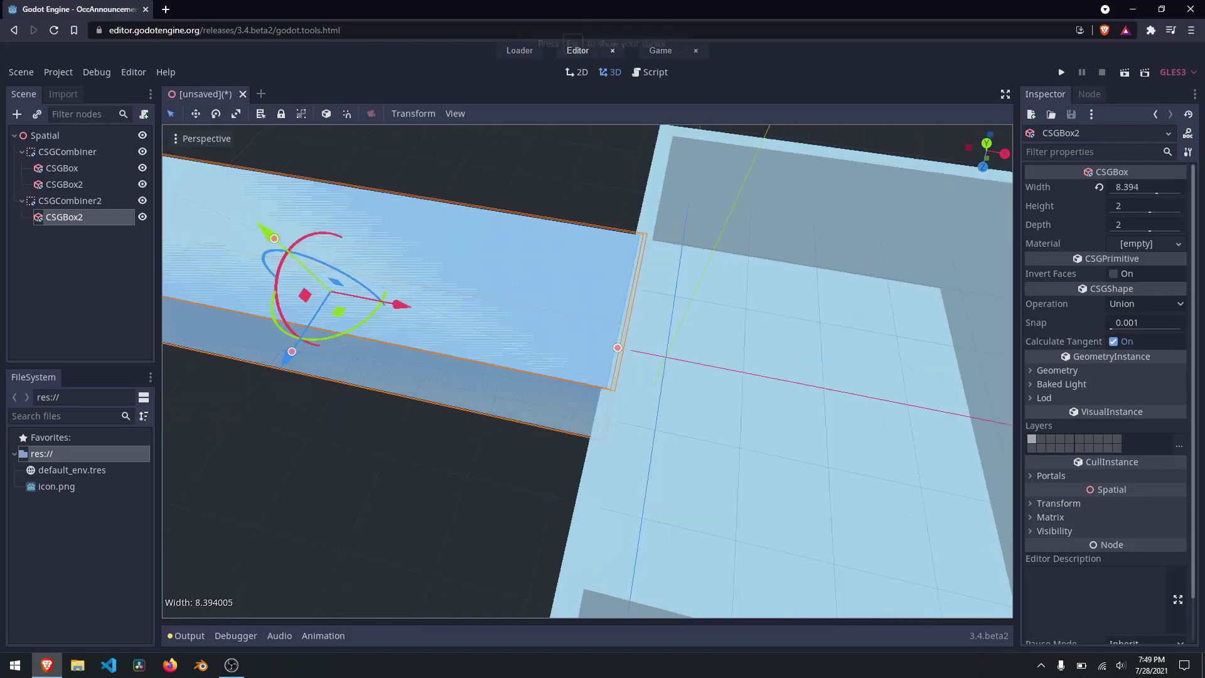
drag(542, 311, 436, 346)
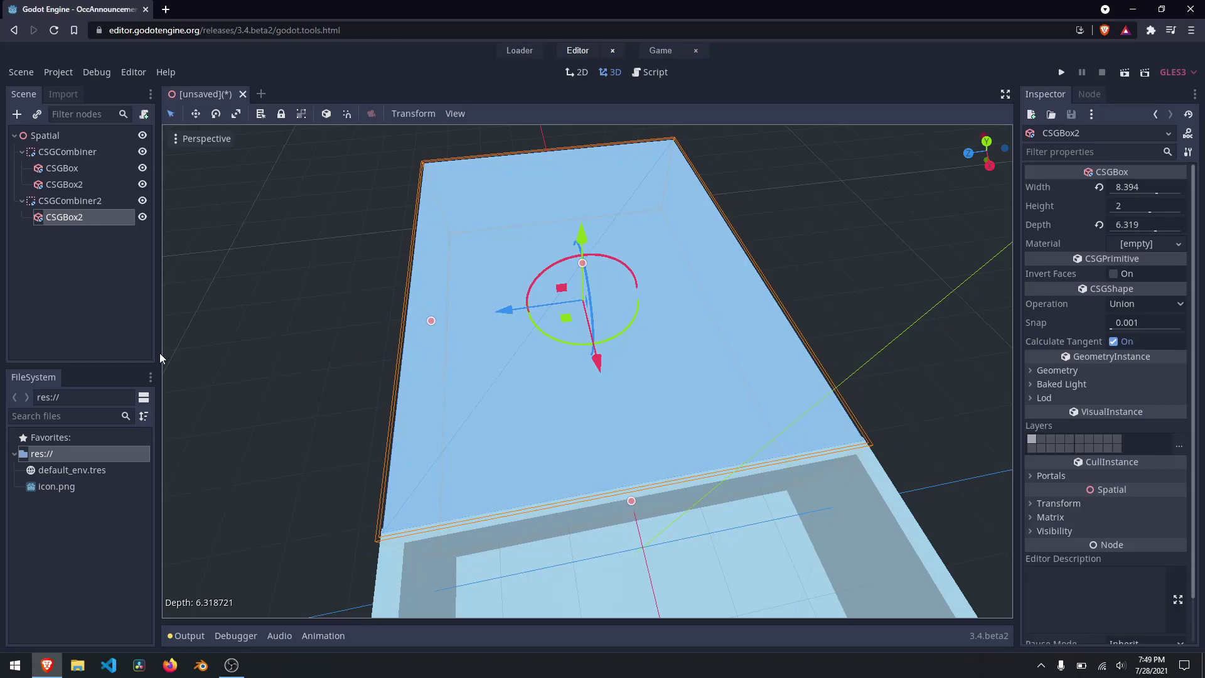
Duplicate the second room's box and shrink the copy to about 7.95 wide and 5.76 deep.
key(ctrl+d)
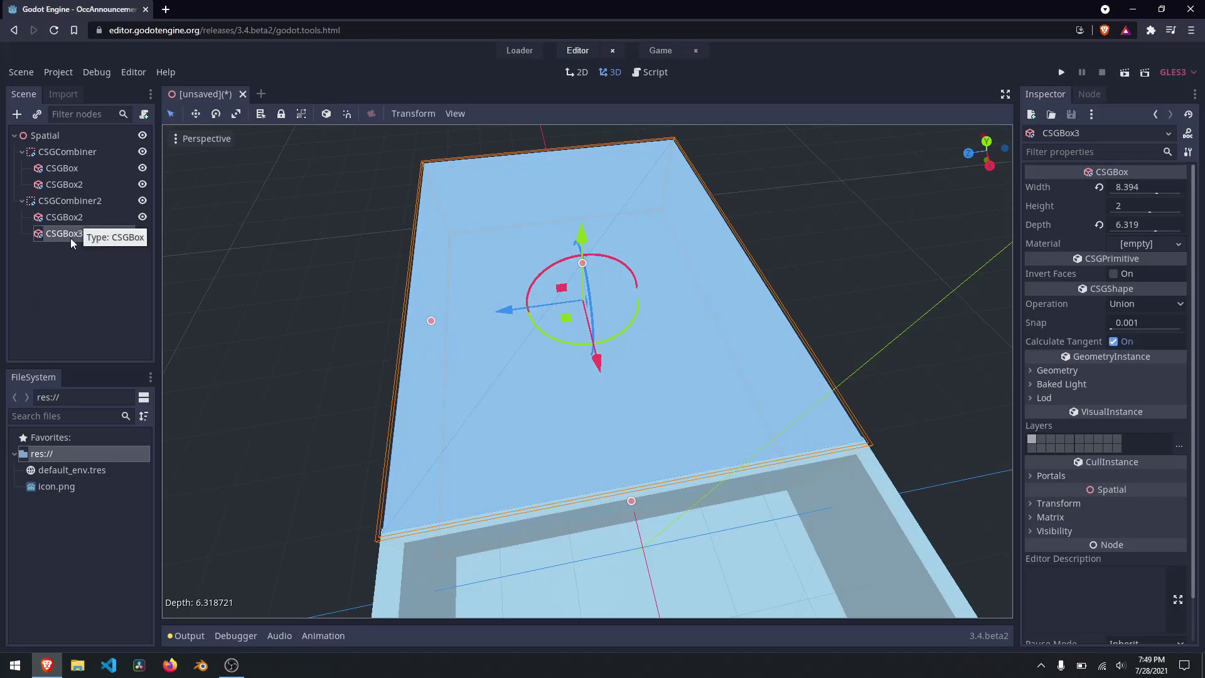
drag(433, 320, 445, 320)
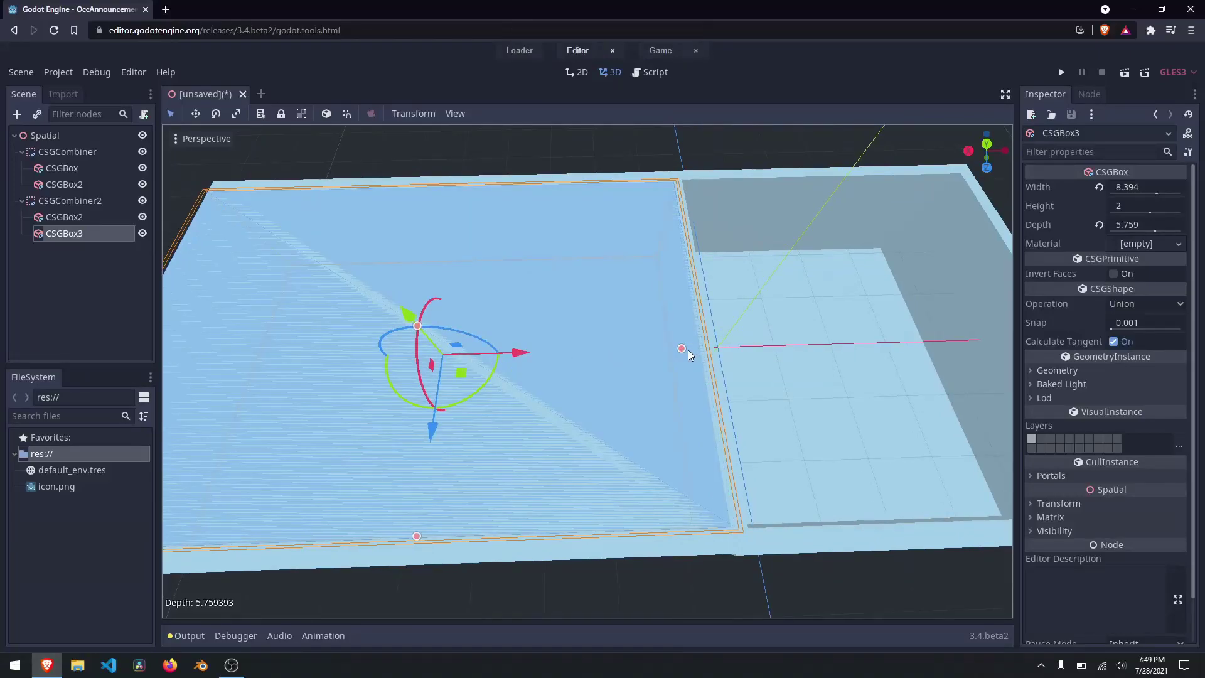
click(686, 349)
click(61, 234)
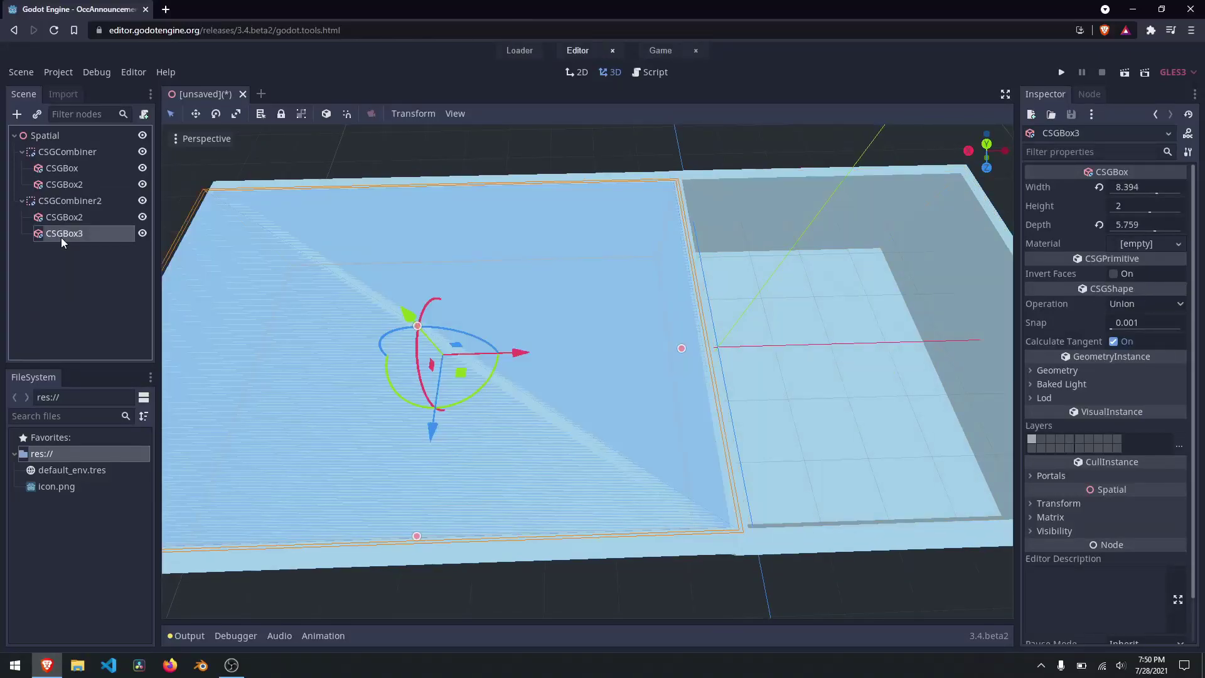
drag(683, 350, 669, 353)
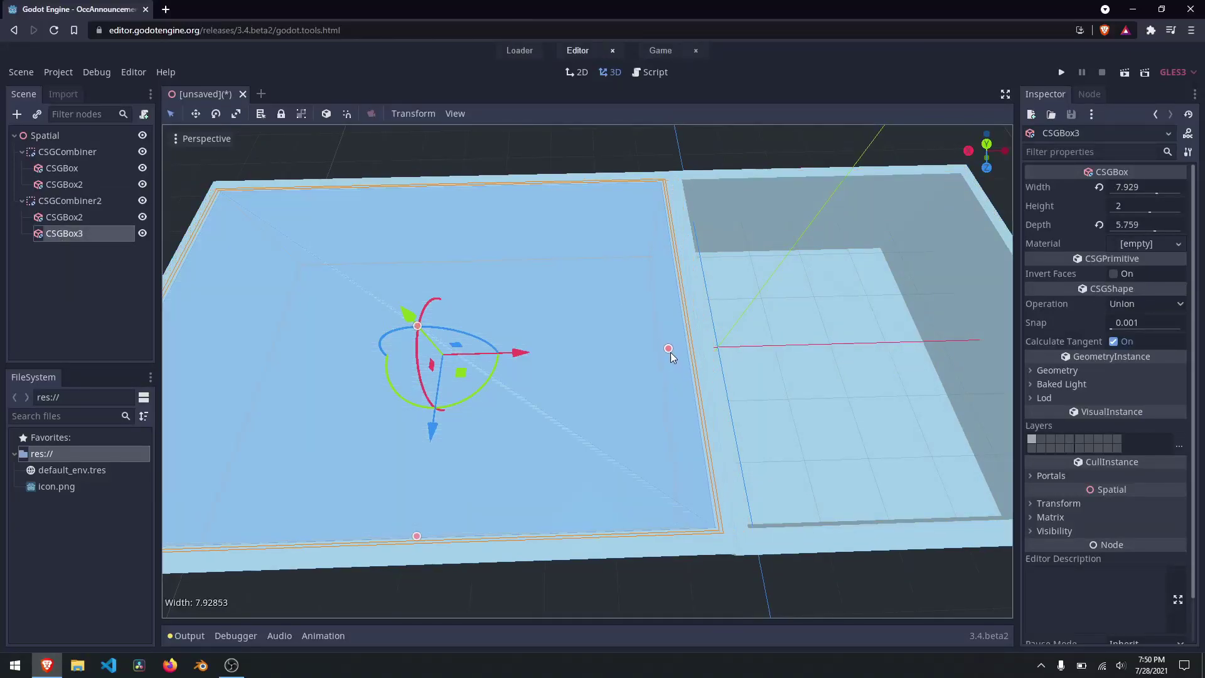
Set the duplicated box's operation to Subtraction and raise it to leave a floor in the second room.
click(1143, 304)
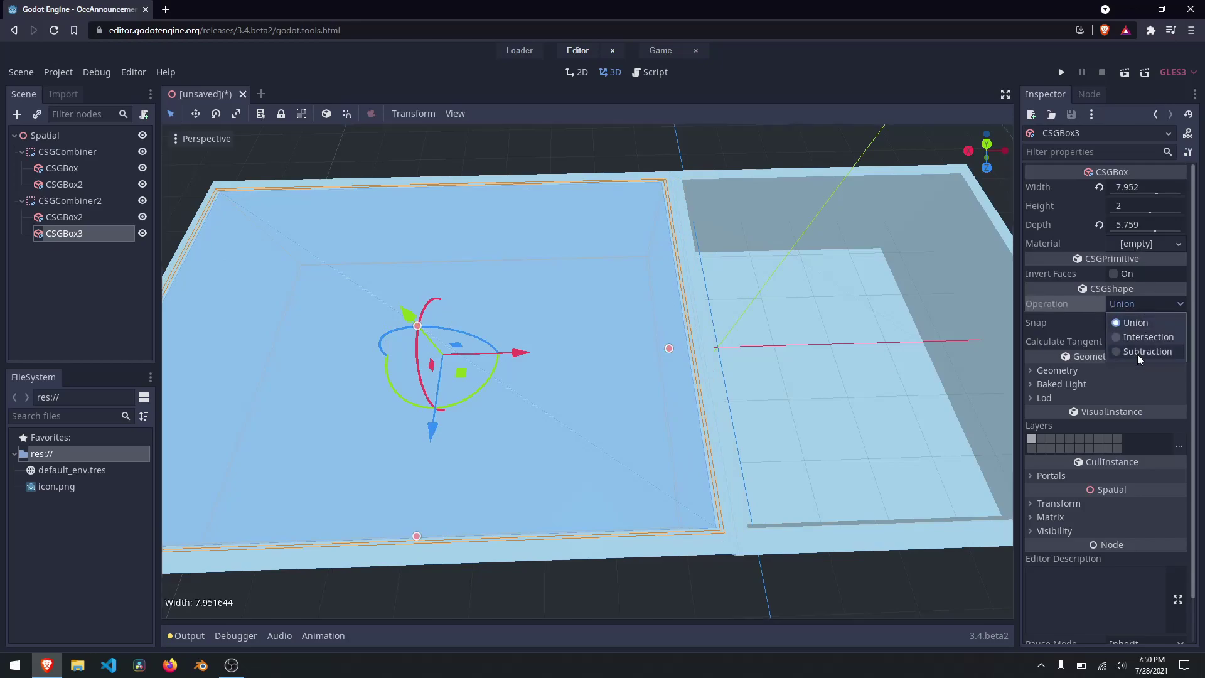
click(1138, 354)
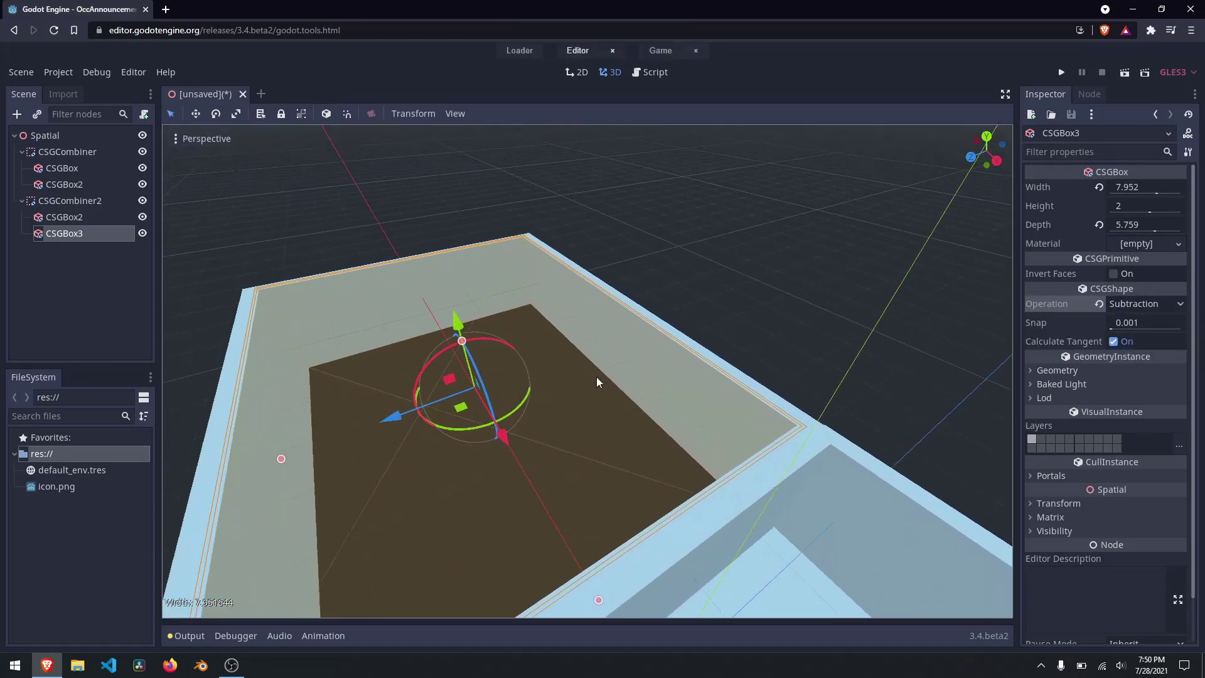
drag(463, 329, 461, 328)
Duplicate the second room's subtracting box, reduce the copy's depth to about 1.38, and shift it along X through the shared wall.
drag(721, 426, 781, 468)
key(ctrl+d)
drag(764, 414, 164, 361)
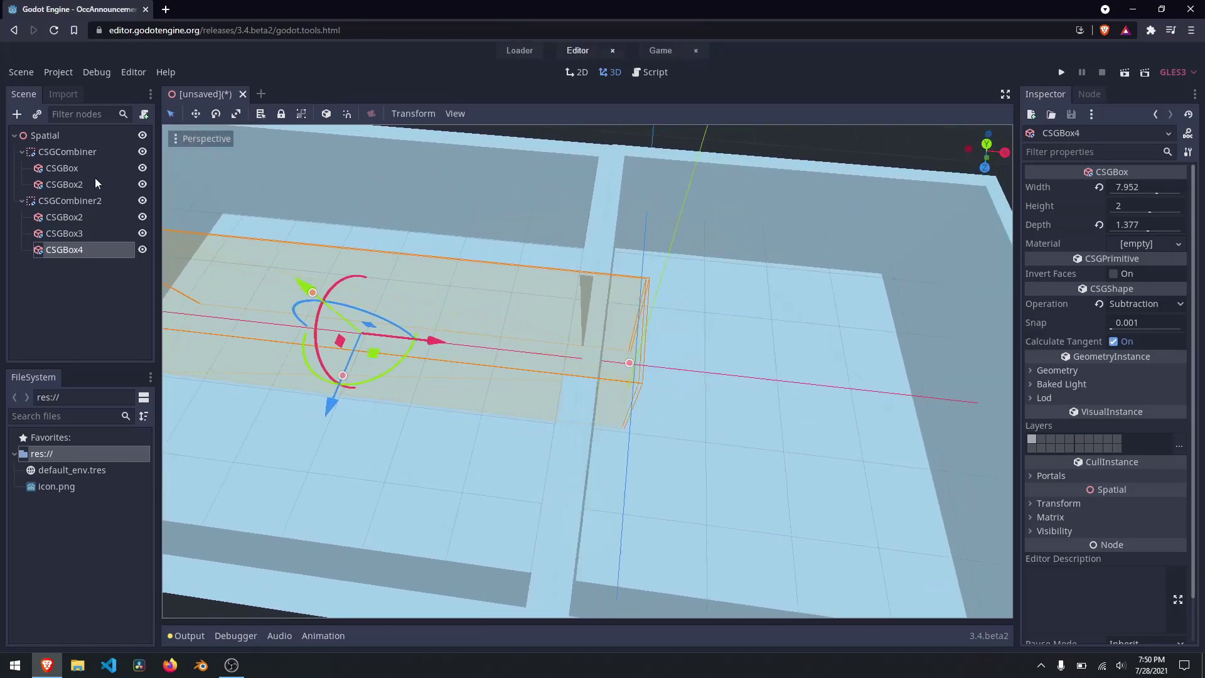
Duplicate the first room's subtracting CSGBox2, reduce the copy's depth to about 1.30, and move it along X to cut a matching doorway.
click(80, 184)
key(ctrl+d)
mouse_move(677, 411)
mouse_down()
mouse_move(754, 430)
mouse_move(677, 409)
mouse_up()
drag(649, 300, 447, 249)
drag(610, 345, 565, 254)
drag(587, 334, 741, 351)
mouse_move(563, 389)
mouse_down()
mouse_move(540, 314)
mouse_move(560, 381)
mouse_up()
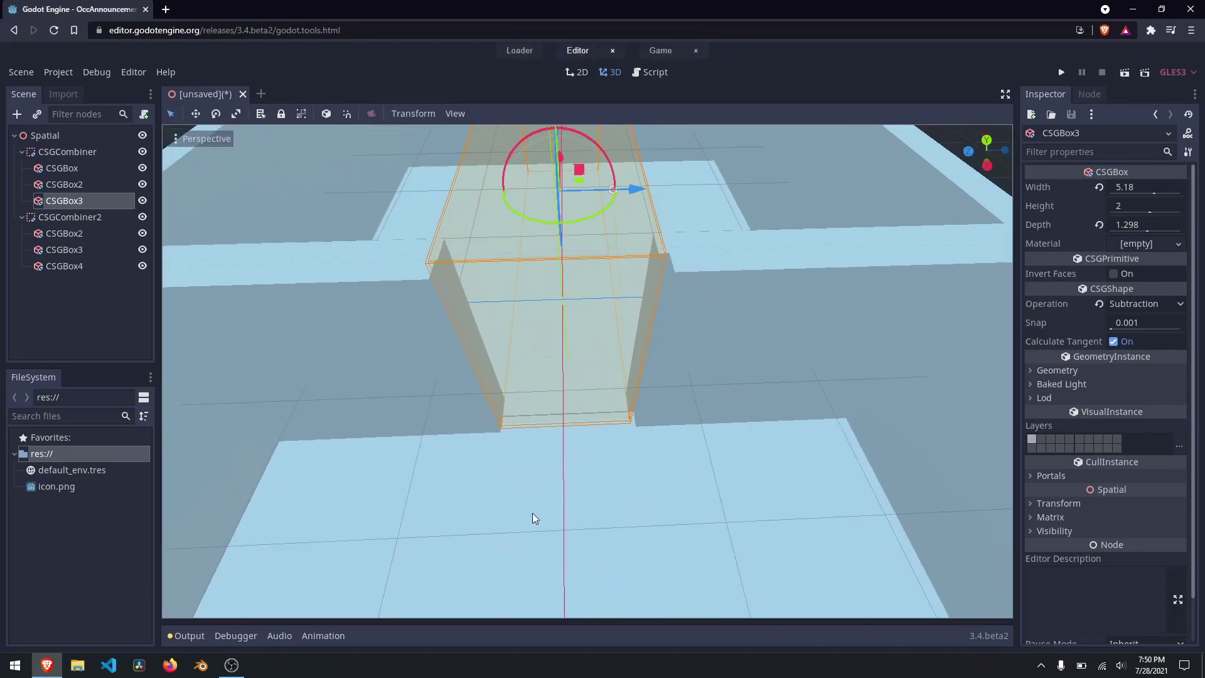
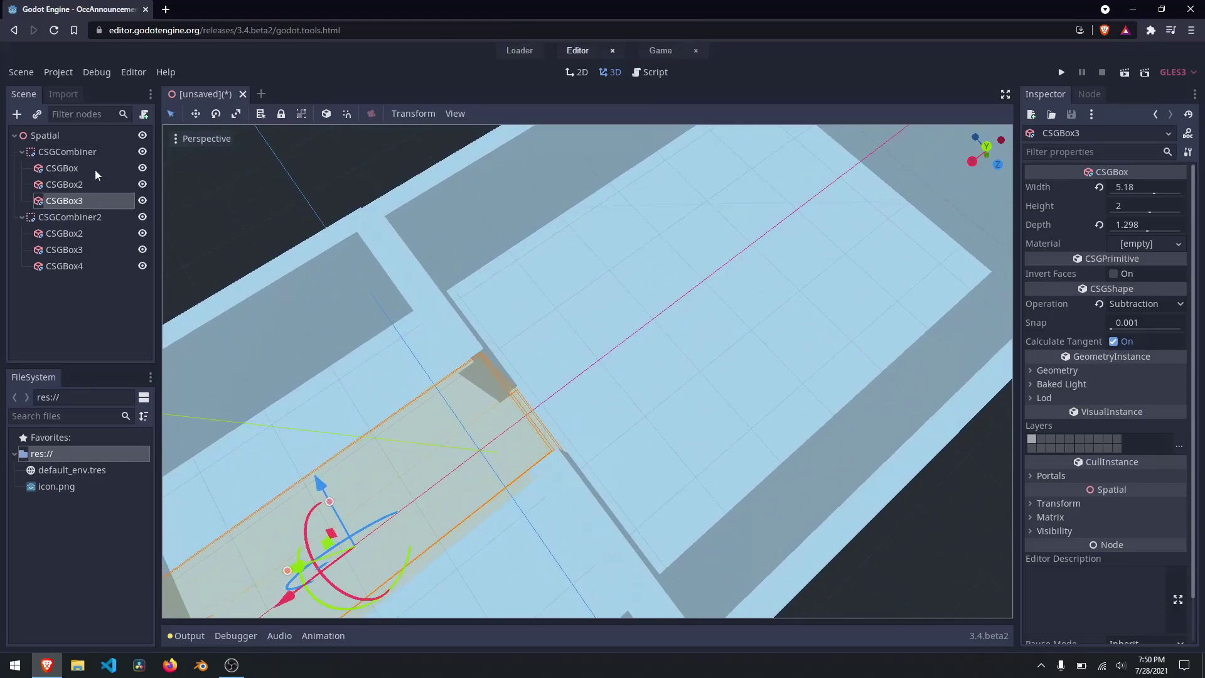
Add a new CSGBox as a direct child of the Spatial root node.
click(66, 168)
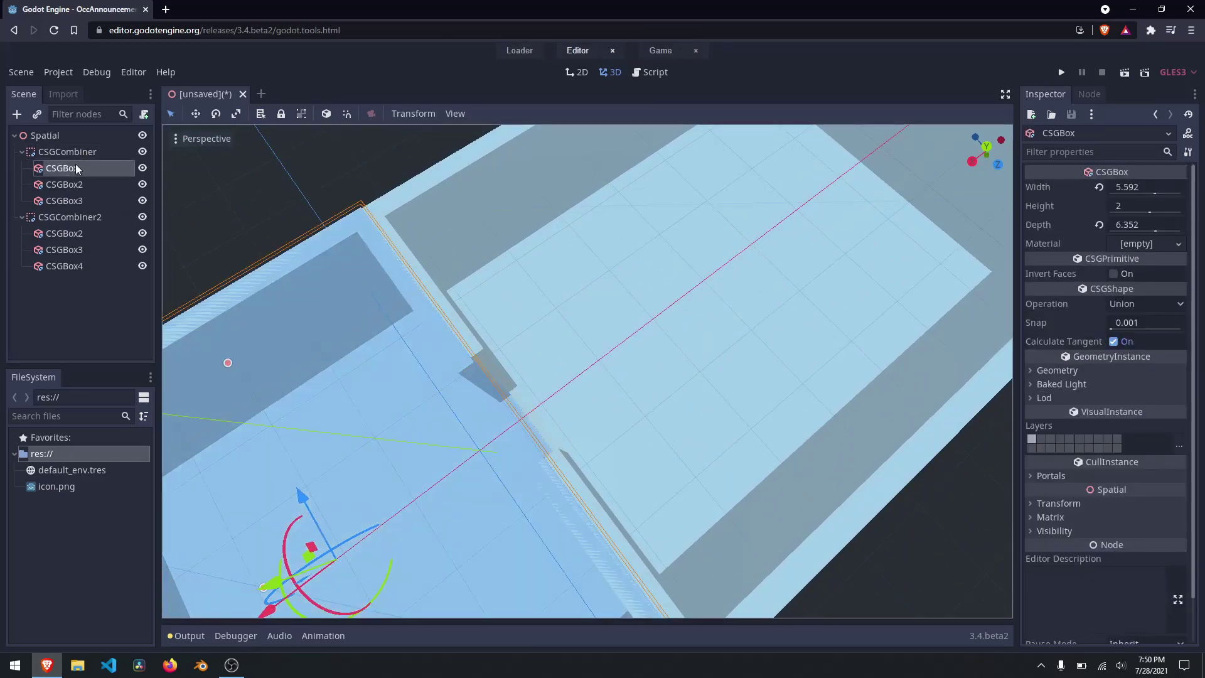
right_click(73, 153)
click(56, 136)
right_click(56, 134)
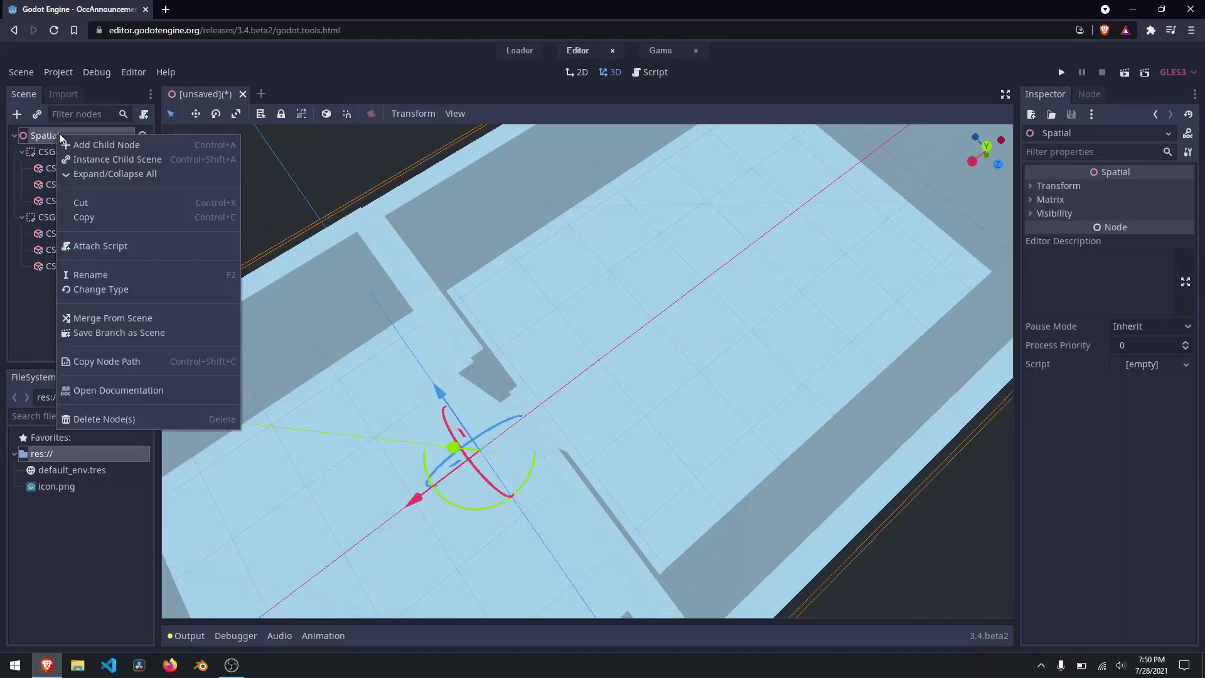
click(89, 149)
key(Return)
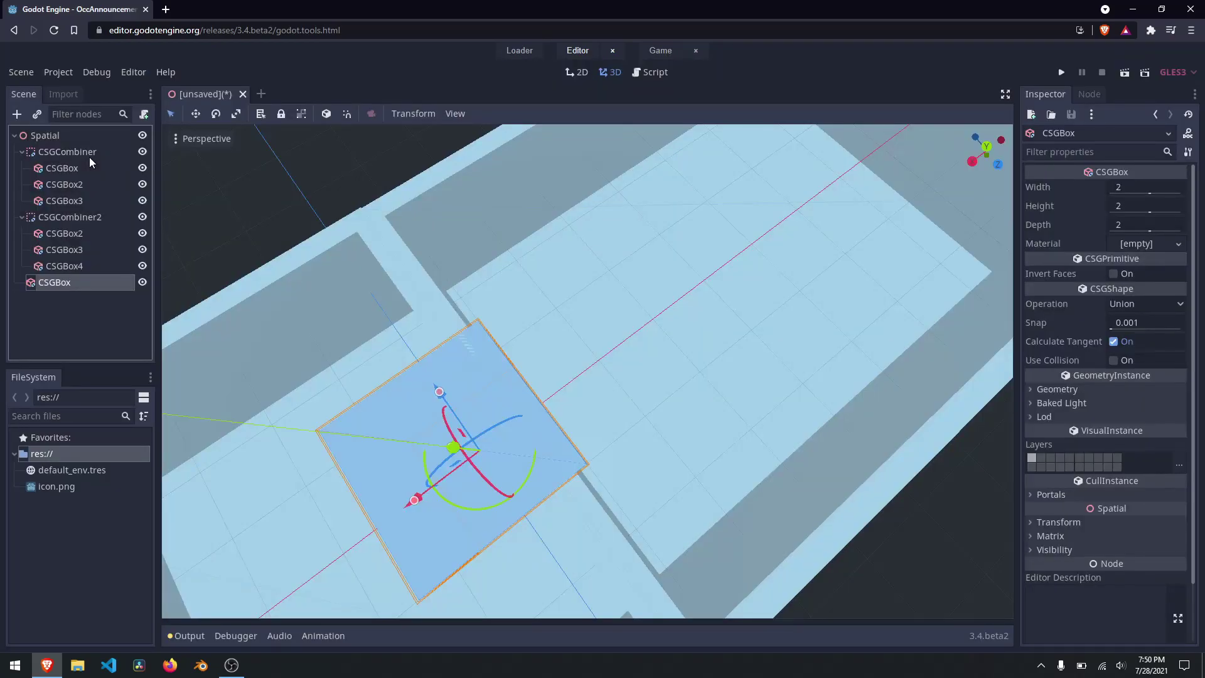
Scale the new CSGBox down to a small pillar beside the doorway between the two rooms.
scroll(466, 466, up, 2)
drag(466, 466, 541, 417)
key(w)
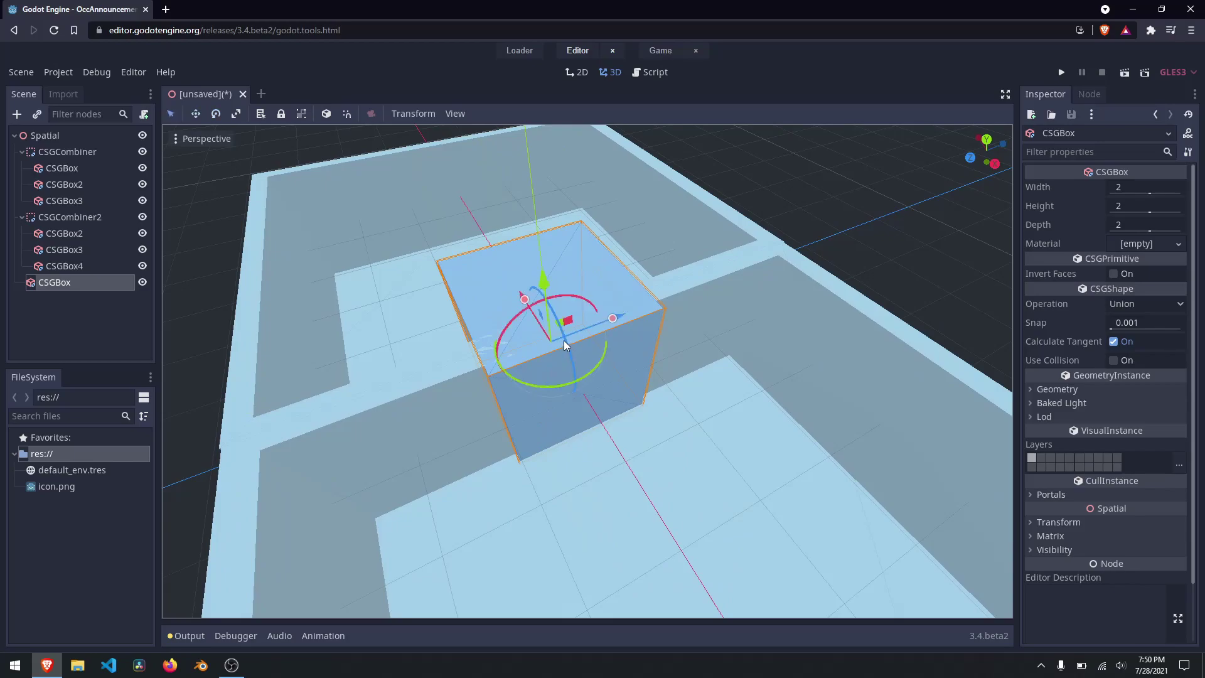
drag(561, 343, 527, 343)
drag(522, 295, 555, 342)
key(ctrl+z)
right_click(555, 342)
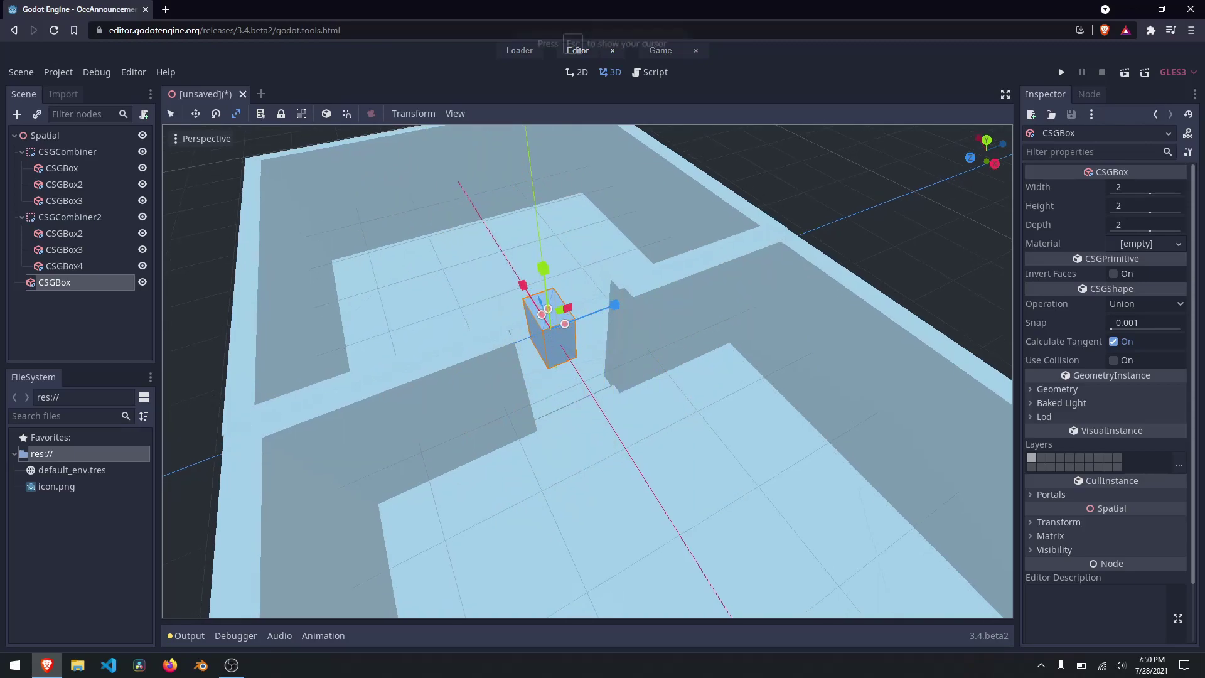
Move the small CSGBox out of the doorway area and into the first room.
key(w)
drag(707, 418, 339, 312)
key(ctrl+z)
right_click(738, 431)
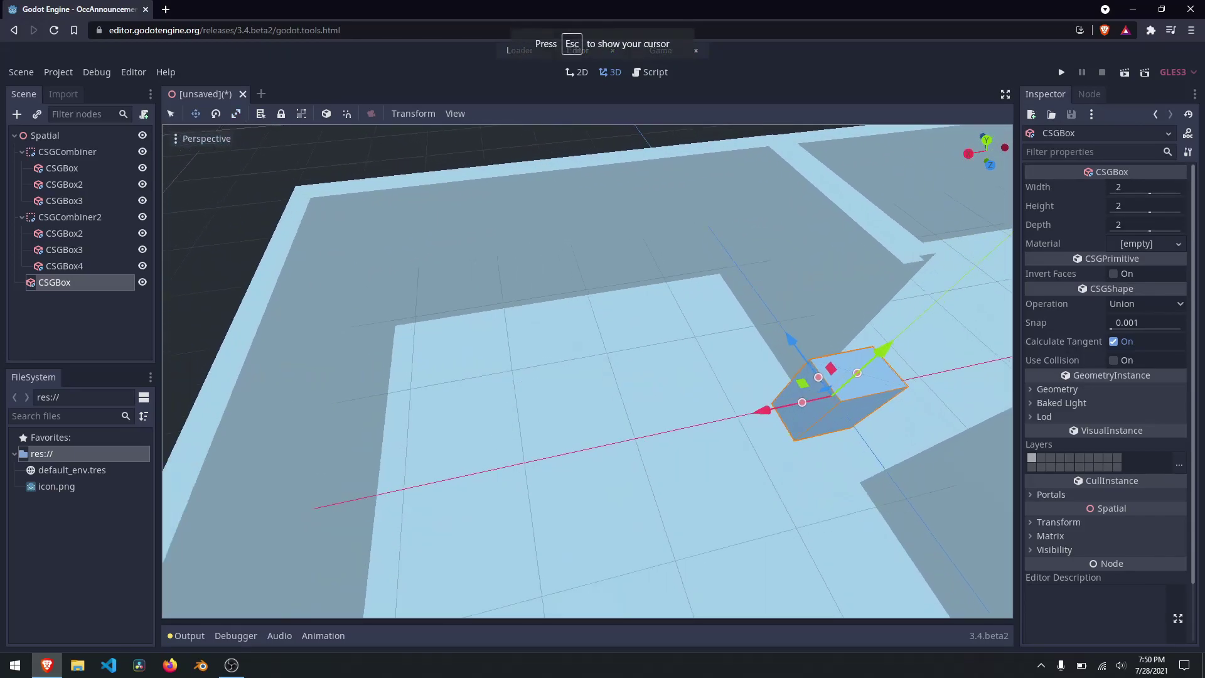
drag(819, 316, 535, 289)
right_click(535, 289)
Duplicate the small box three times and spread the copies around the first room's floor.
key(ctrl+d)
drag(405, 318, 567, 498)
key(ctrl+d)
right_click(566, 498)
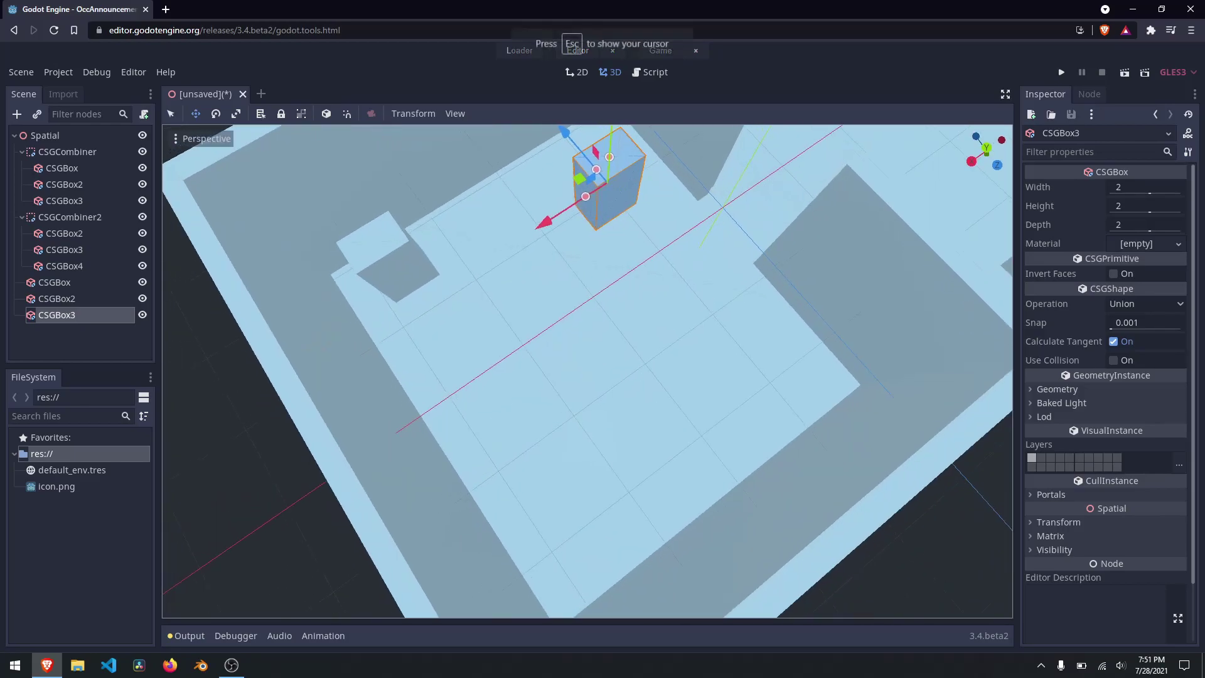
drag(437, 423, 661, 383)
key(ctrl+d)
drag(731, 409, 849, 587)
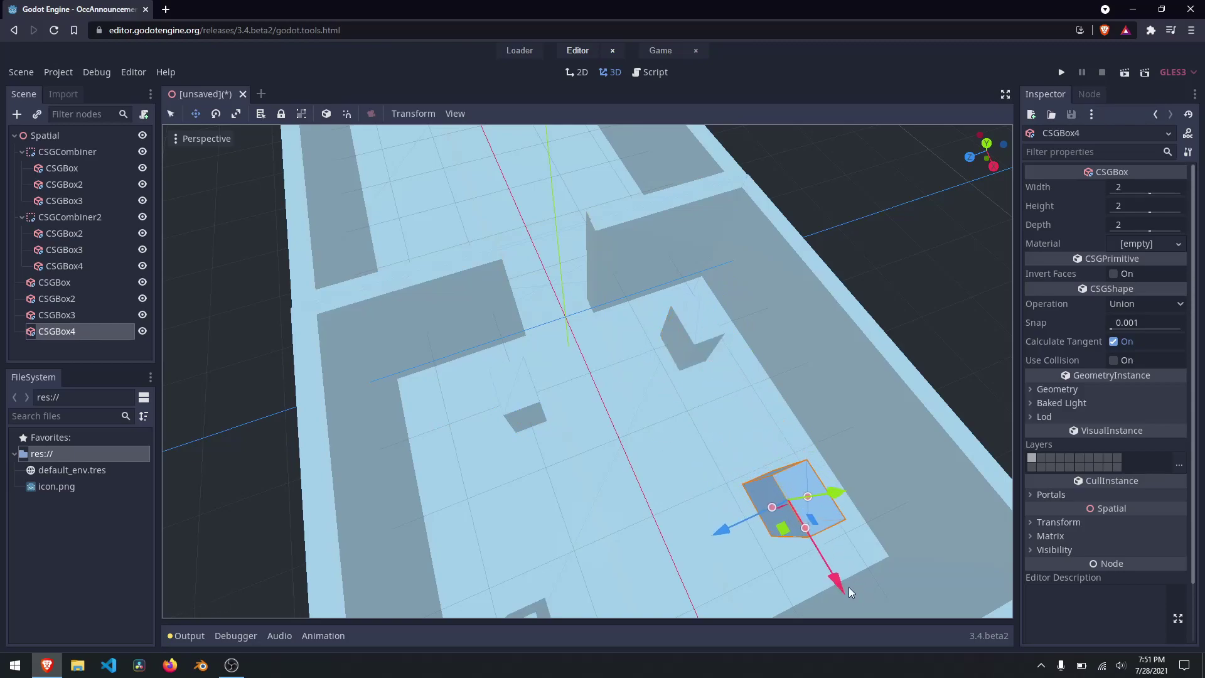
Duplicate the four small boxes together and shift the copies along X into the second room.
shift+click(55, 283)
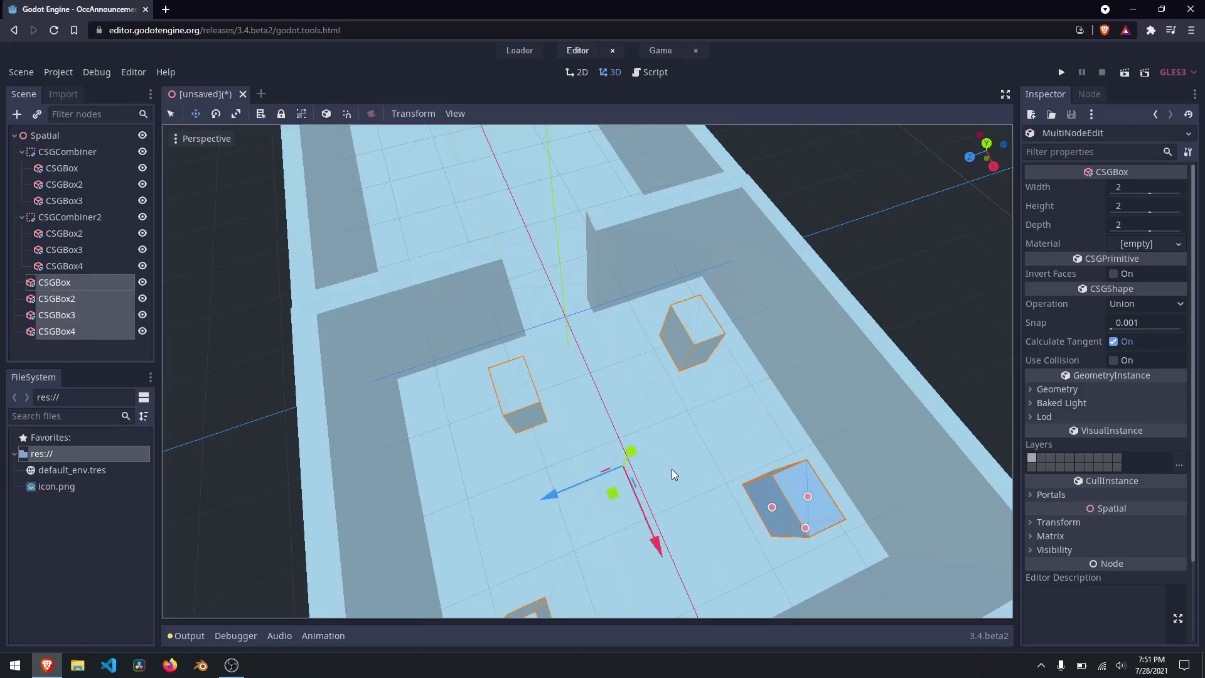
key(ctrl+d)
drag(661, 544, 493, 201)
right_click(493, 201)
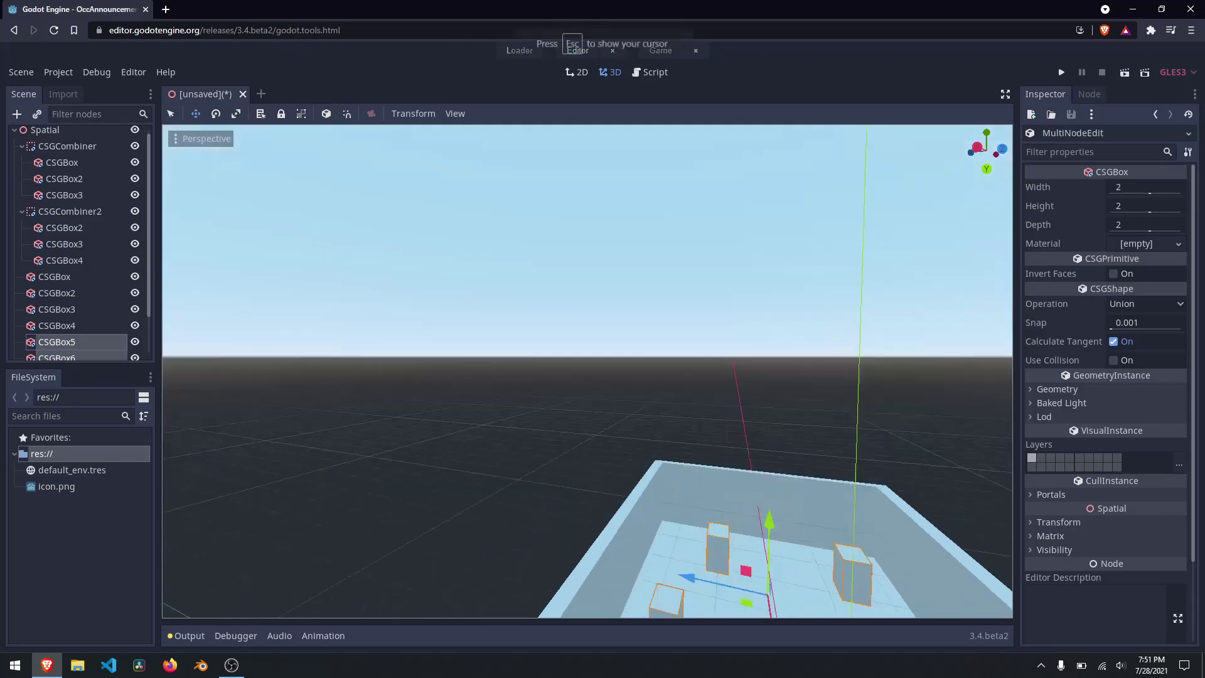
key(w)
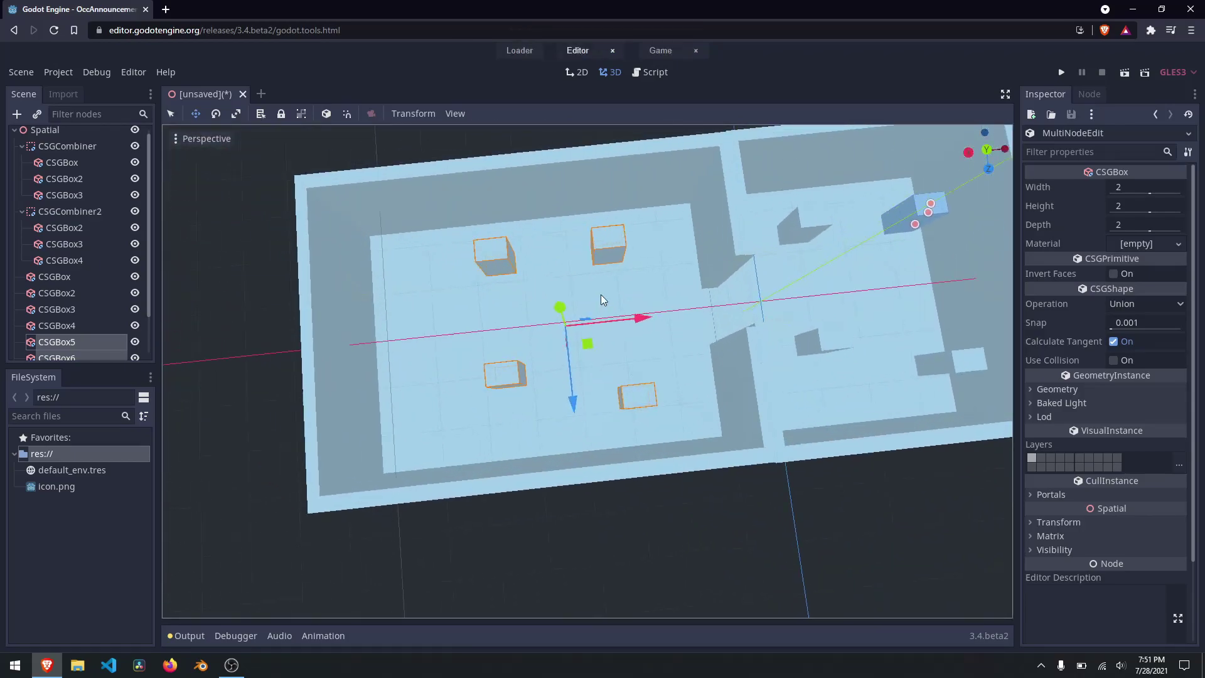
drag(648, 319, 611, 324)
right_click(650, 337)
key(d)
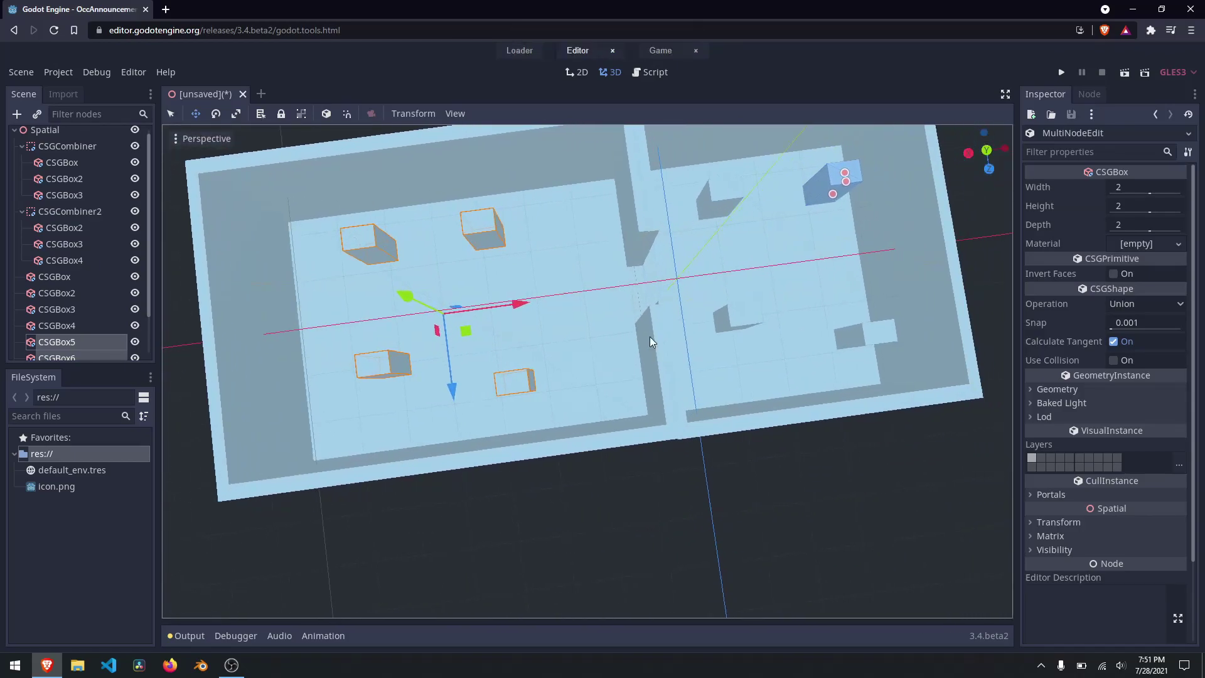
right_click(664, 278)
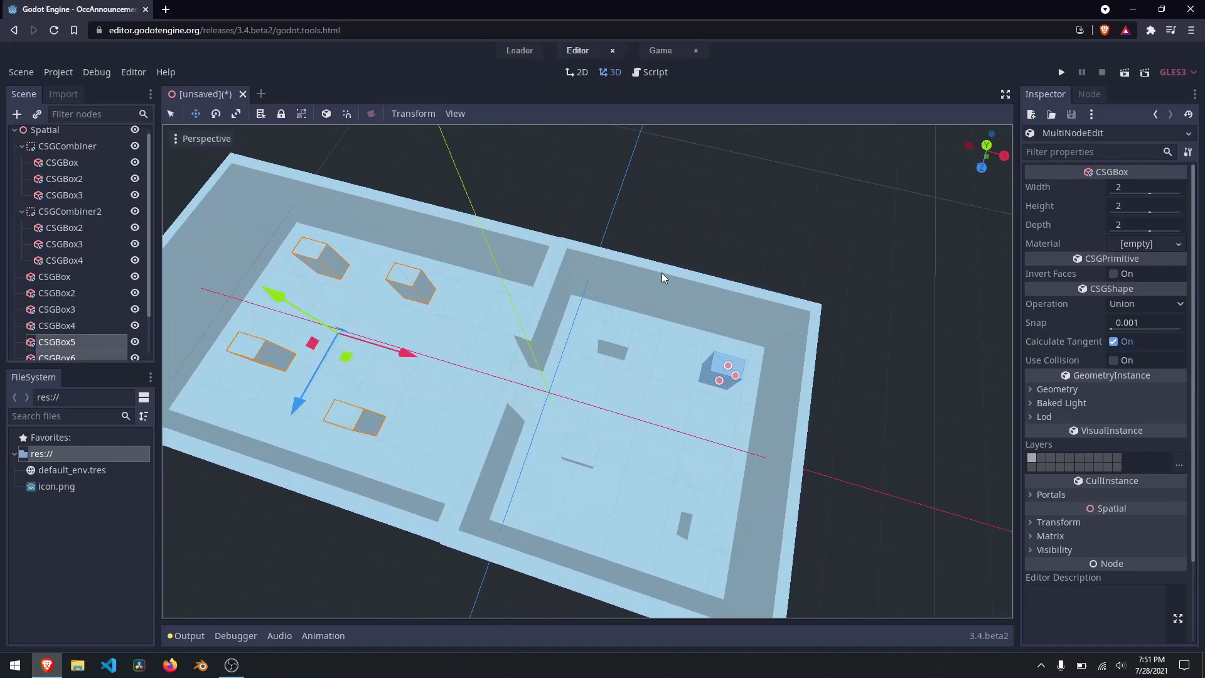
Select CSGBox to CSGBox4, and CSGBox5 to CSGBox8, to examine which boxes belong to each room.
scroll(74, 294, down, 2)
scroll(74, 294, up, 2)
click(69, 283)
shift+click(56, 337)
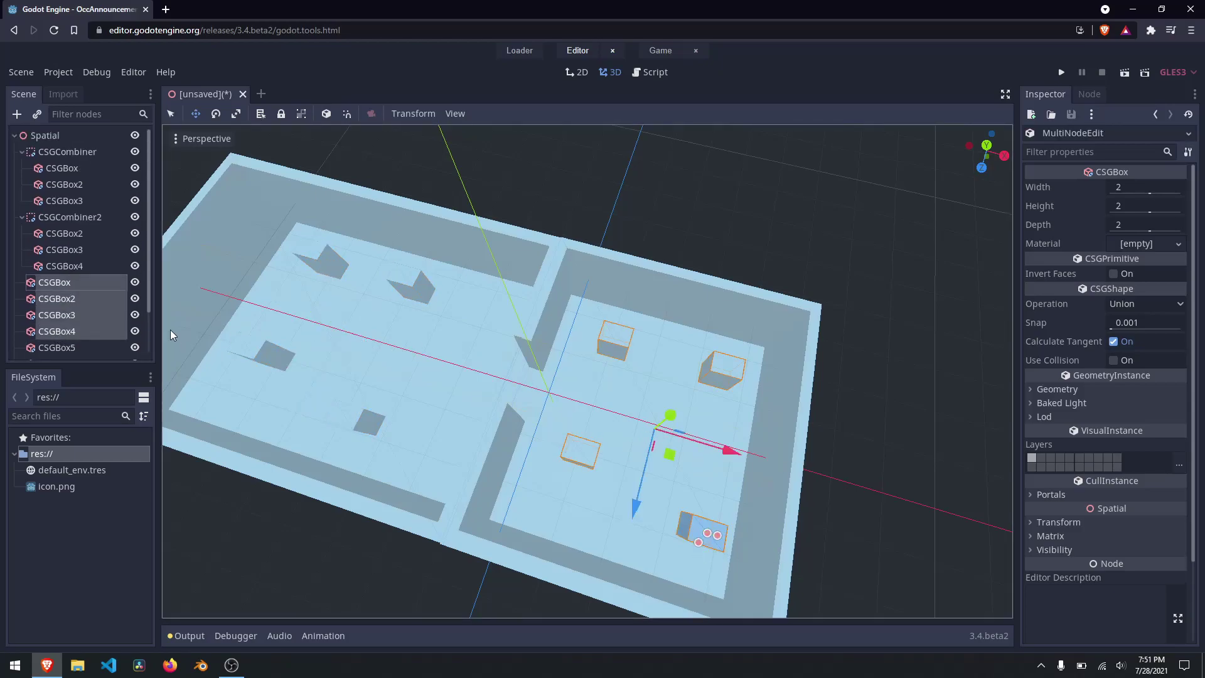
scroll(171, 334, down, 1)
scroll(74, 294, down, 2)
click(71, 295)
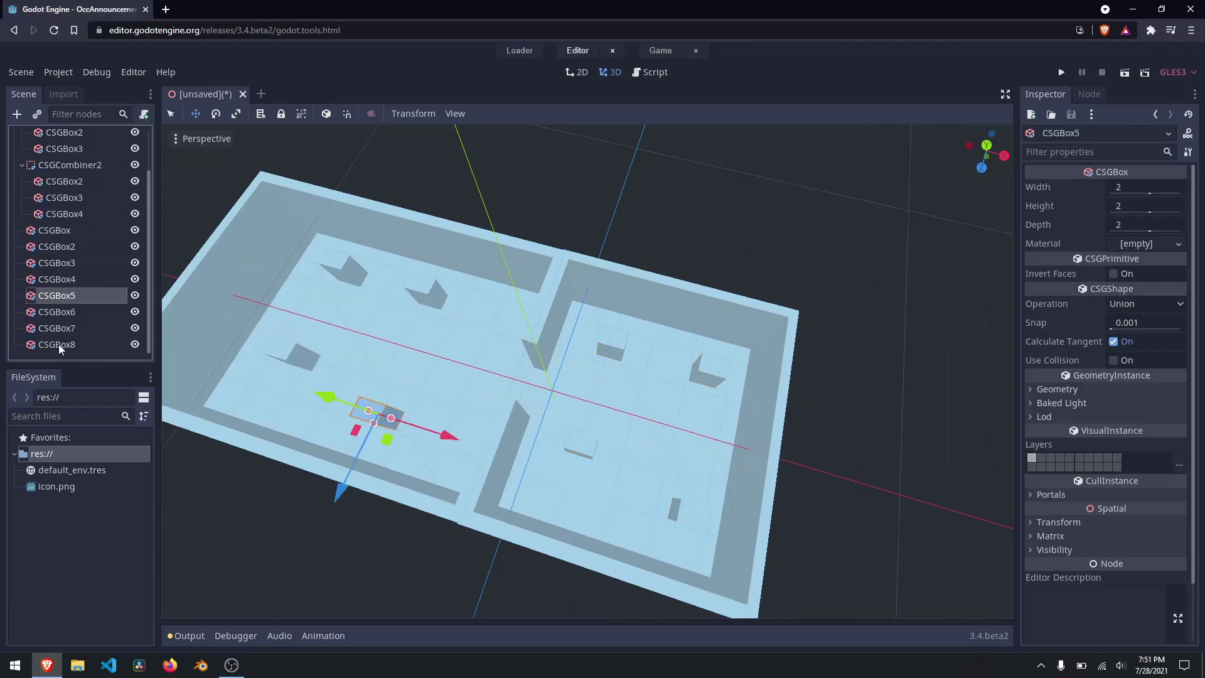
shift+click(58, 344)
scroll(81, 239, up, 2)
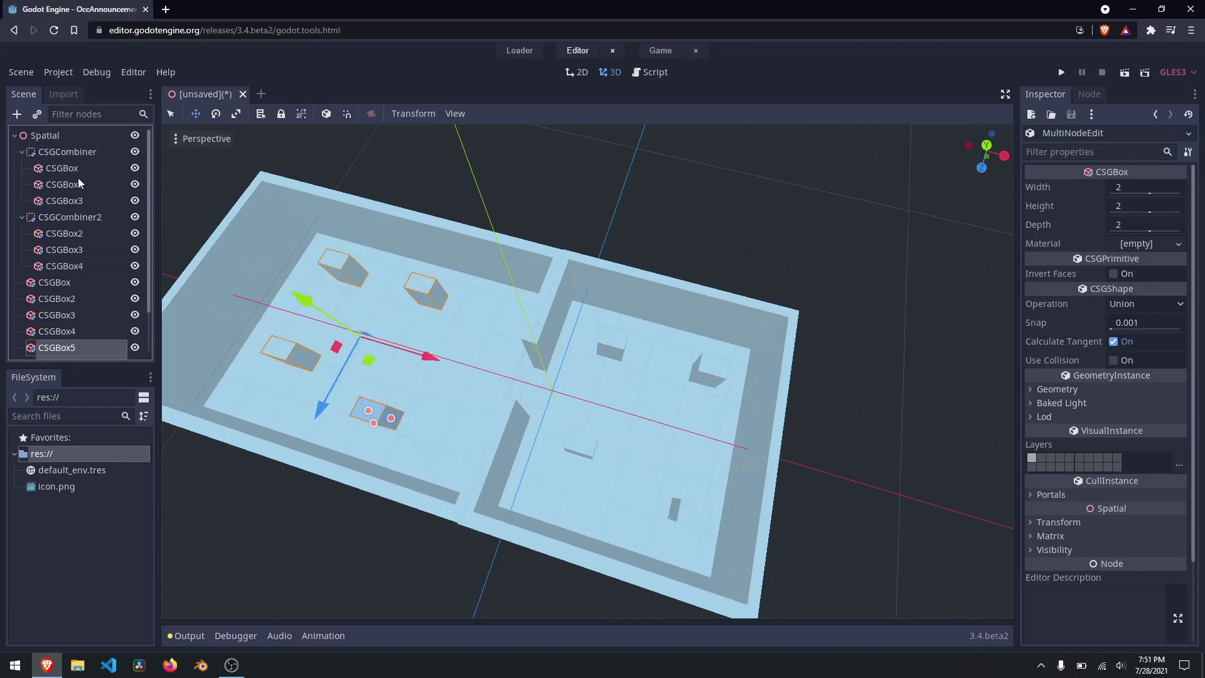
Start adding a child node to the Spatial root and pick RoomManager among the Spatial node types.
right_click(53, 134)
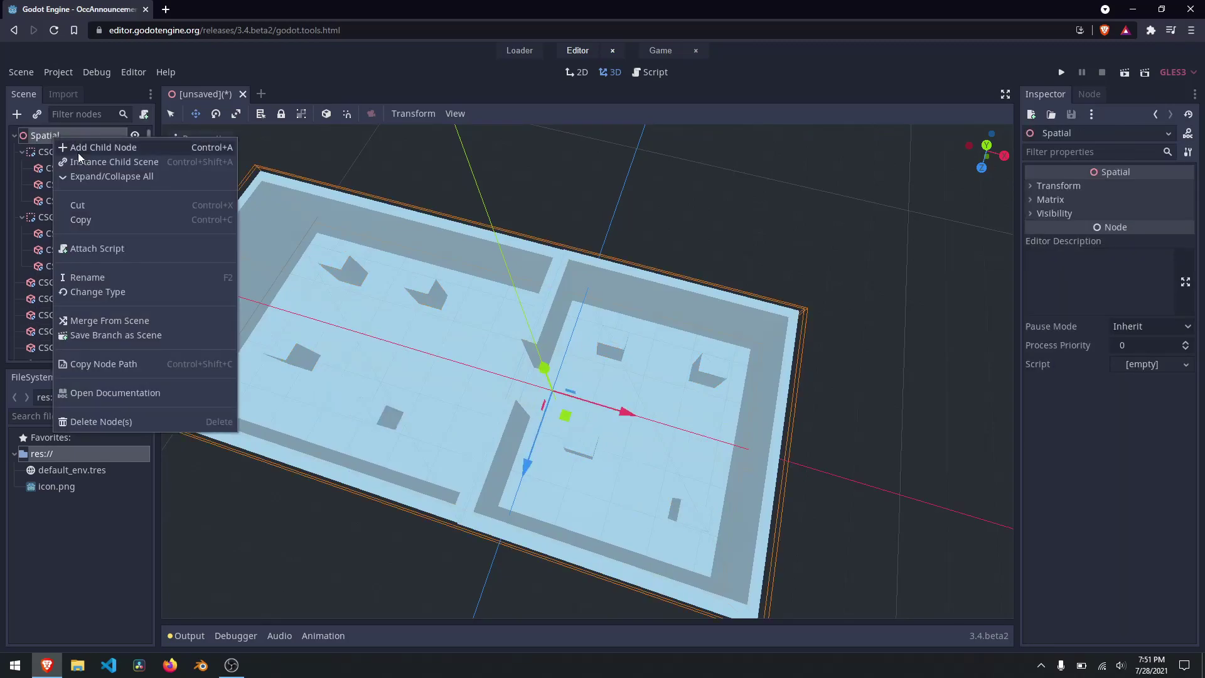
click(78, 152)
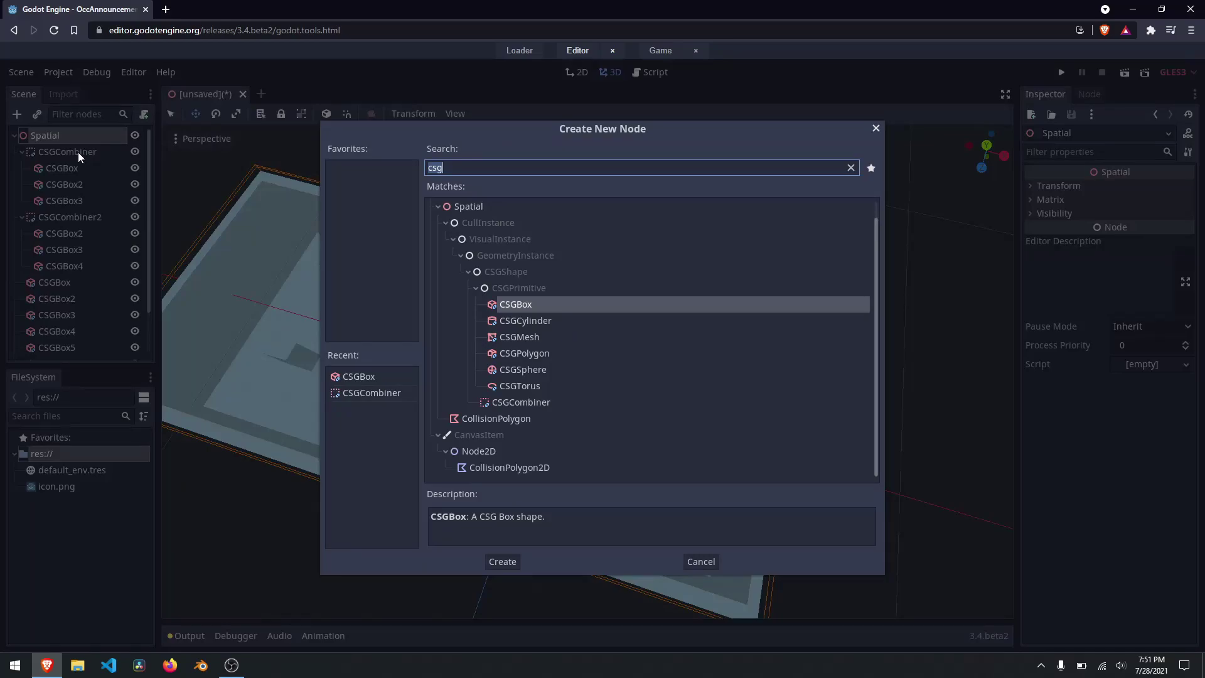
key(BackSpace)
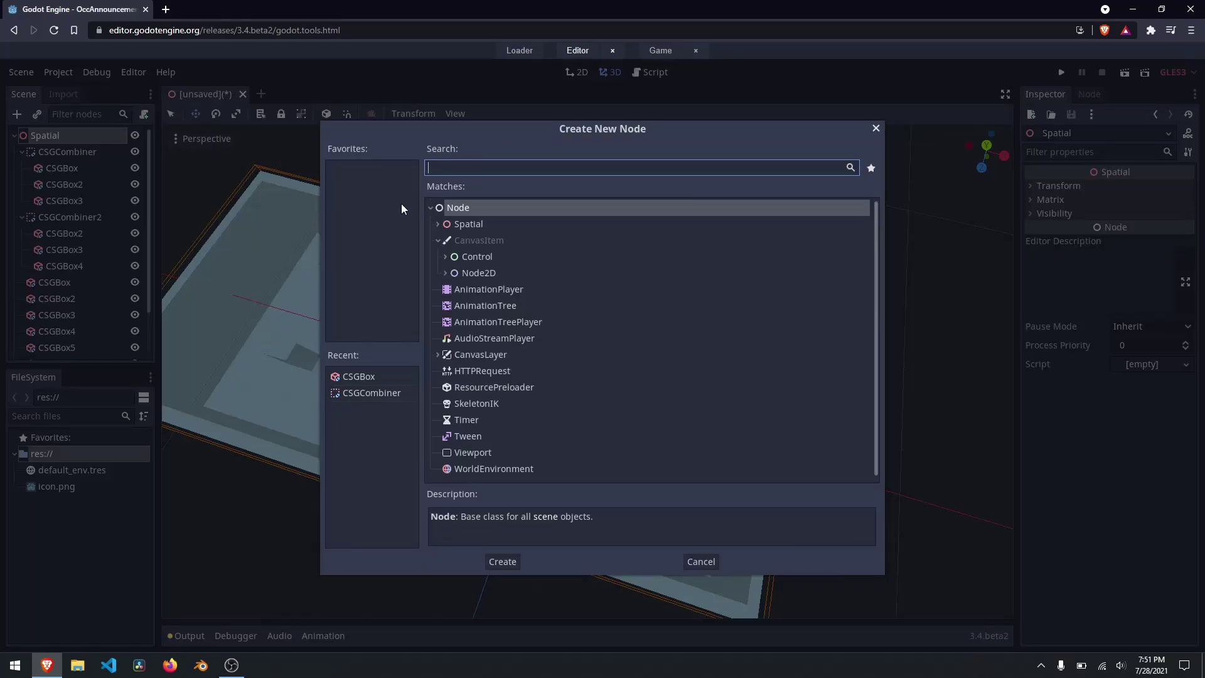
click(438, 223)
scroll(470, 297, down, 3)
scroll(472, 299, down, 5)
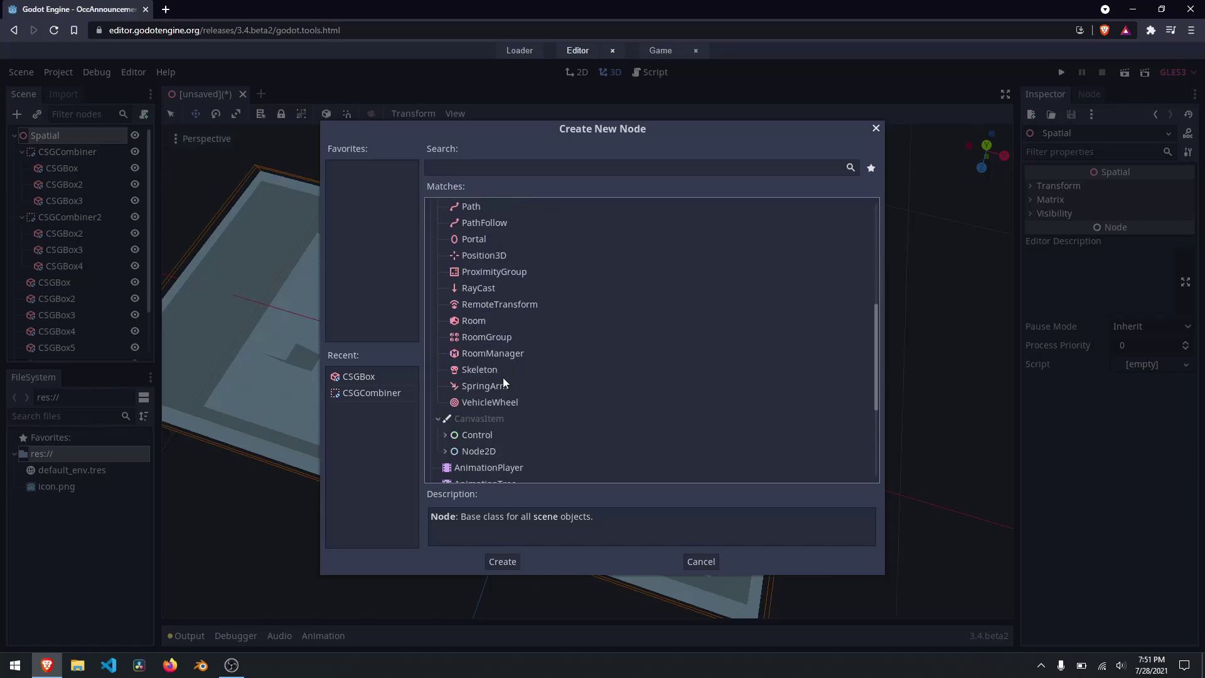
click(496, 352)
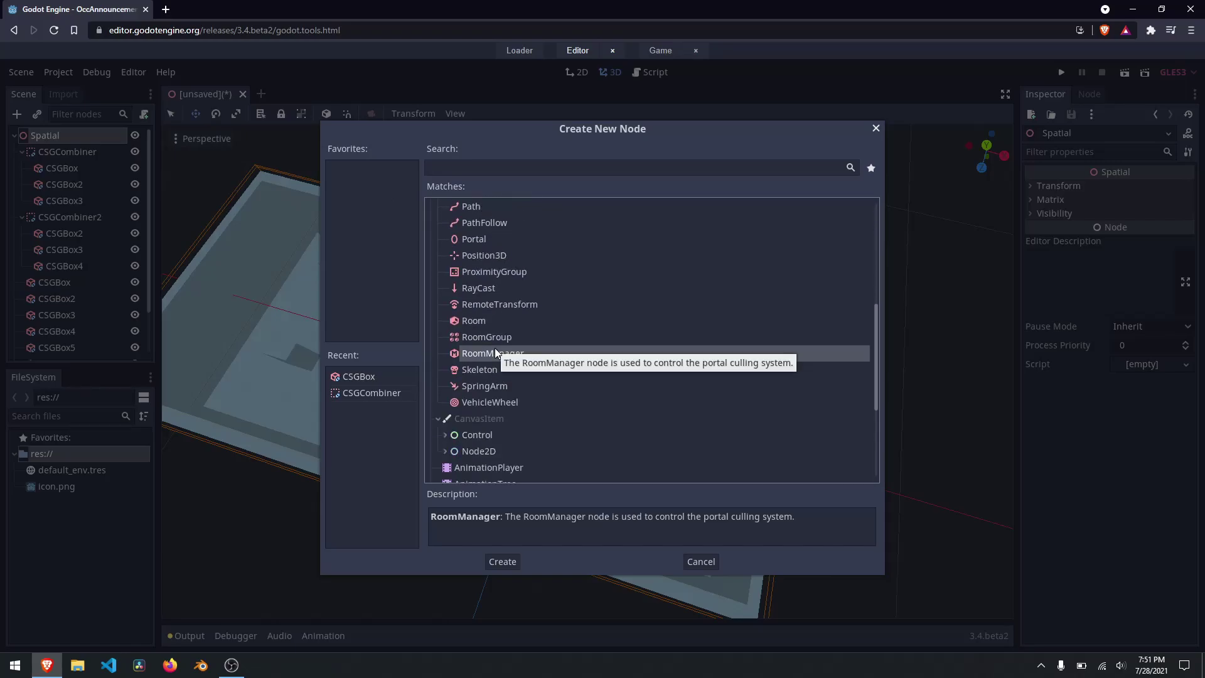
Examine the descriptions of the Portal, Room, RoomGroup and RoomManager node types.
scroll(526, 375, up, 2)
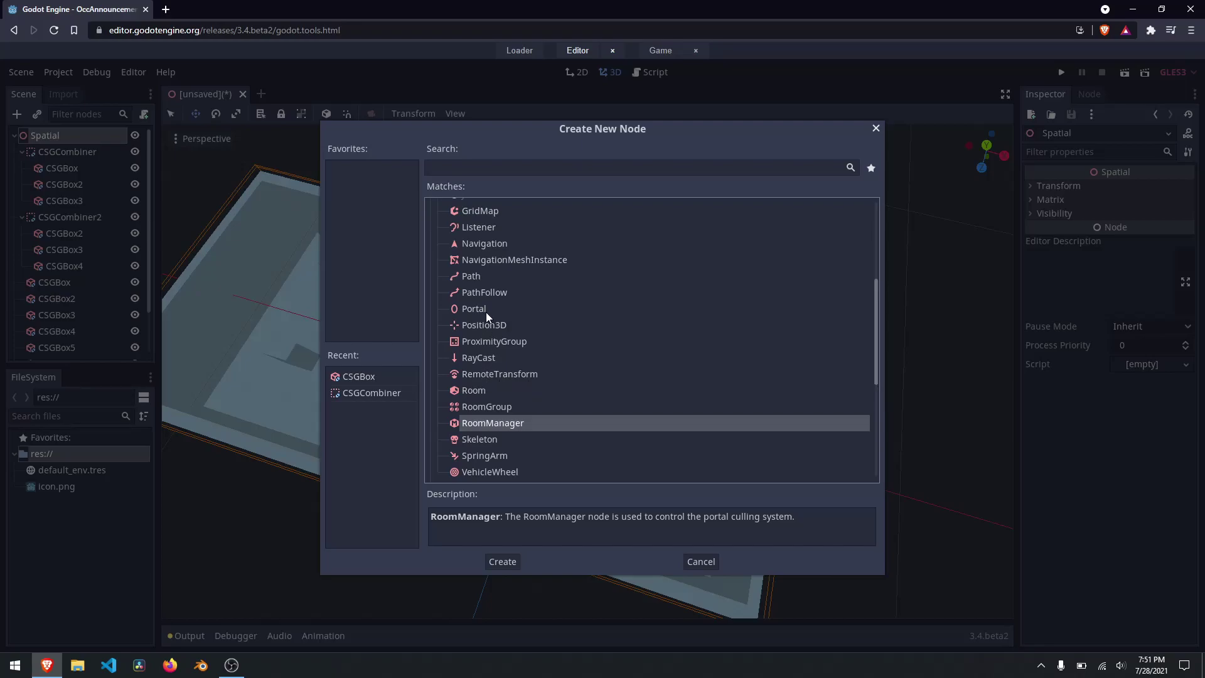
click(486, 310)
click(510, 387)
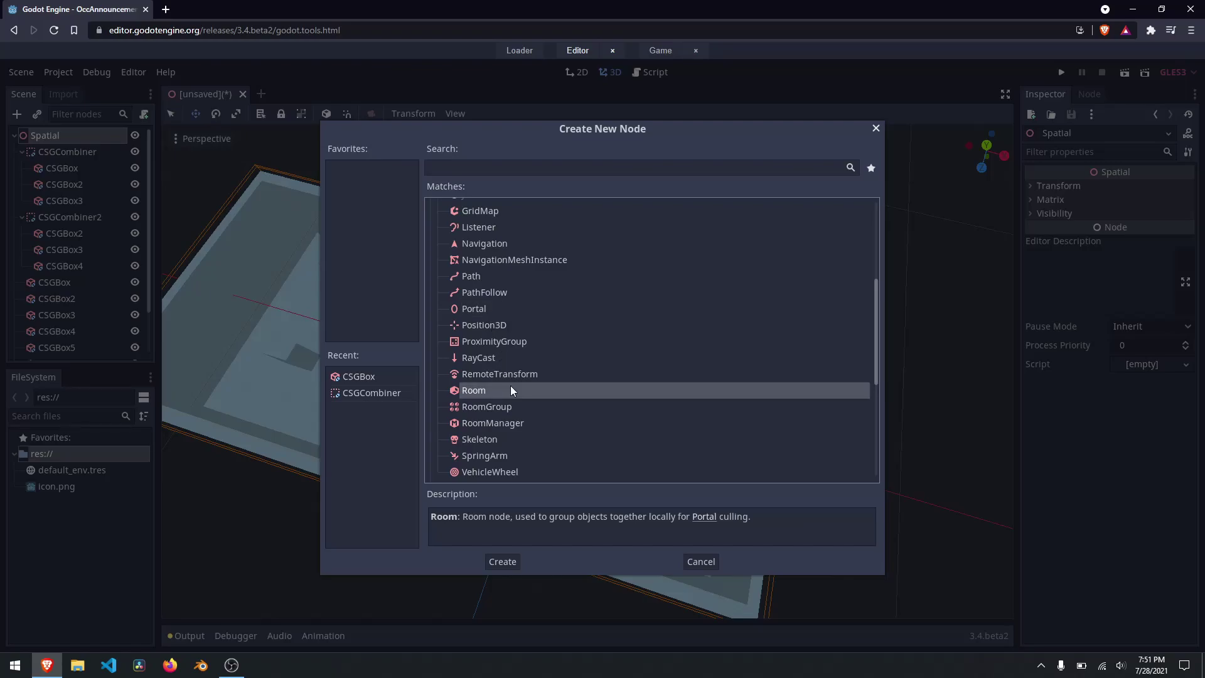
click(510, 403)
click(522, 422)
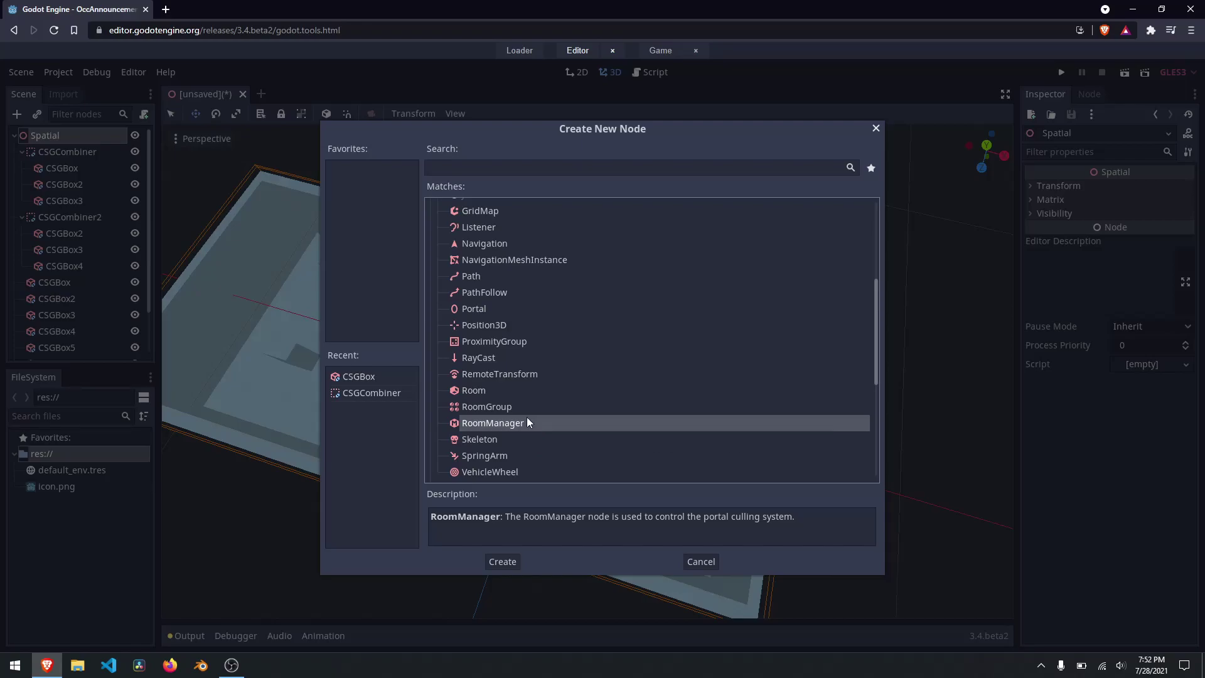
click(522, 412)
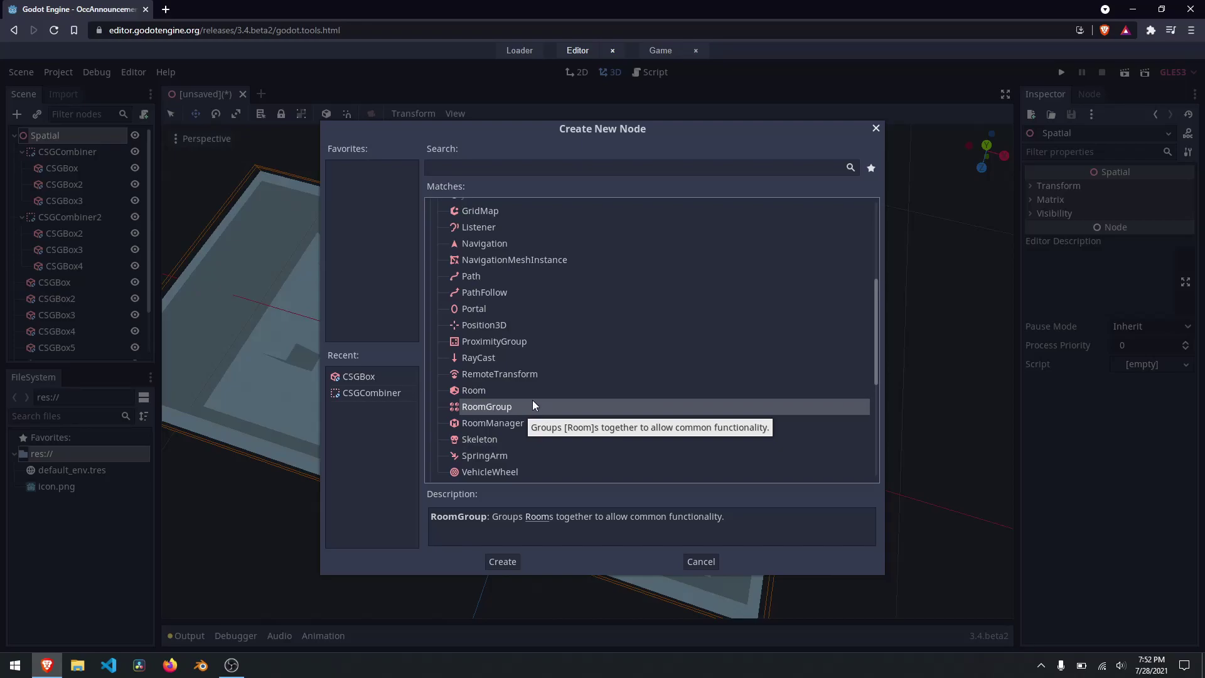
click(528, 395)
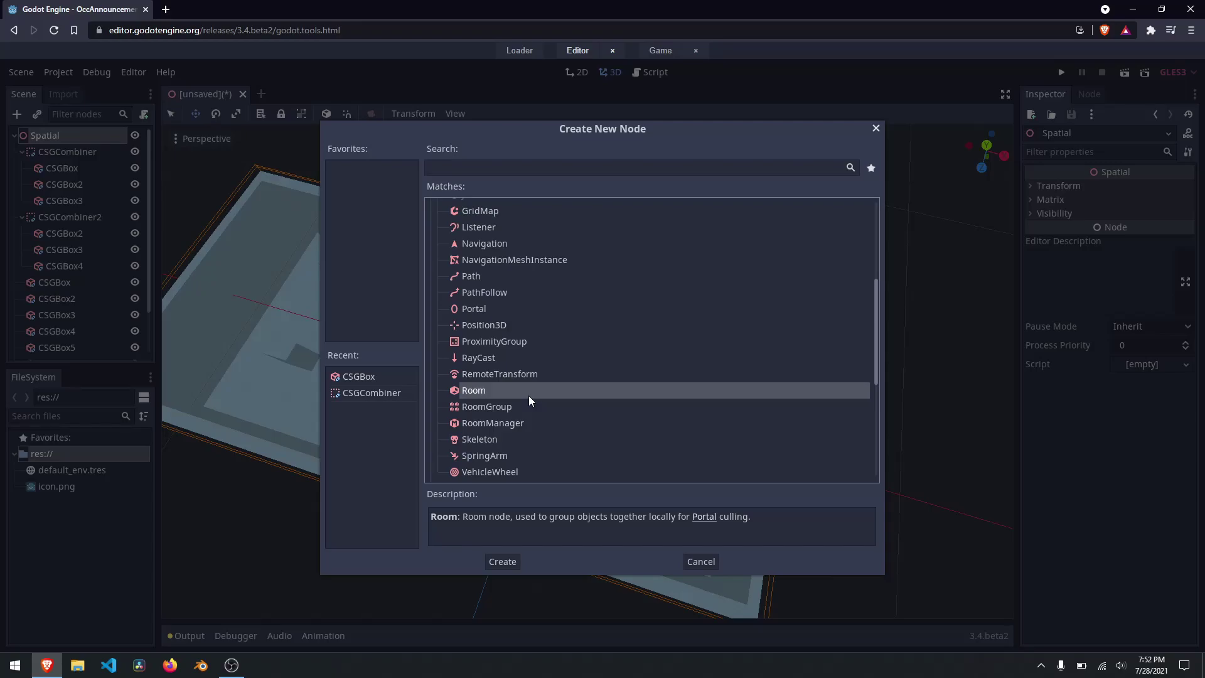
click(490, 309)
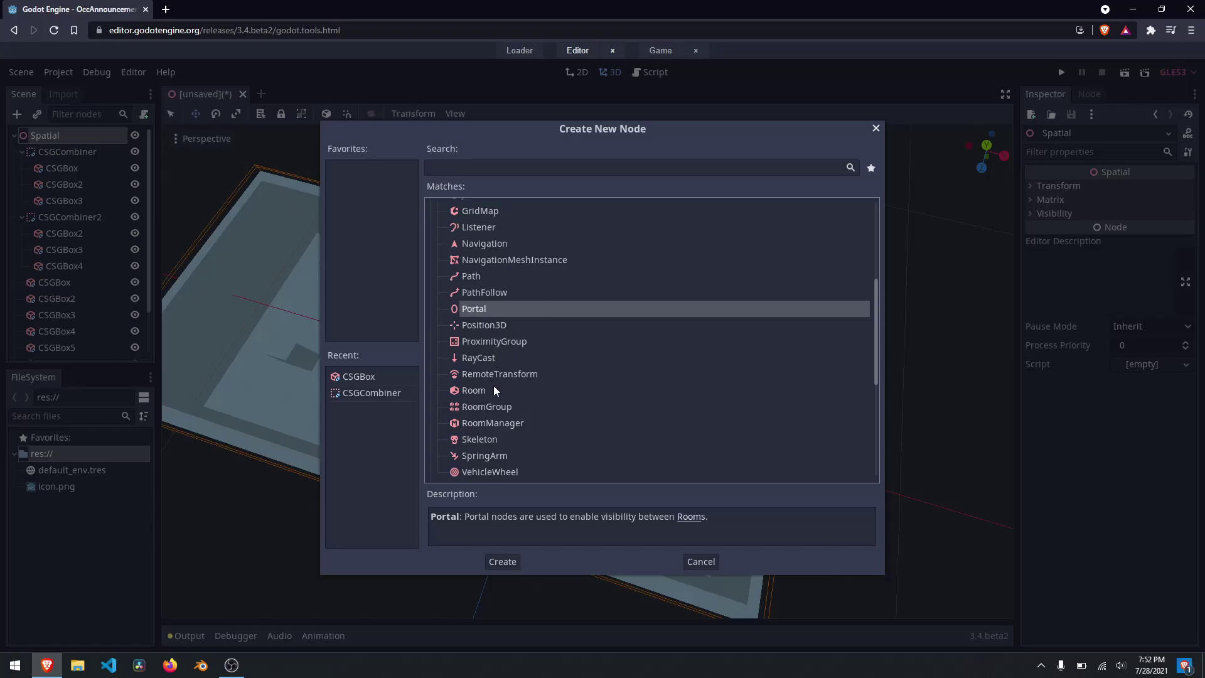
Create the RoomManager node under the Spatial root and check its configuration warning.
double_click(501, 424)
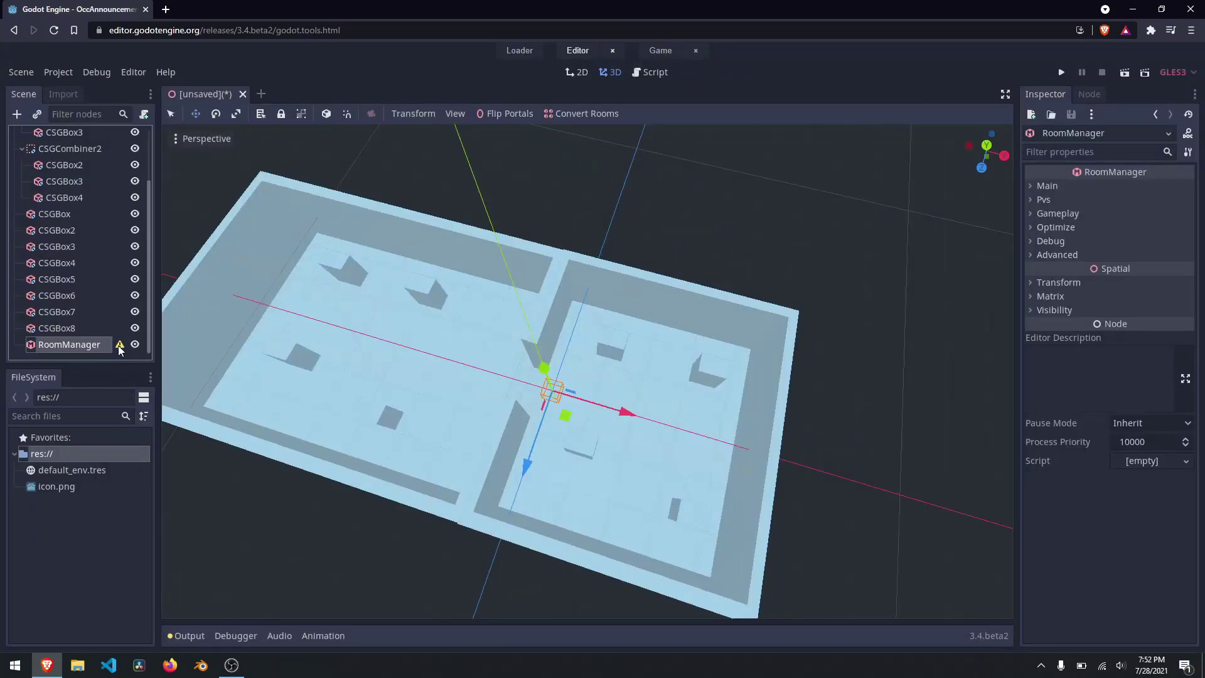
mouse_move(119, 346)
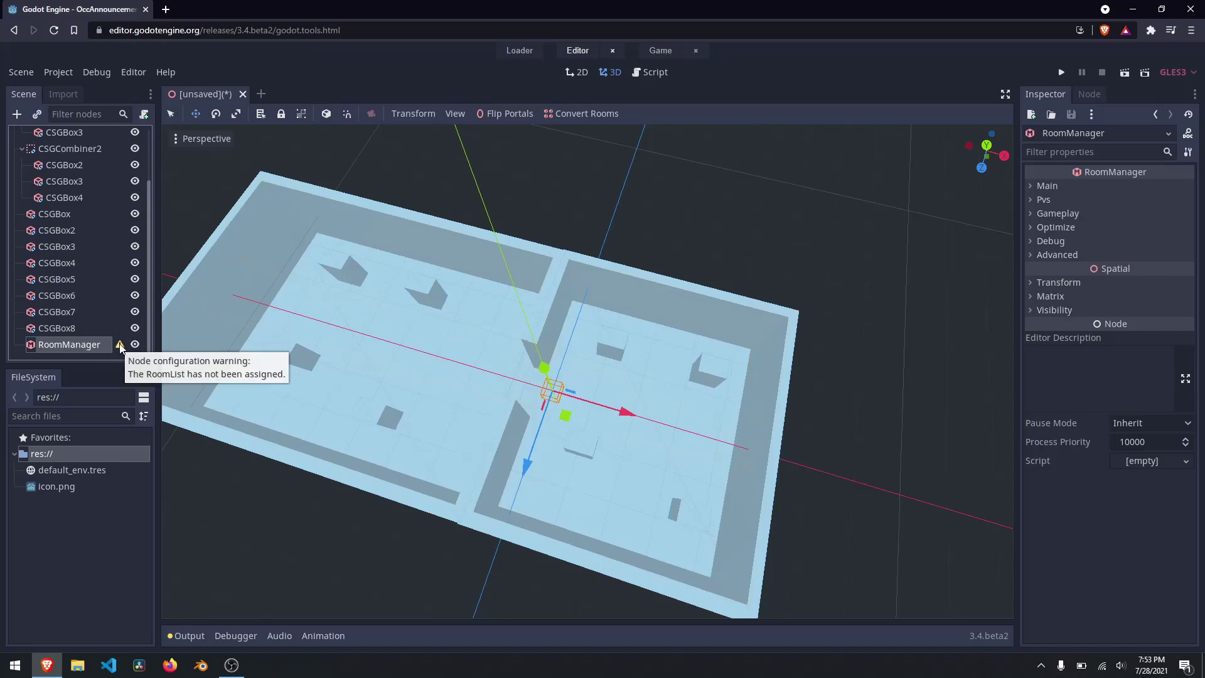
Add a plain Spatial node as a child of the root Spatial node and select it in the scene tree.
scroll(94, 295, up, 3)
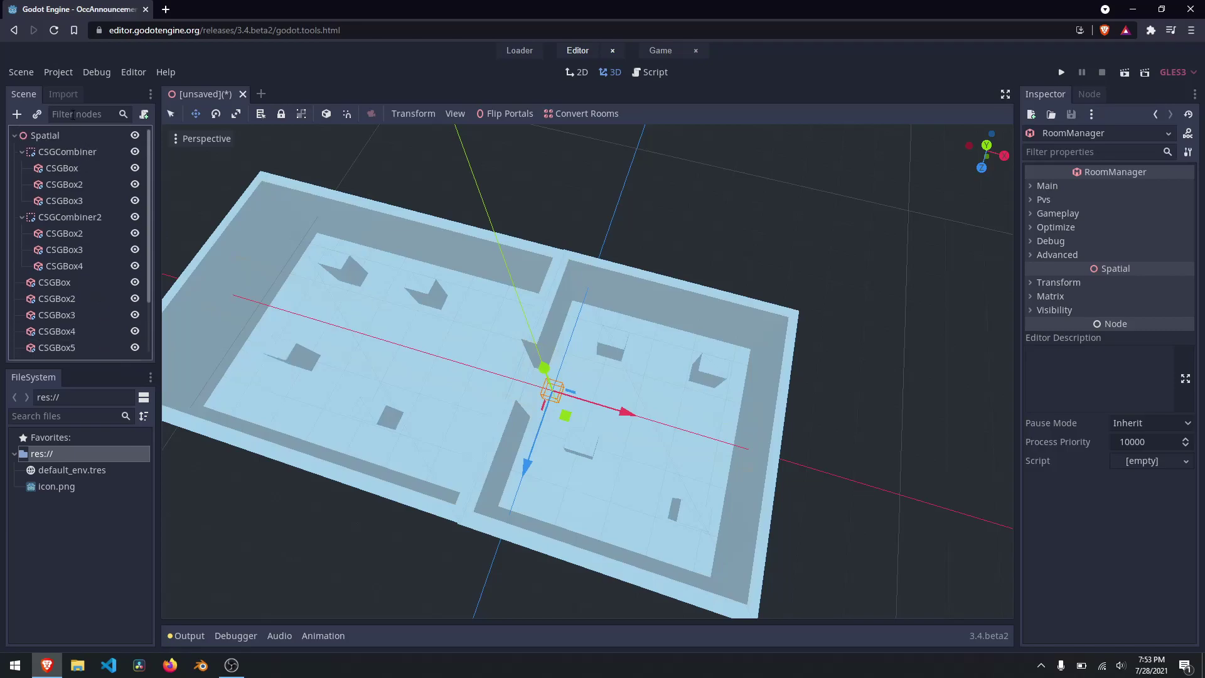
right_click(66, 135)
click(93, 148)
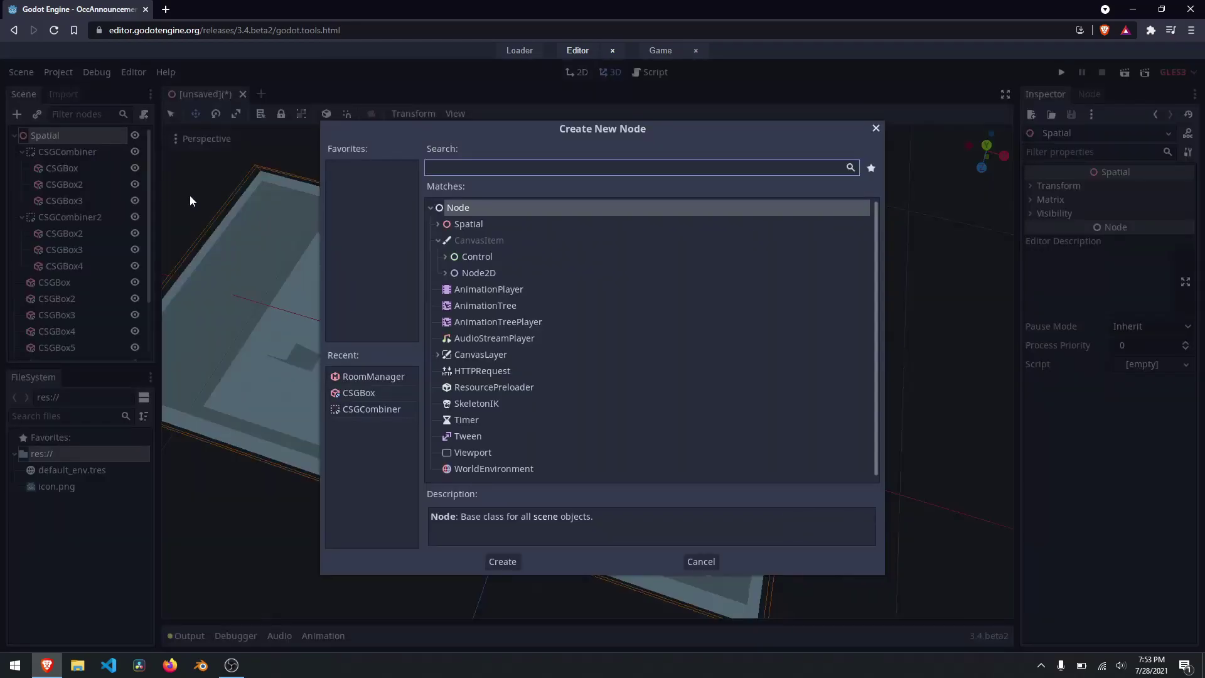
click(438, 226)
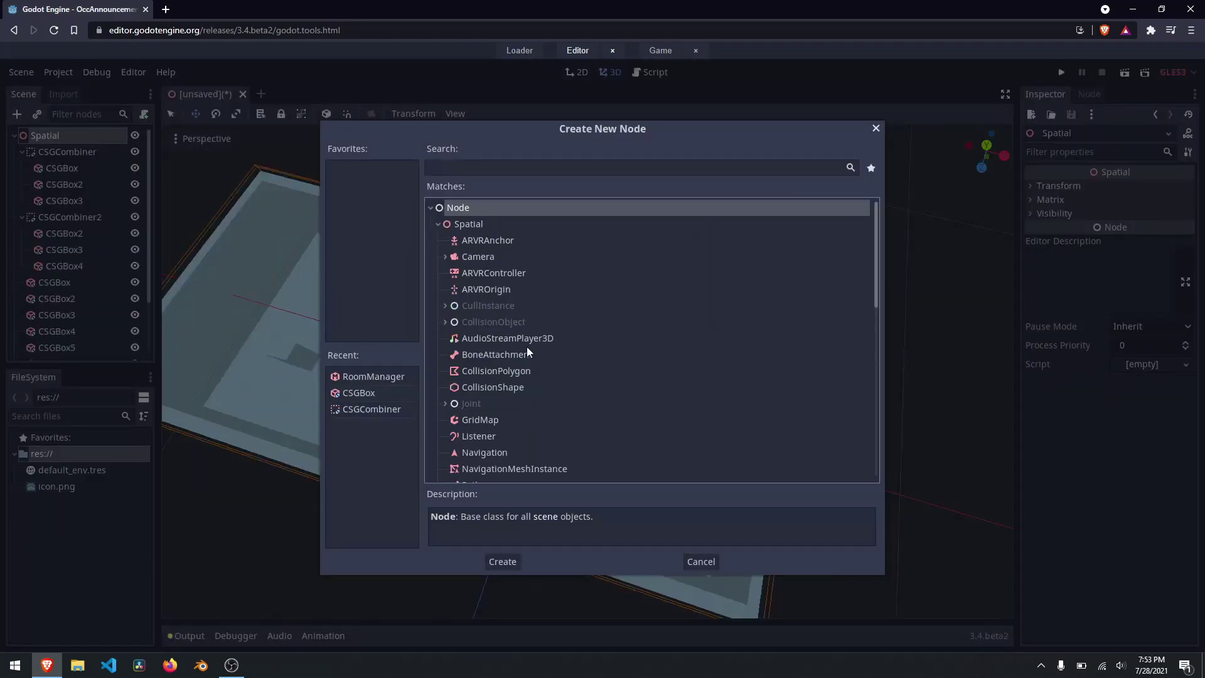
scroll(556, 378, down, 5)
scroll(569, 385, down, 4)
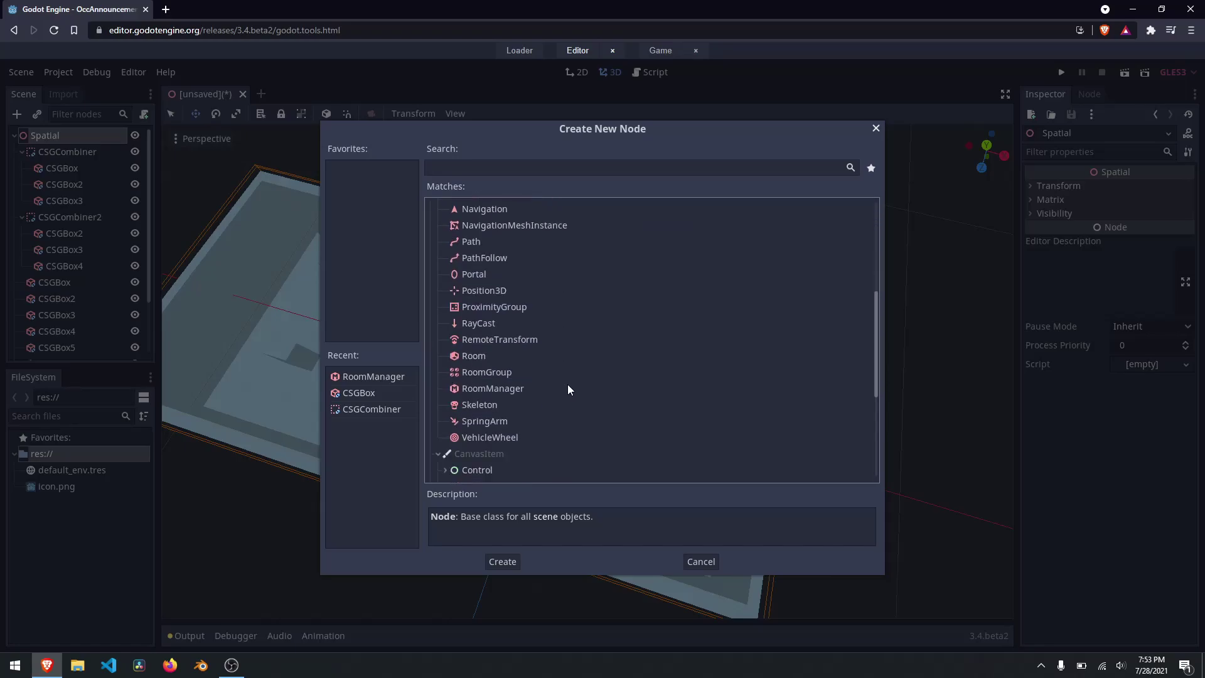
scroll(568, 385, up, 2)
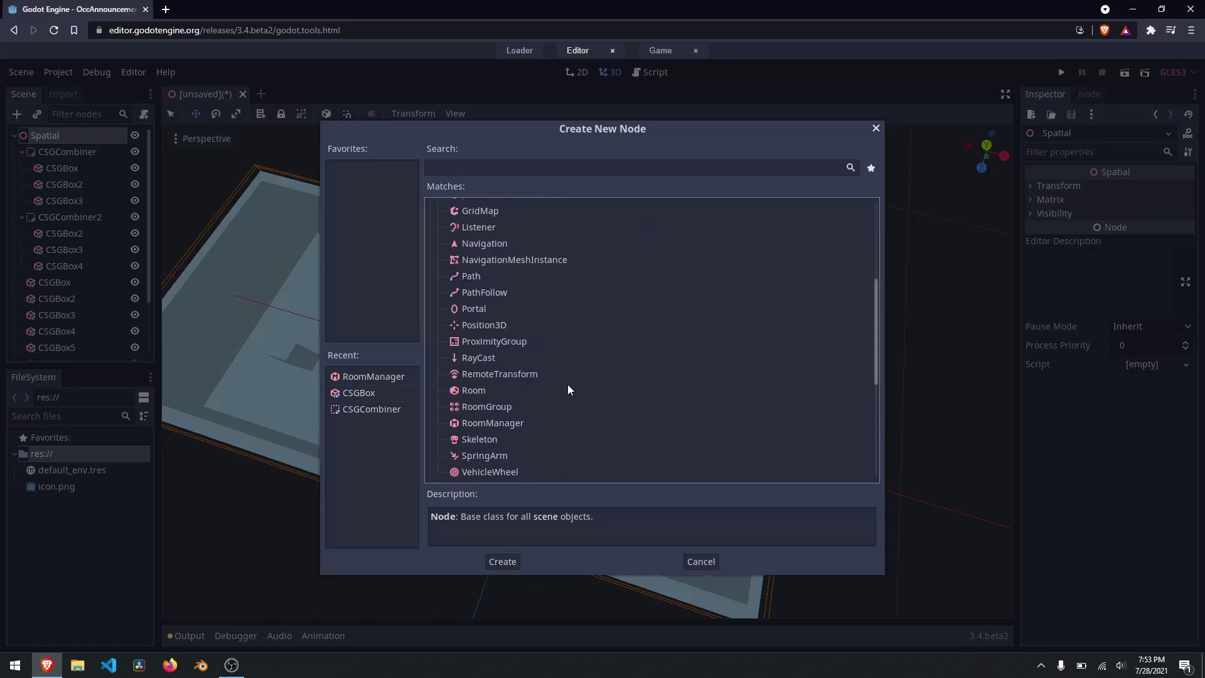
scroll(567, 384, up, 4)
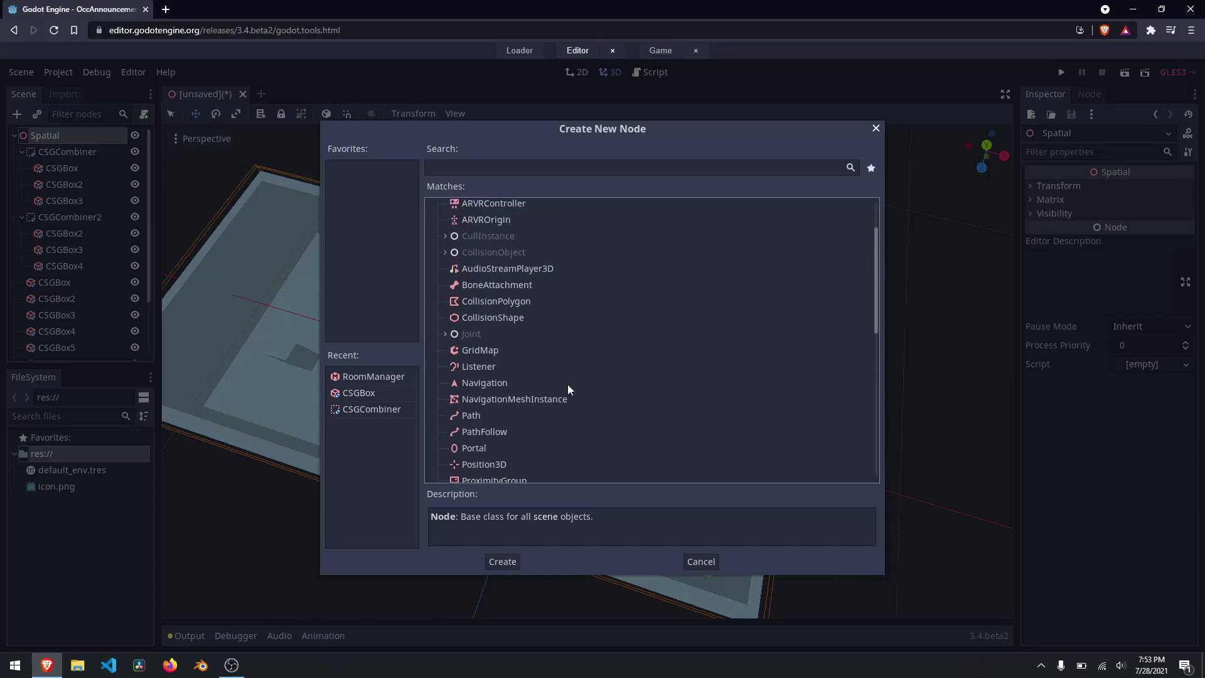
scroll(554, 377, up, 1)
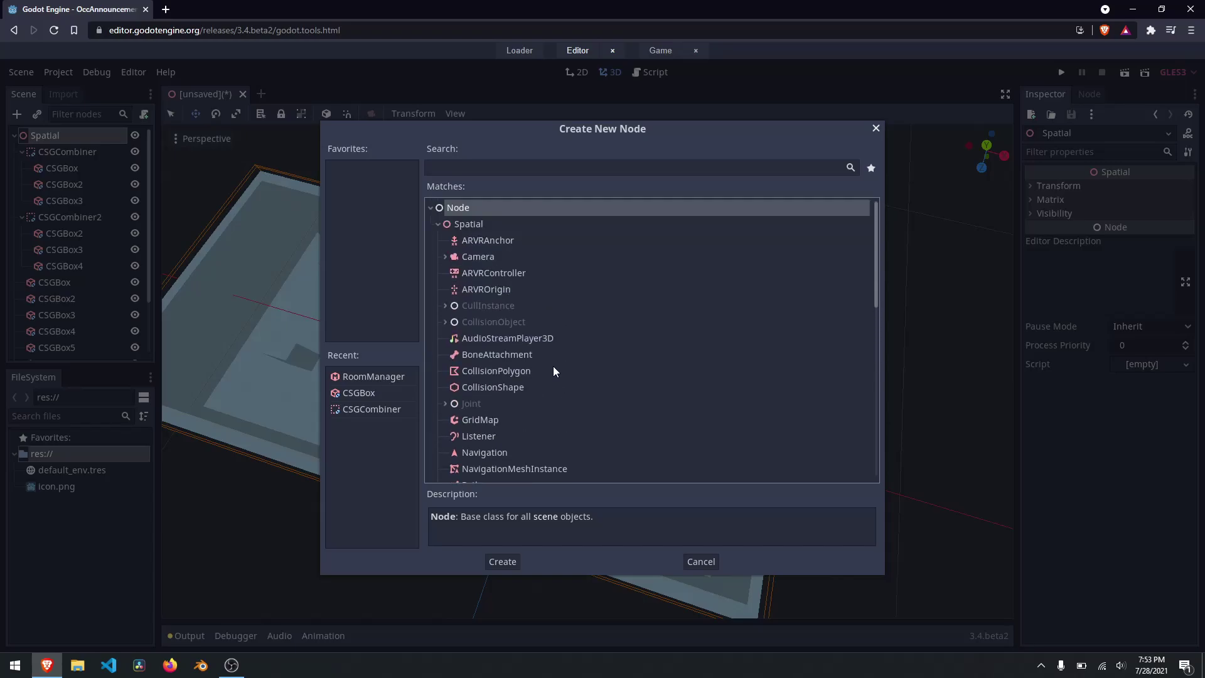
click(492, 229)
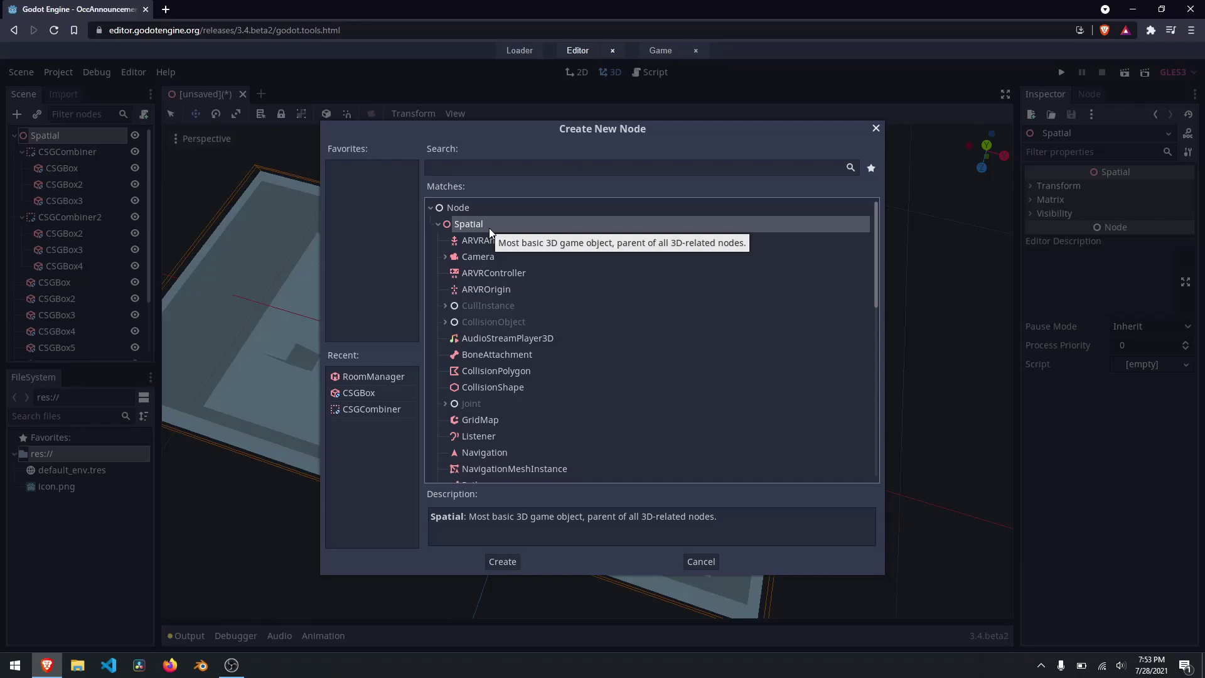
double_click(488, 227)
scroll(67, 280, down, 3)
click(97, 329)
click(77, 344)
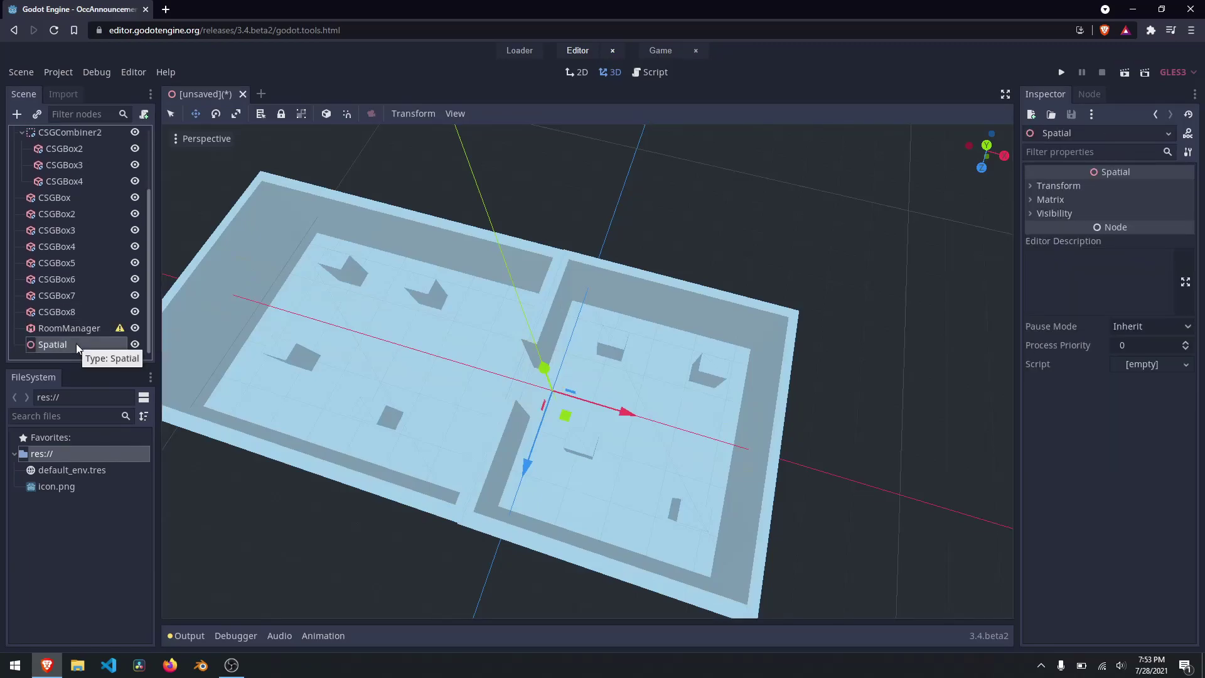
scroll(39, 231, up, 4)
right_click(50, 138)
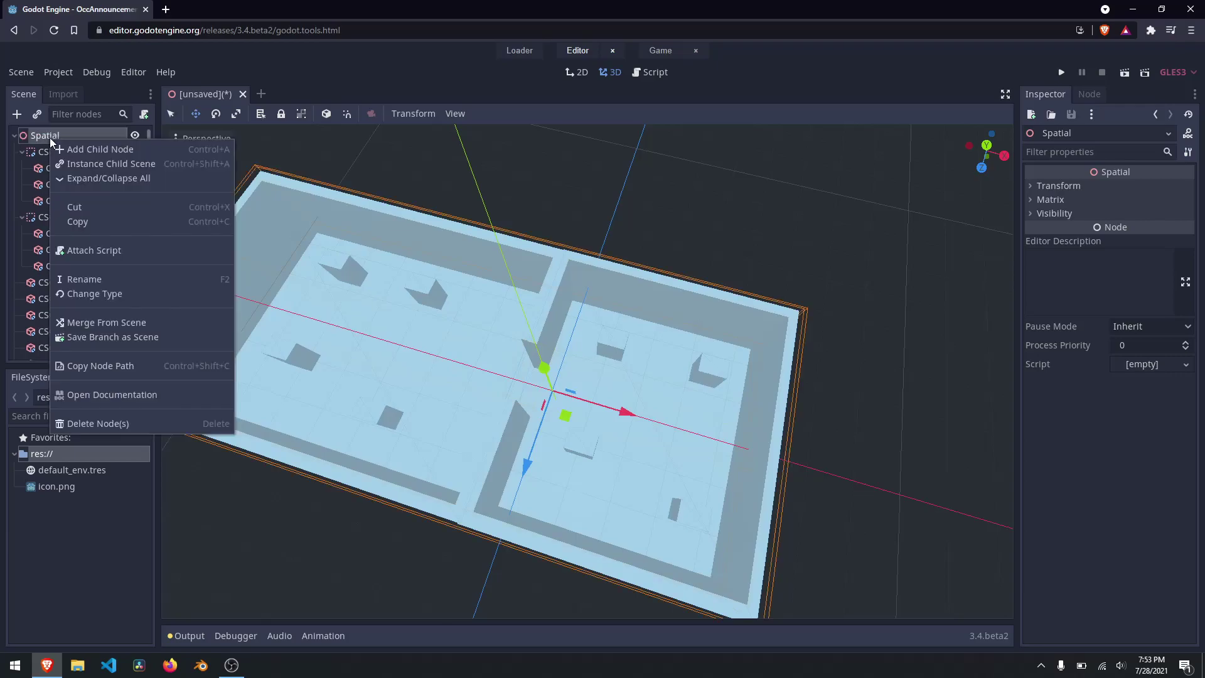
key(Escape)
Add a Room node as a child of the nested Spatial node.
scroll(57, 283, down, 3)
click(54, 348)
right_click(54, 349)
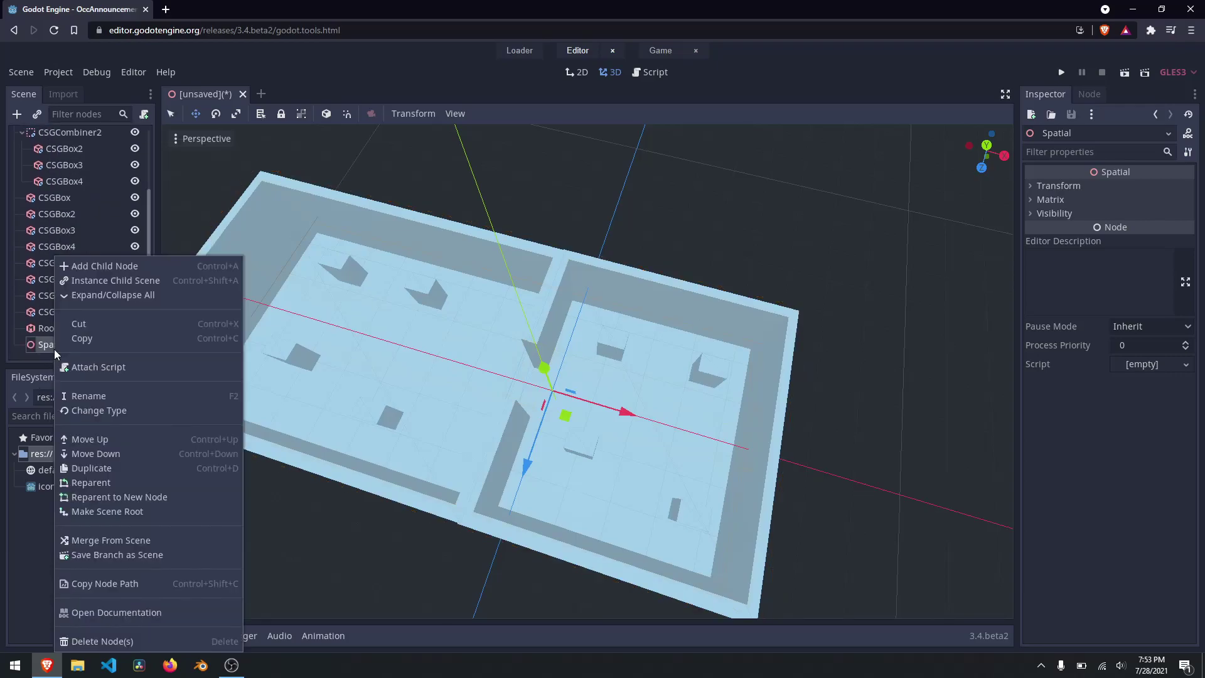
click(110, 270)
click(440, 226)
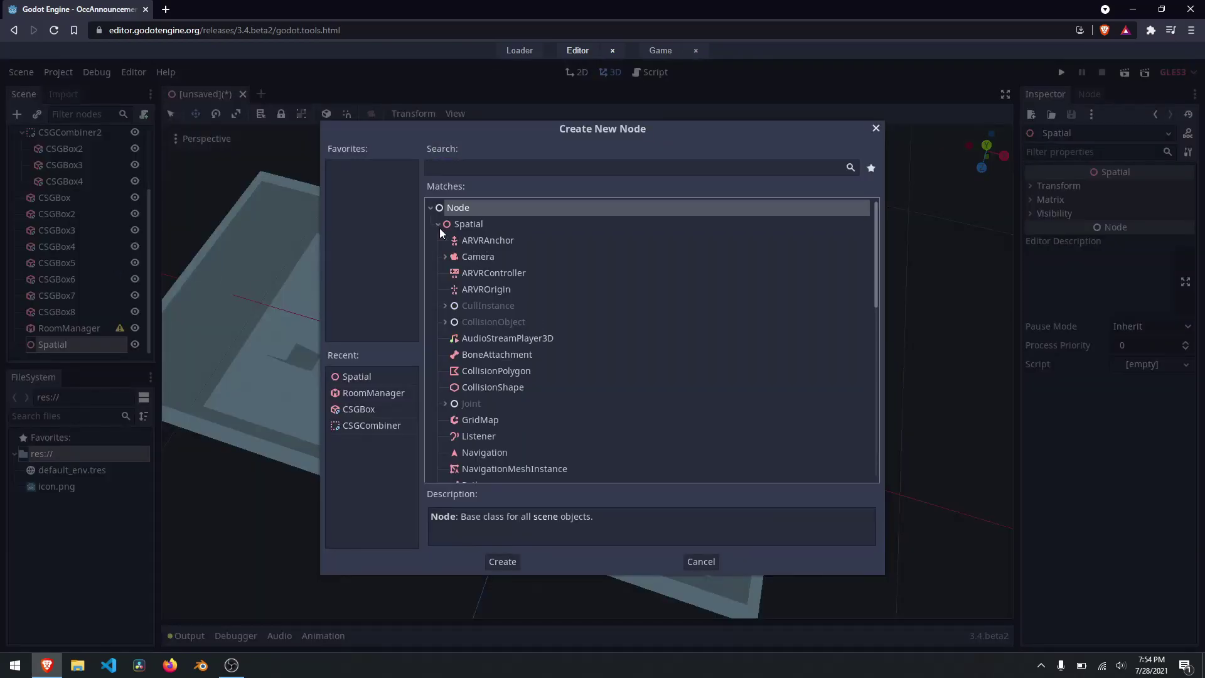
scroll(521, 412, down, 5)
scroll(517, 414, down, 1)
click(483, 363)
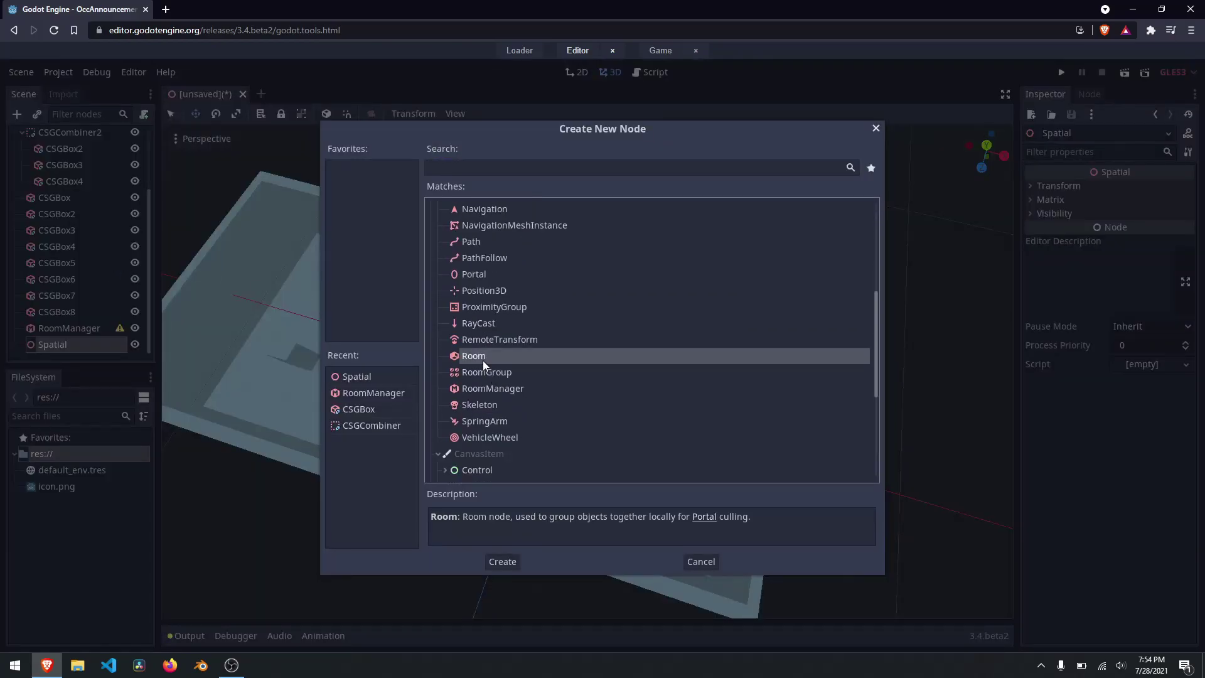
double_click(484, 356)
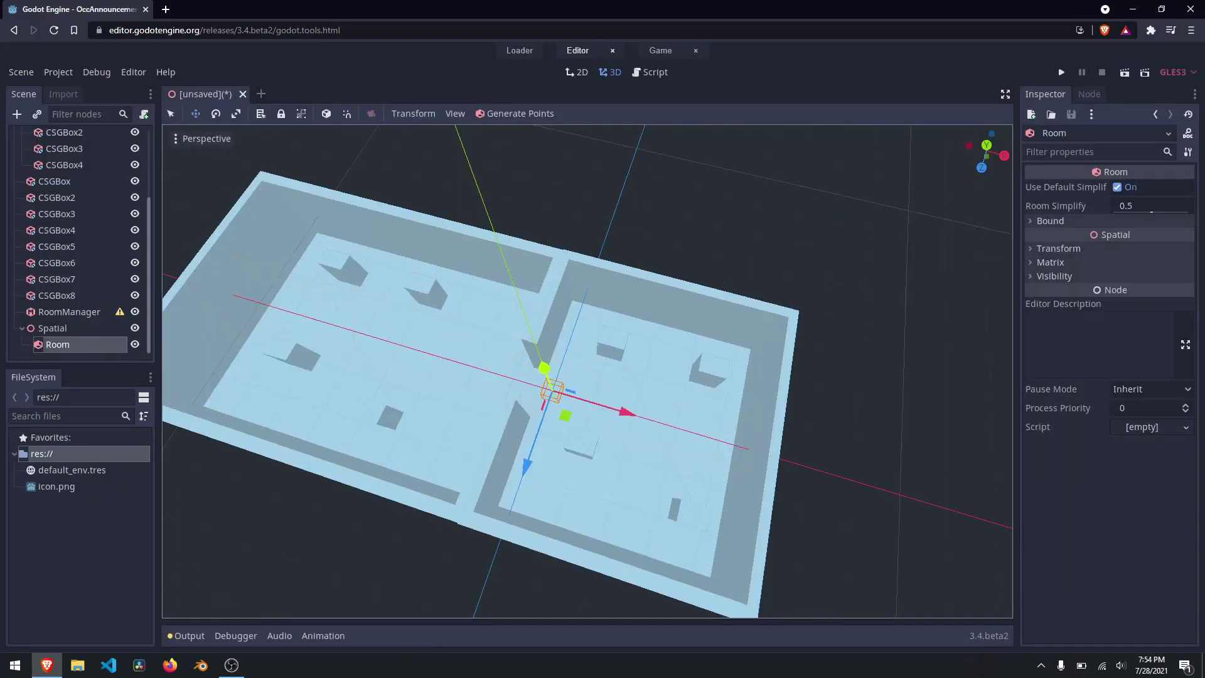
Reparent CSGCombiner, which holds the first room's walls, to the Room node.
right_click(545, 376)
key(w)
key(a)
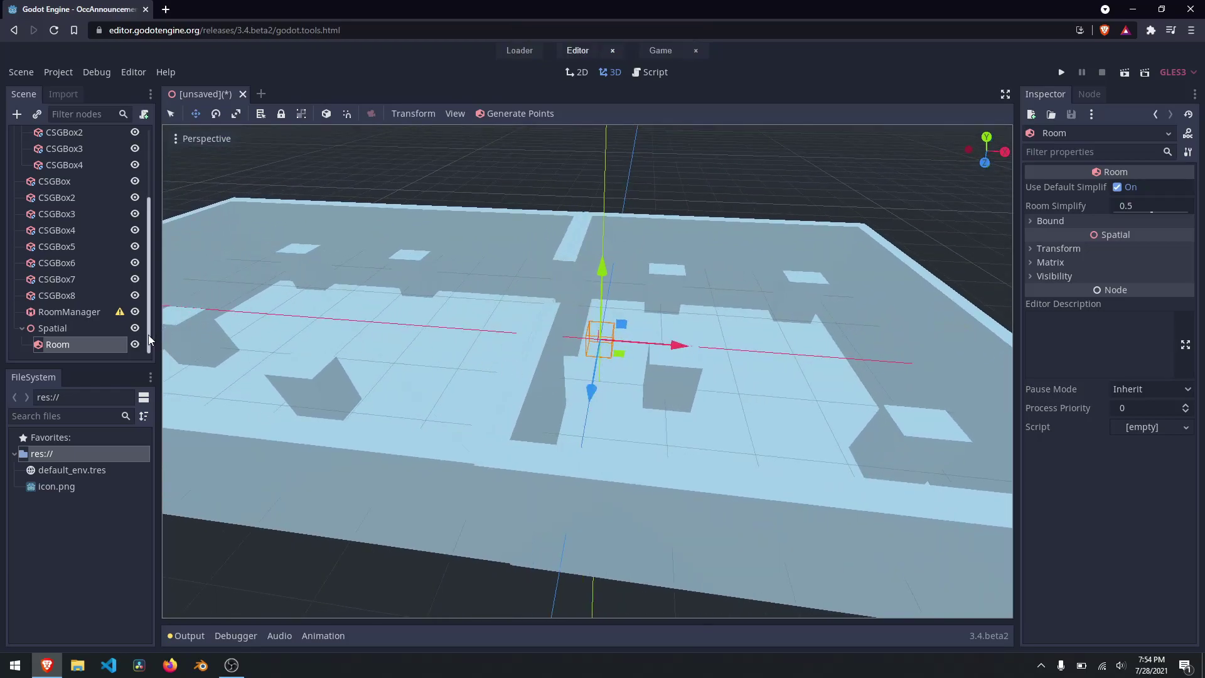
right_click(521, 322)
key(w)
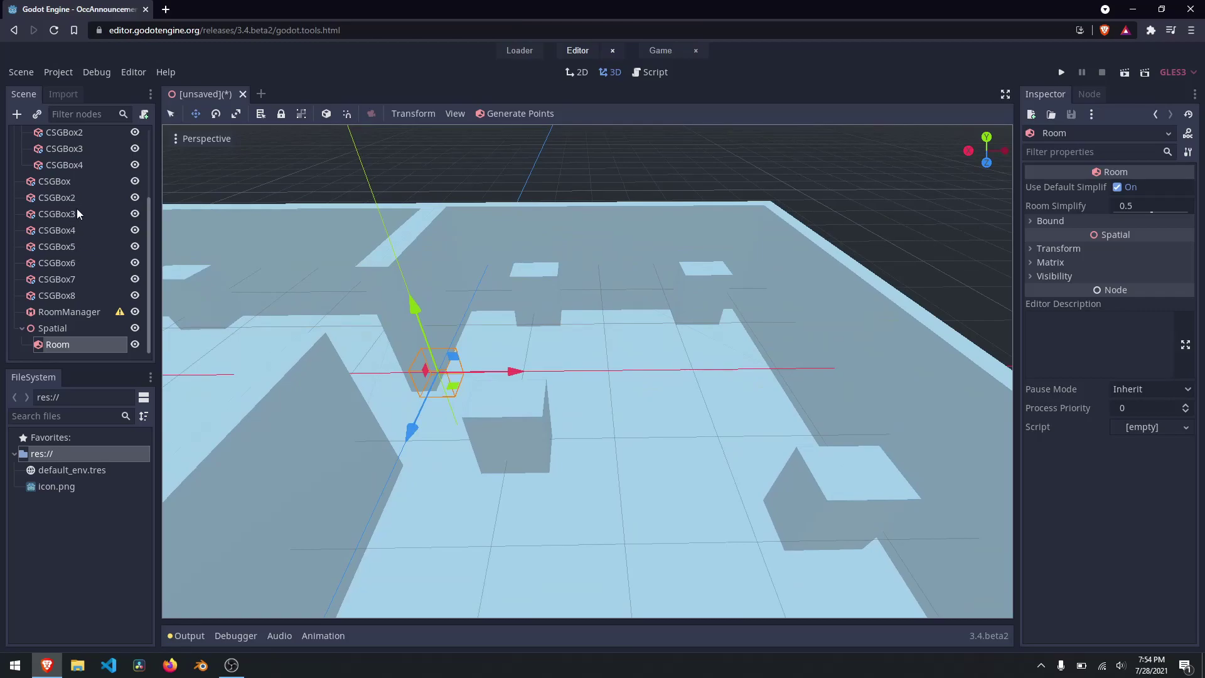
scroll(80, 217, up, 4)
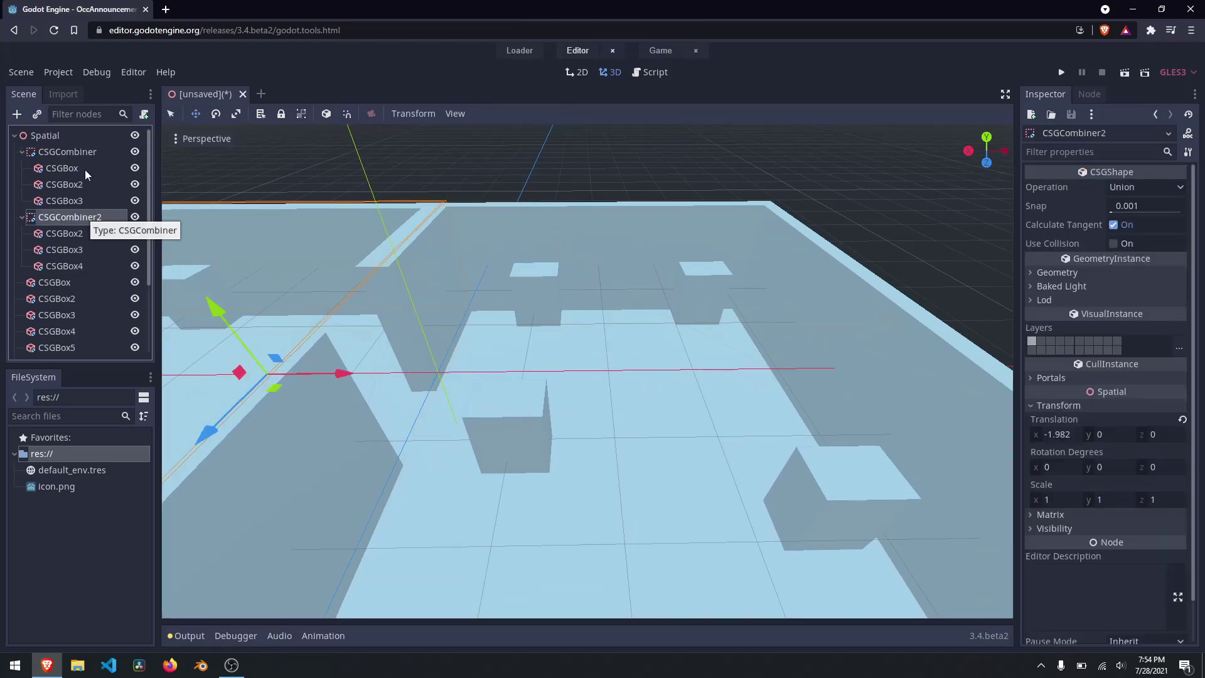
click(77, 154)
drag(75, 153, 67, 345)
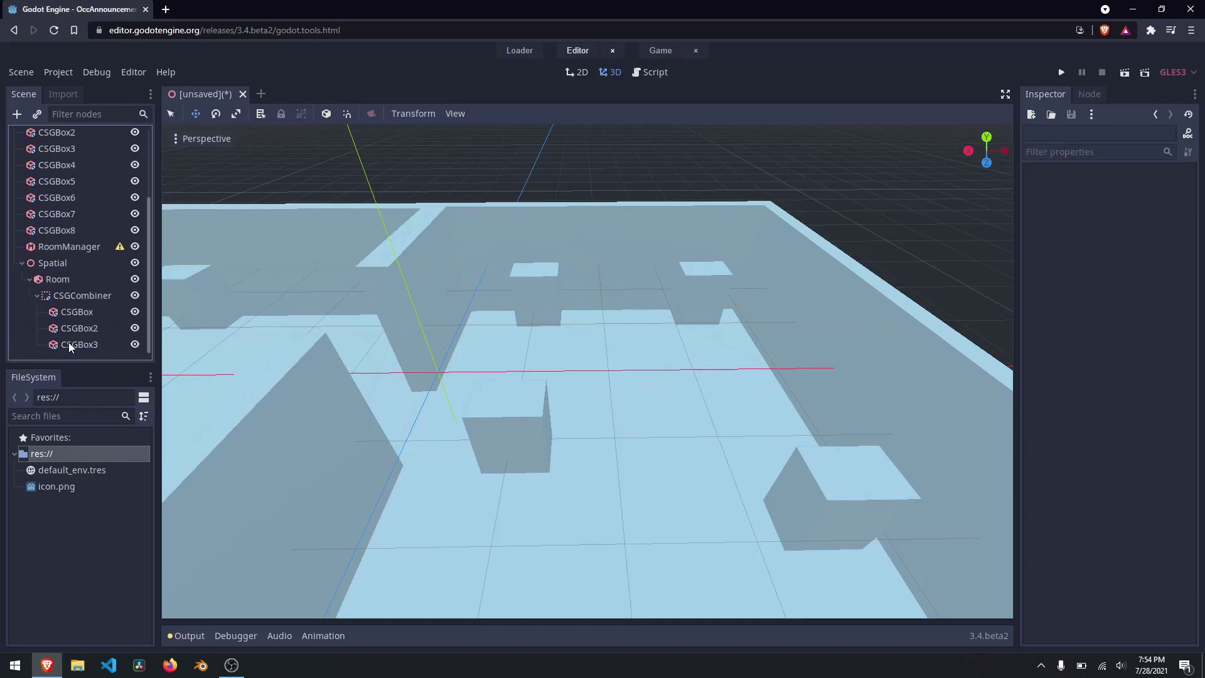
Select the Room node and examine its extents around the first room from outside and above.
click(61, 280)
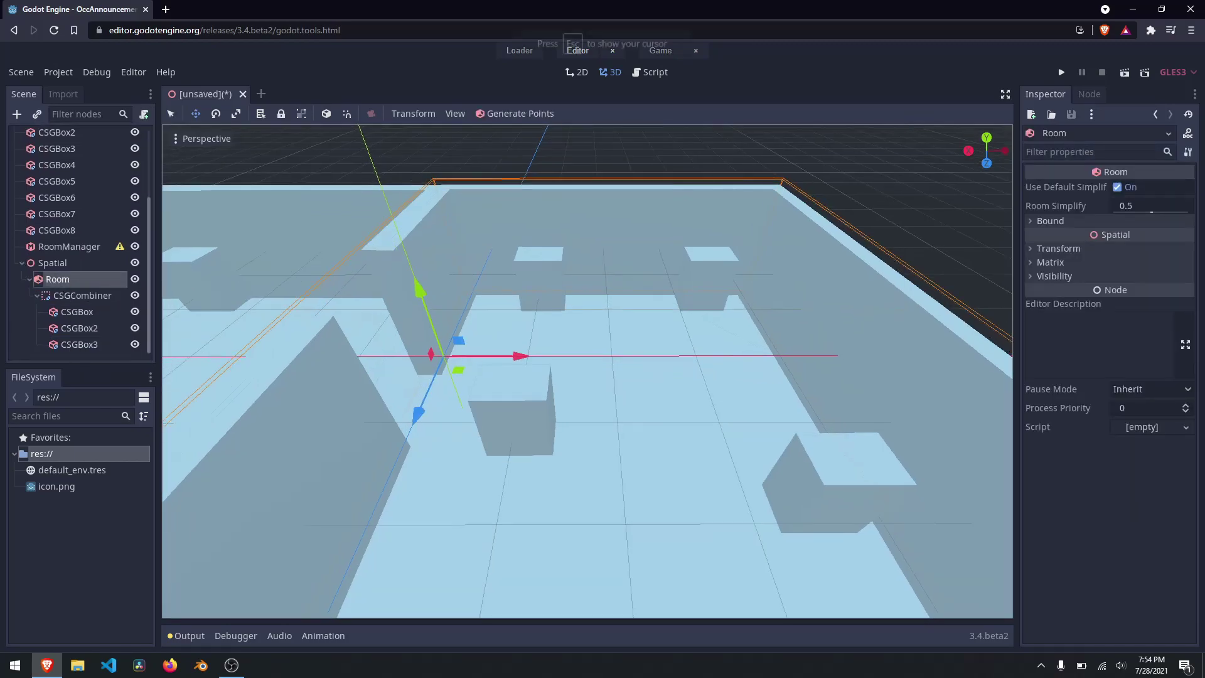
key(d)
key(q)
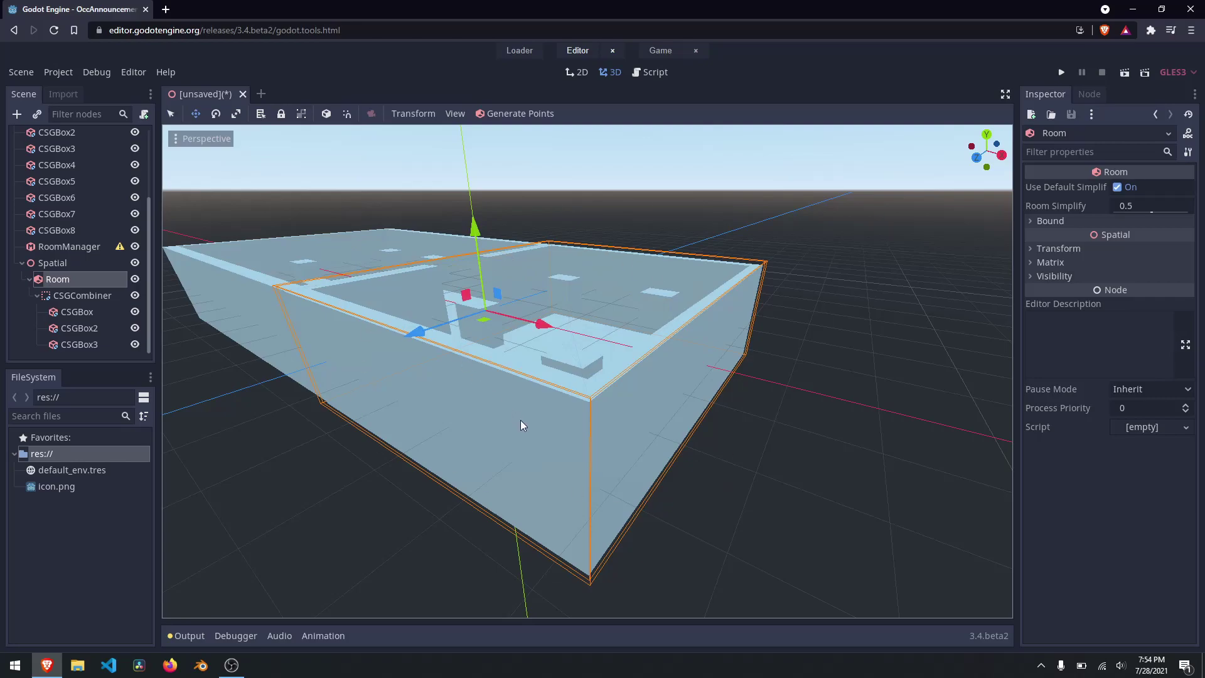
key(a)
key(w)
key(e)
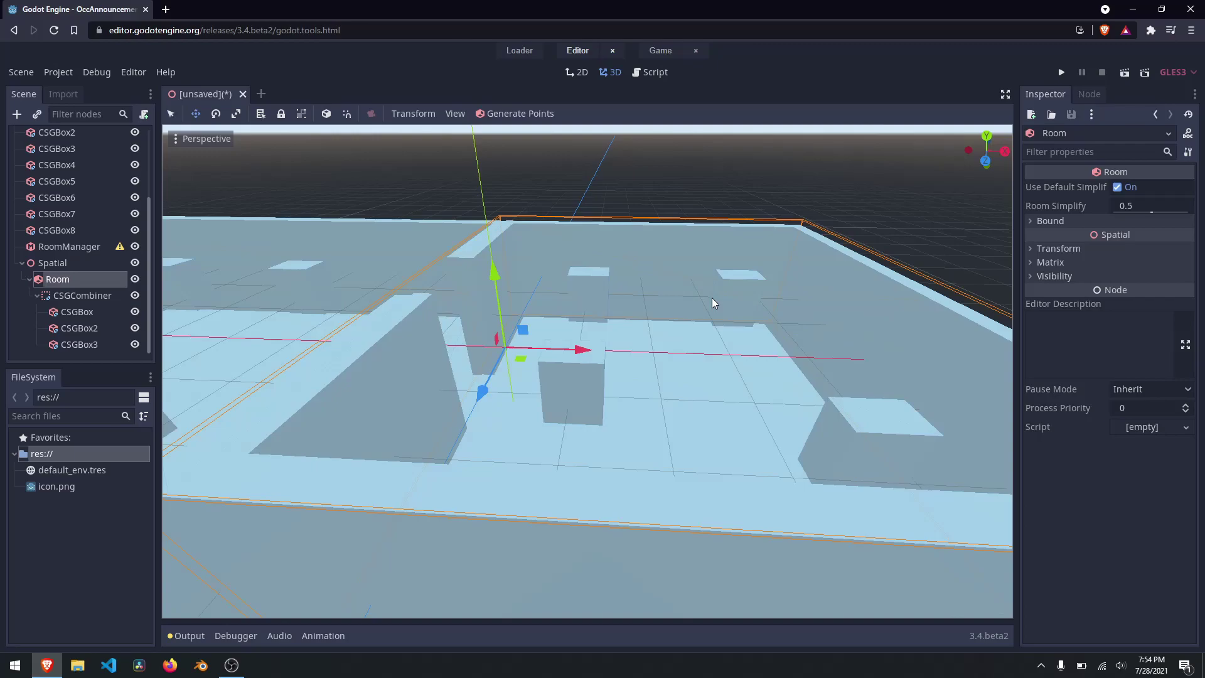
Collapse the Room branch and add a second Room node under the nested Spatial node.
click(30, 279)
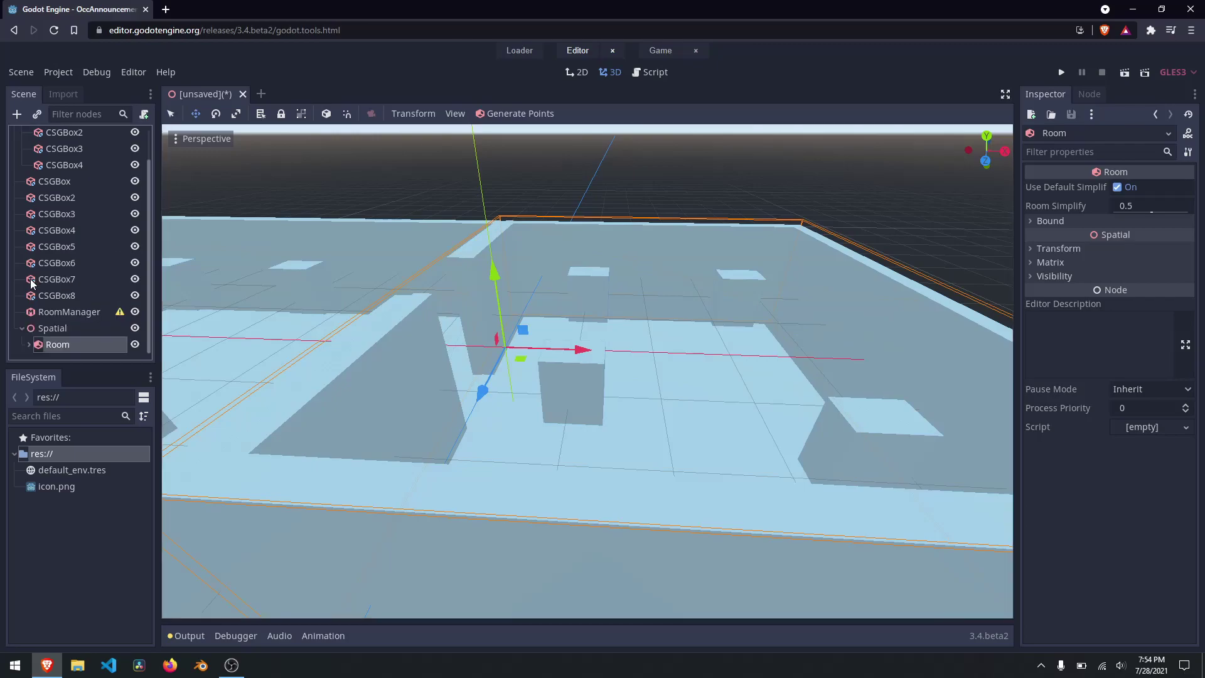
right_click(50, 327)
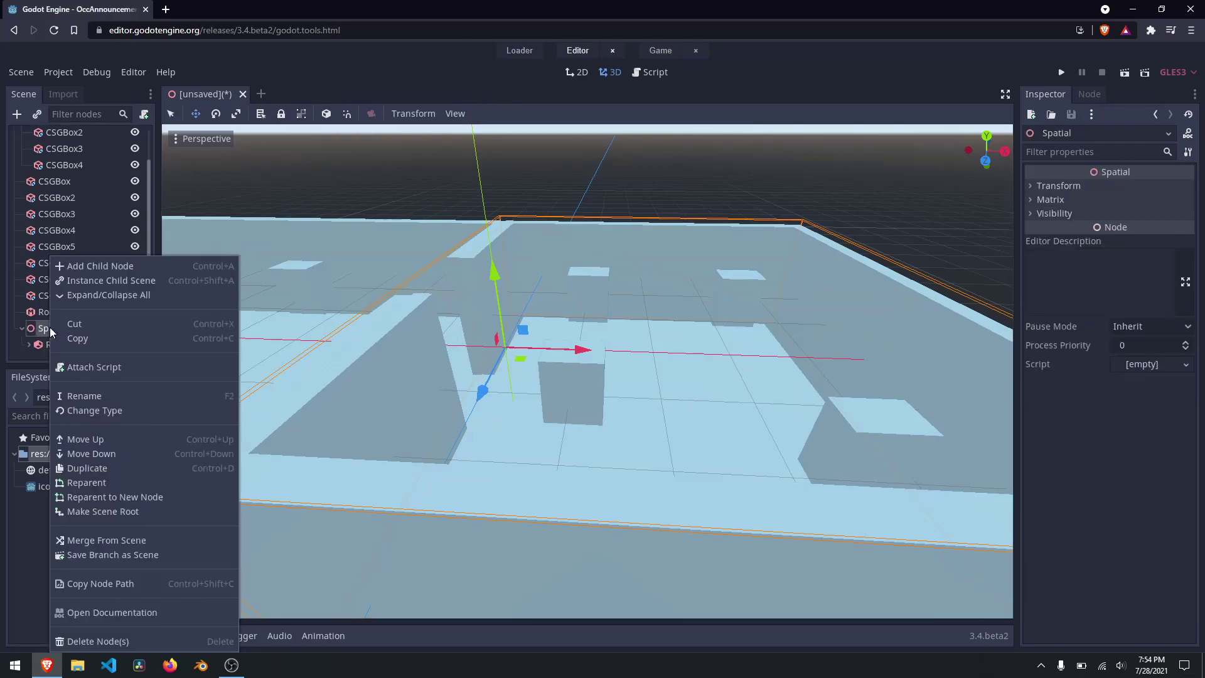
click(84, 266)
text(room)
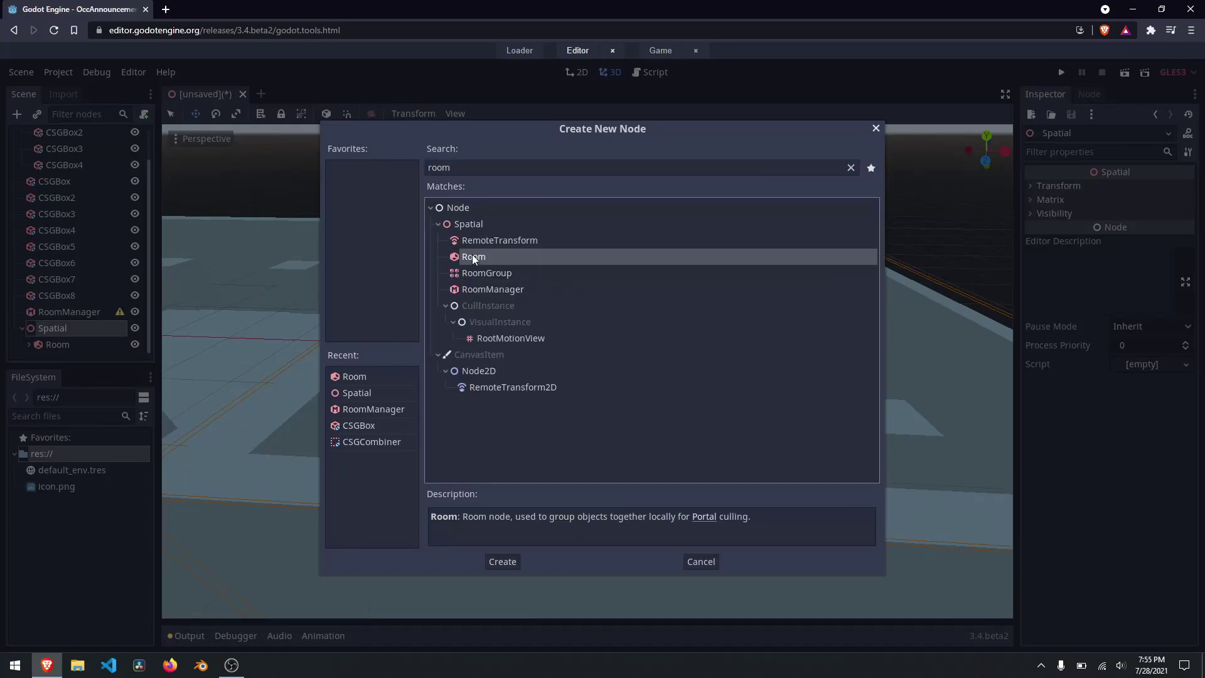
double_click(472, 255)
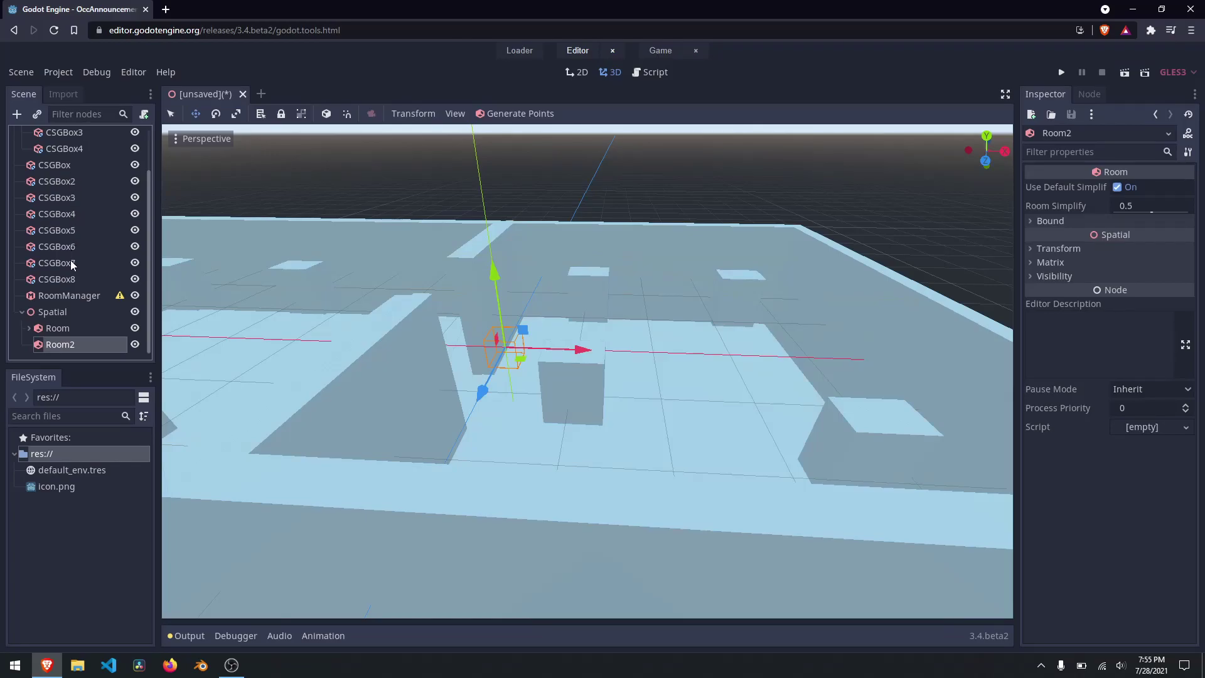
Reparent CSGCombiner2 to the second Room node and collapse that node's branch.
scroll(69, 264, up, 3)
drag(62, 154, 63, 347)
click(56, 279)
click(30, 279)
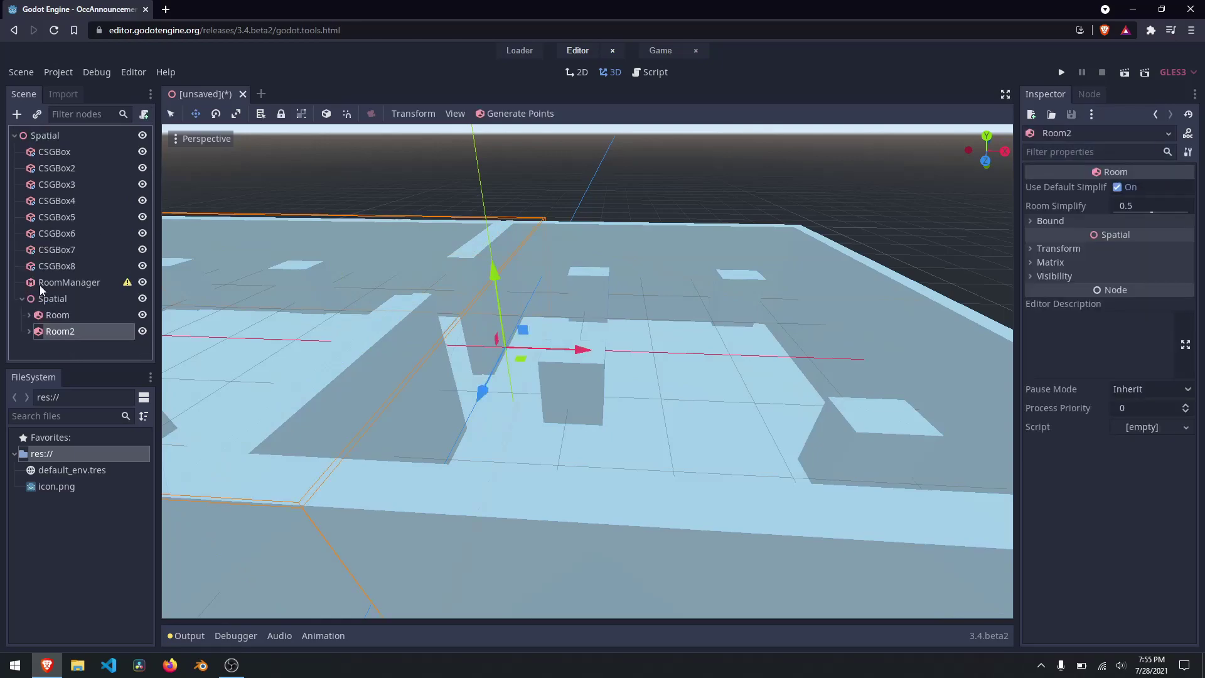
Assign the nested Spatial node that contains both rooms as the RoomManager's Roomlist.
click(74, 284)
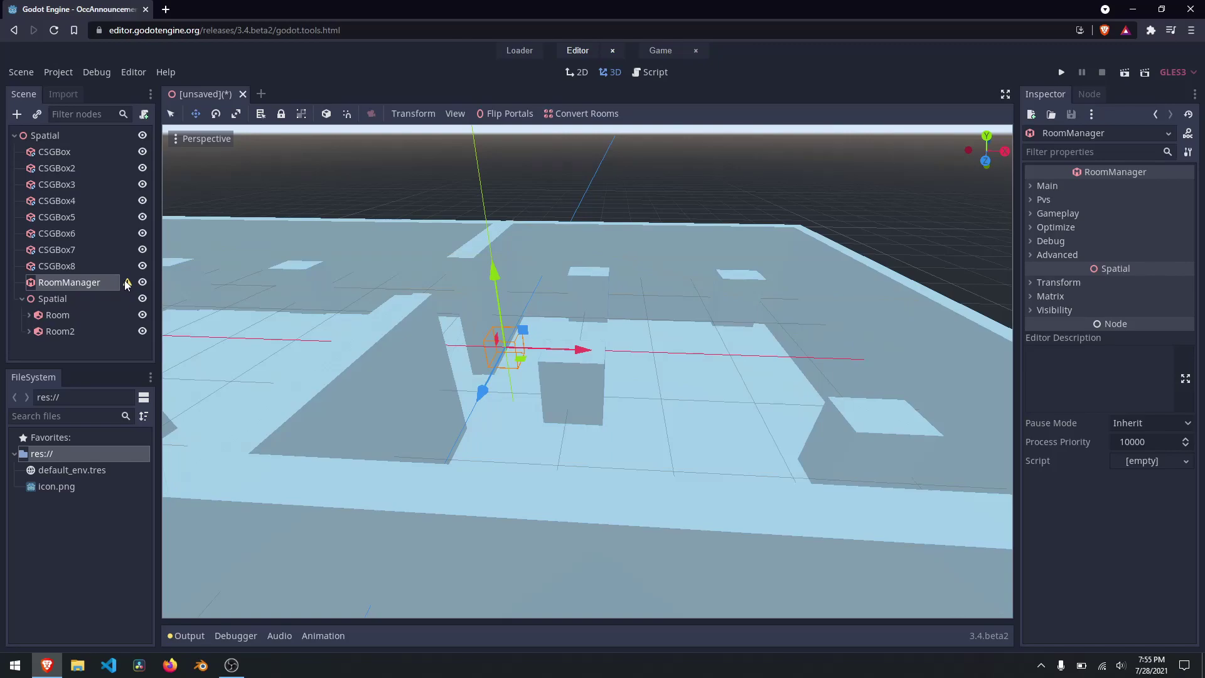
mouse_move(127, 286)
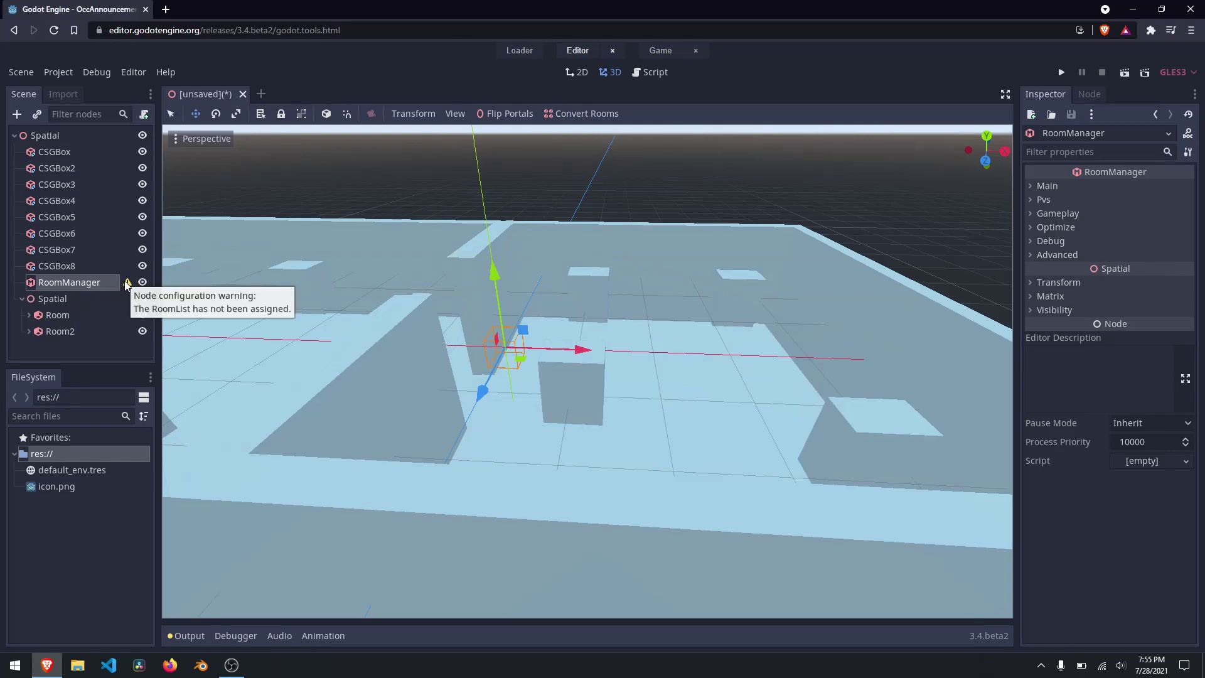
click(1042, 186)
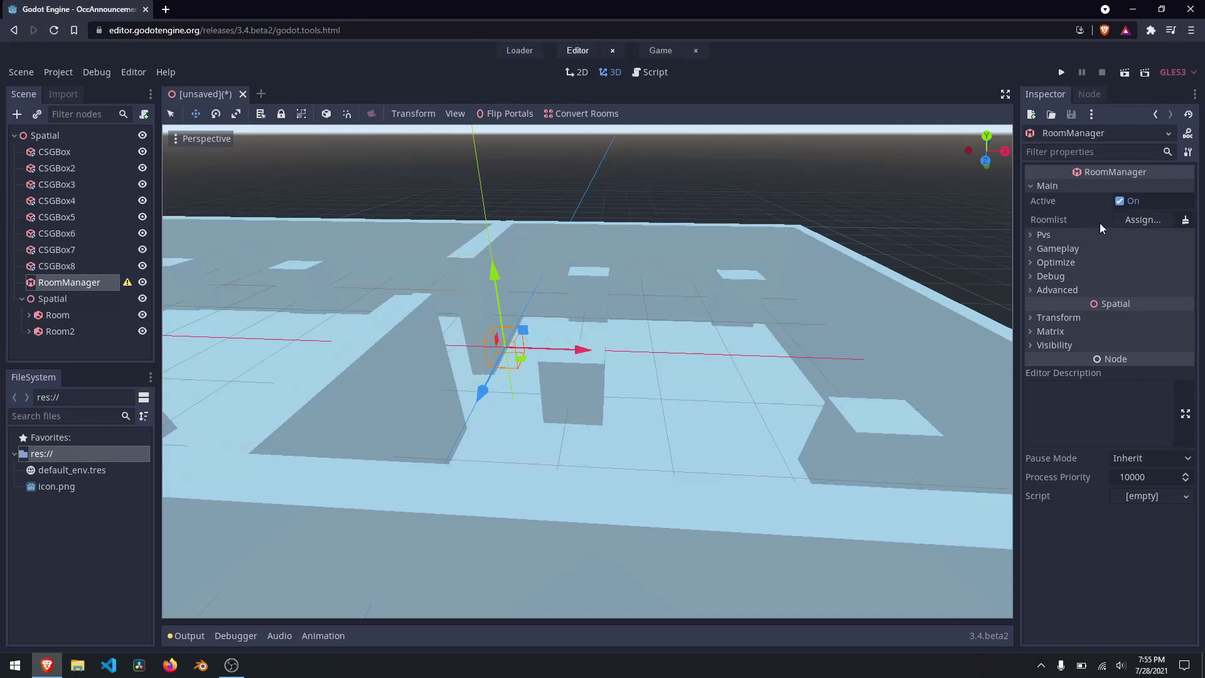
click(1140, 223)
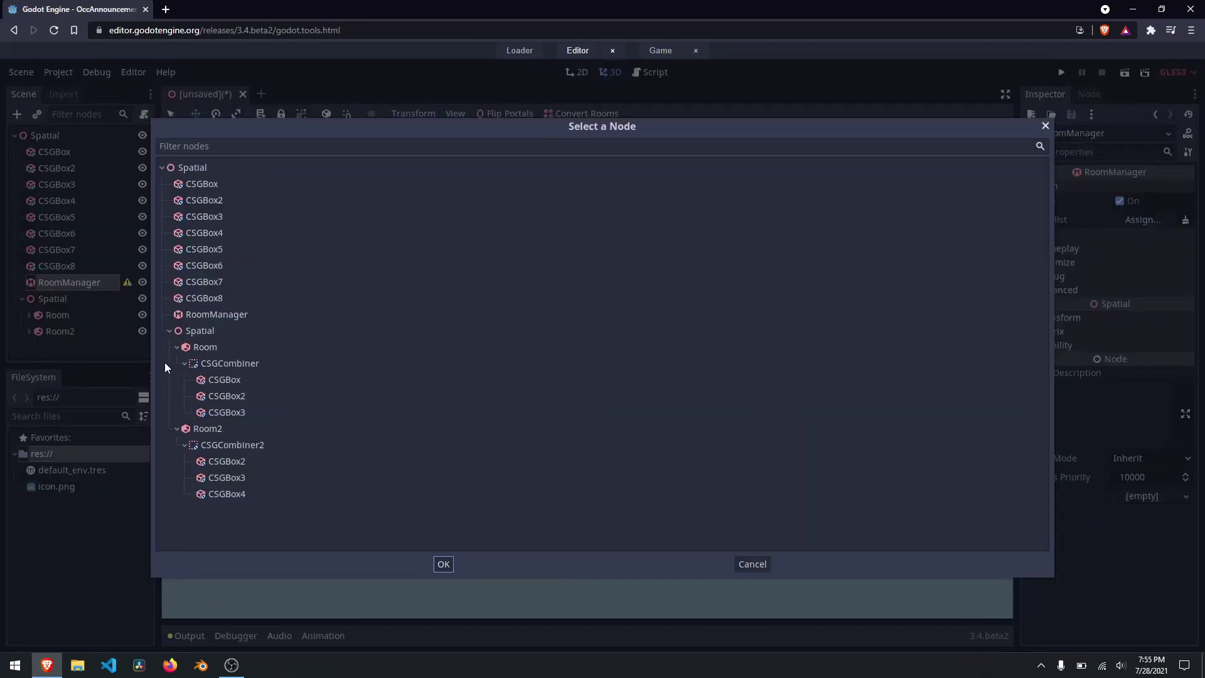
click(188, 336)
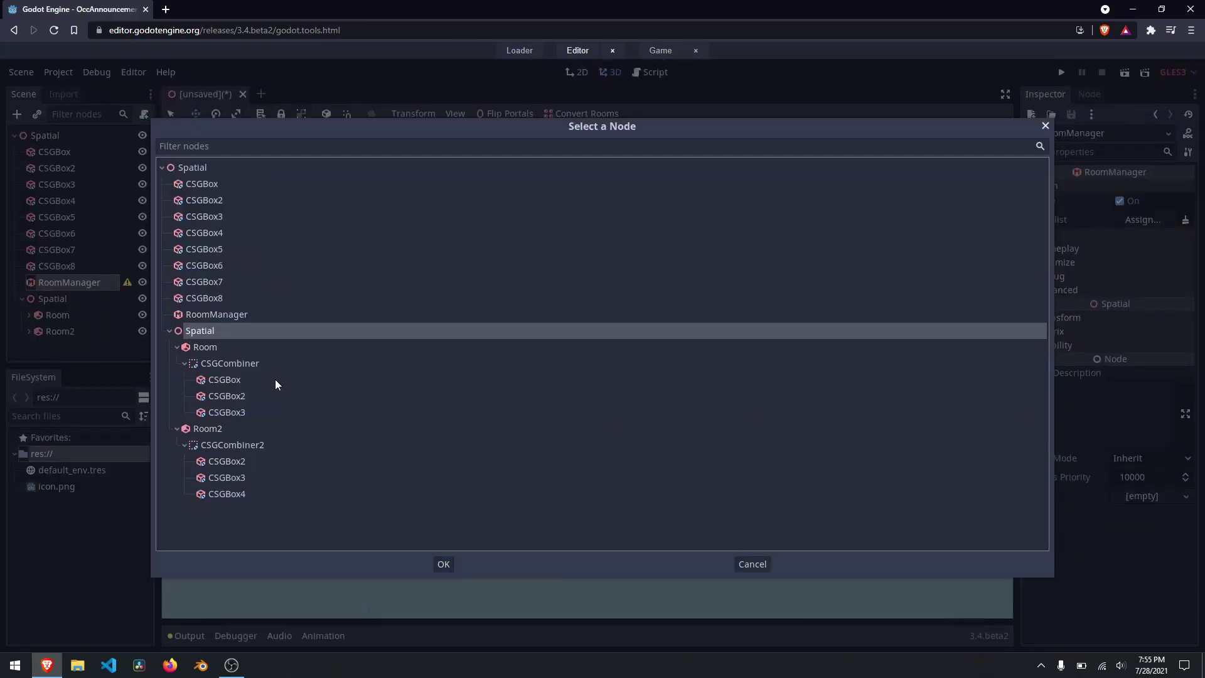
click(442, 563)
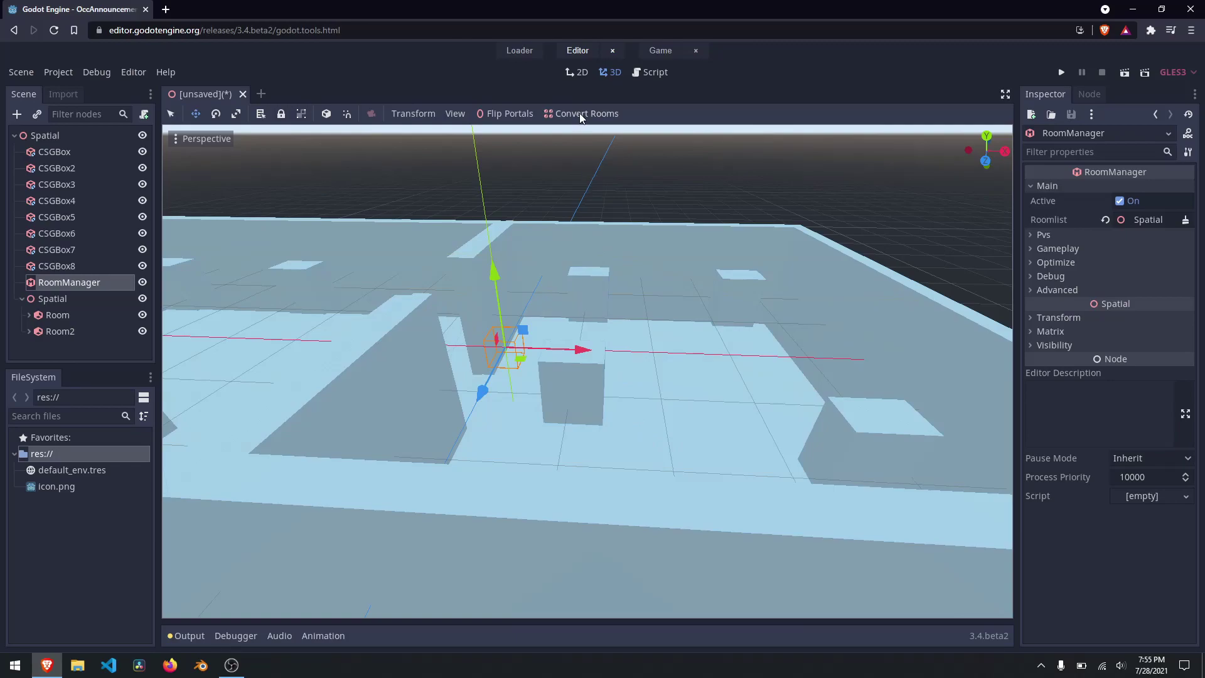
Run Convert Rooms on the RoomManager and select the first Room node to inspect its bounds.
click(579, 113)
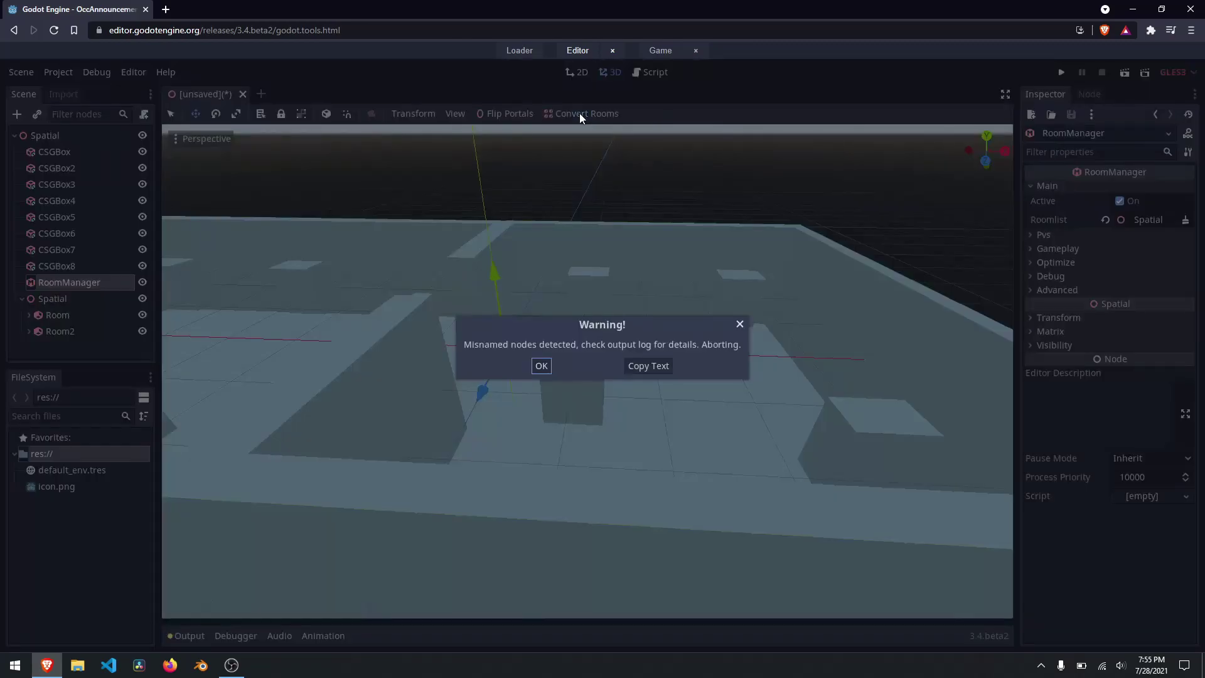
click(541, 370)
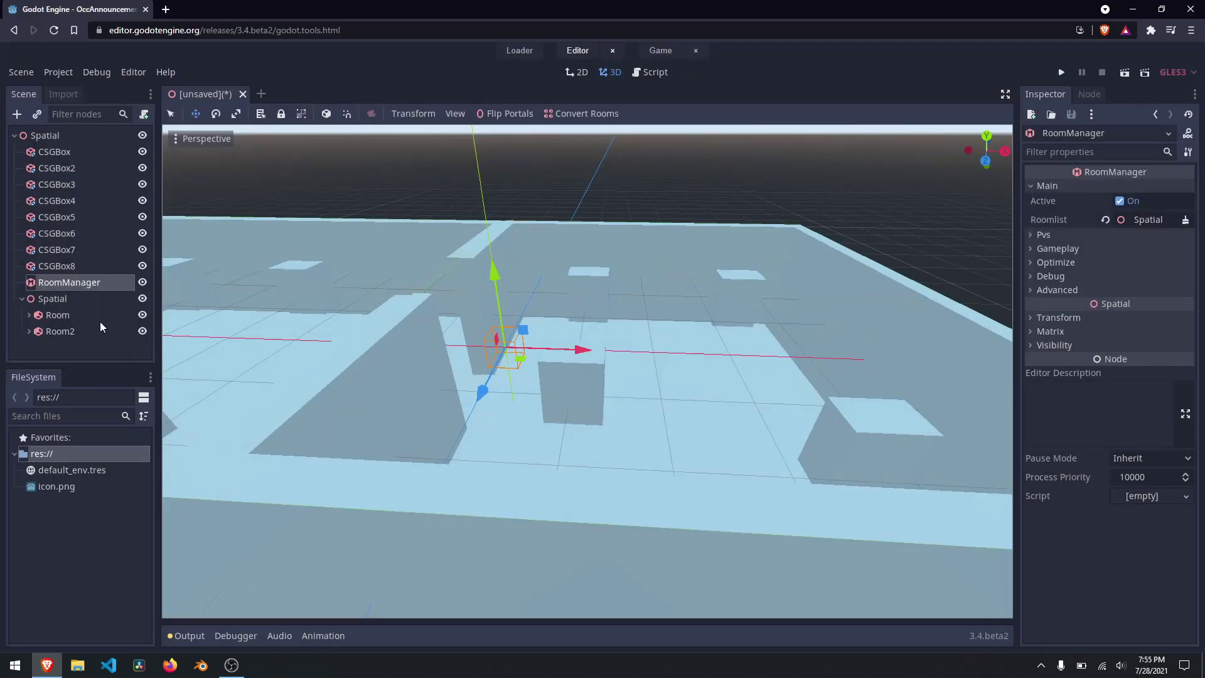
click(65, 314)
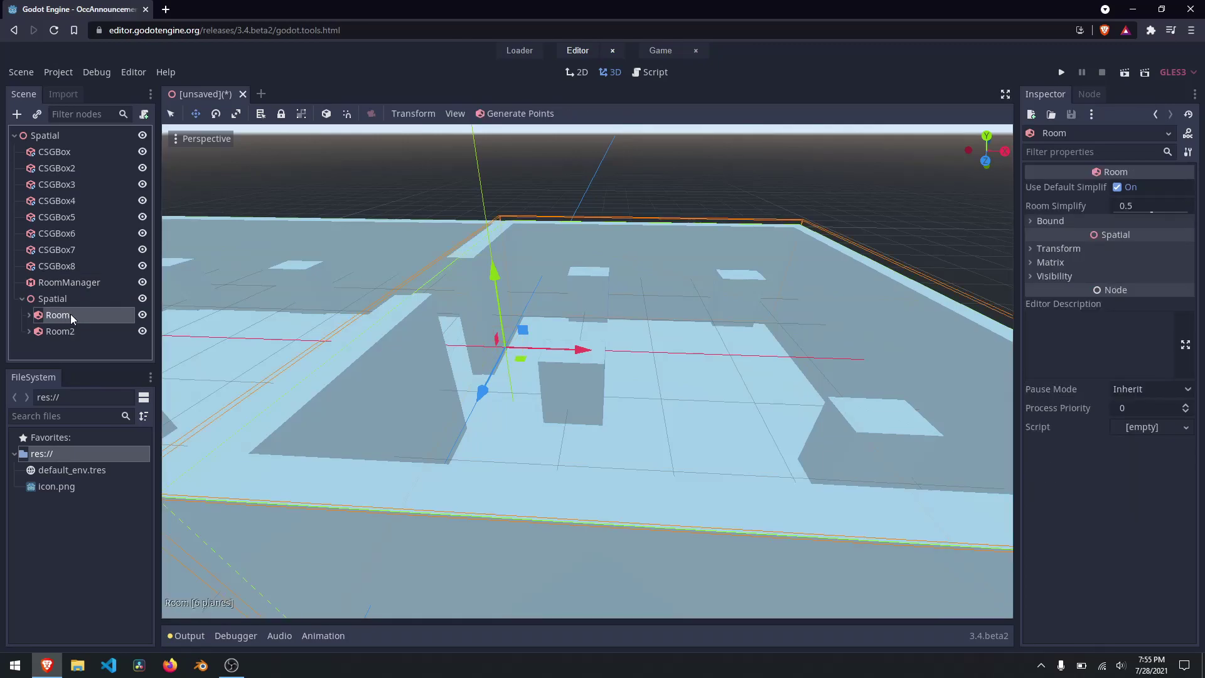
Rename the two room nodes under the nested Spatial node as Room_one and Room_two.
click(70, 314)
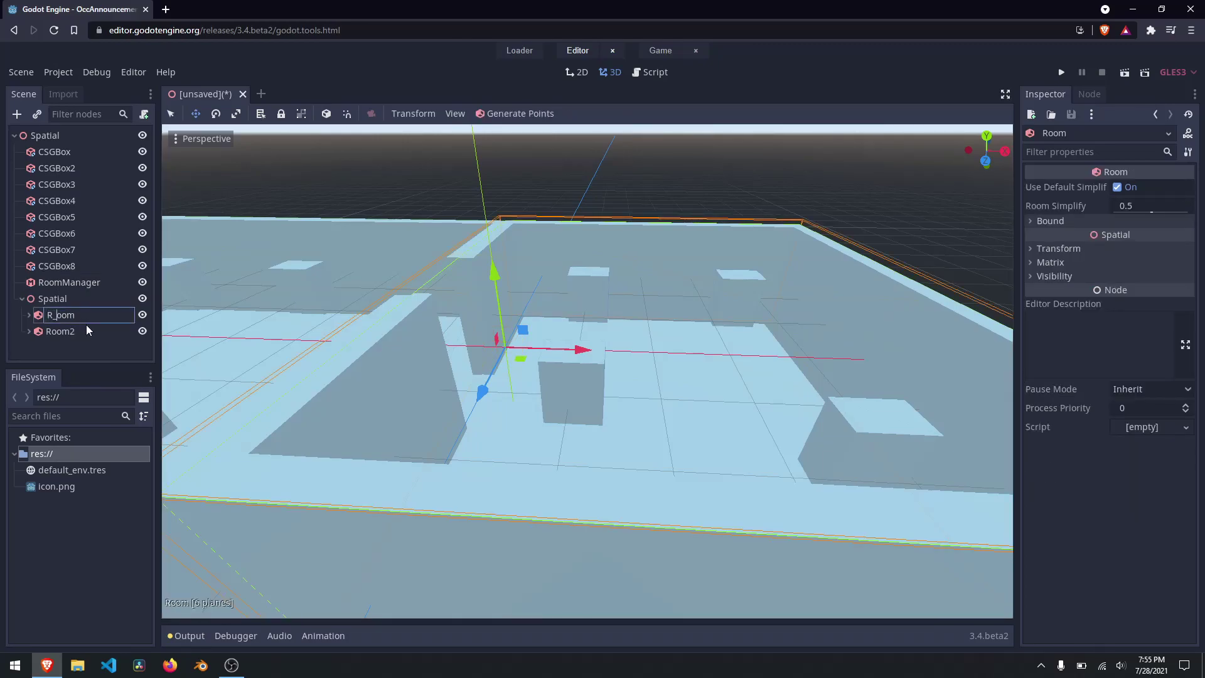
text(_one)
key(Return)
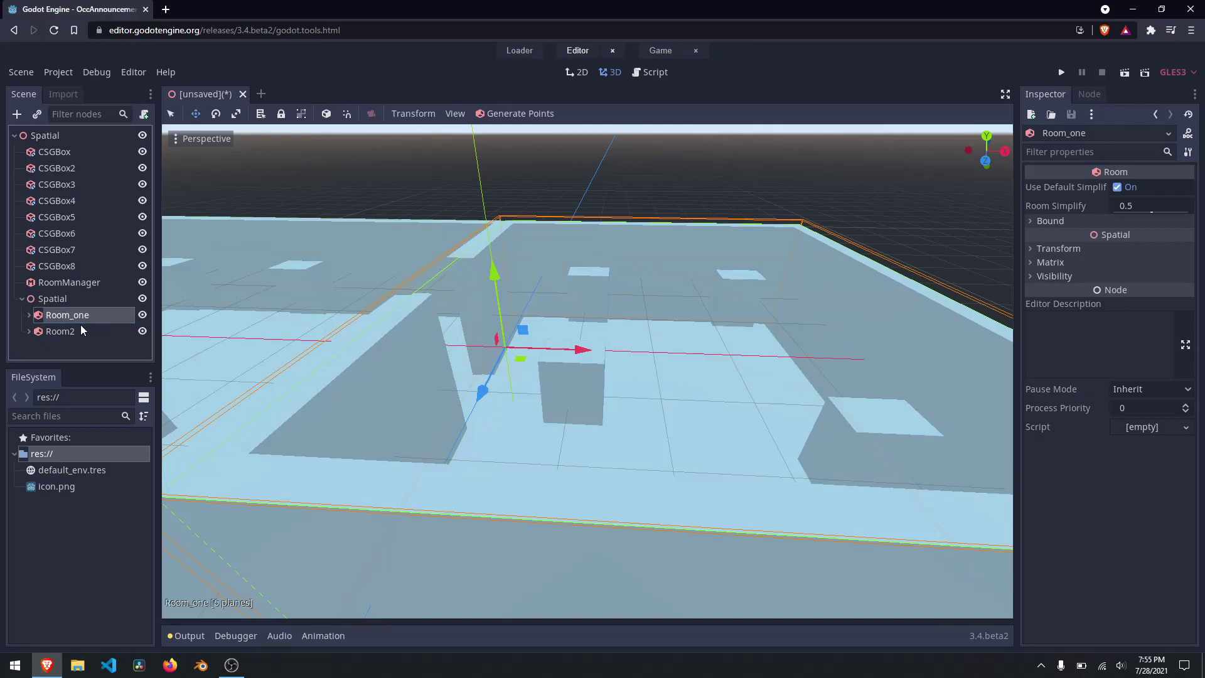
click(81, 329)
click(73, 333)
click(92, 332)
key(BackSpace)
text(_two)
key(Return)
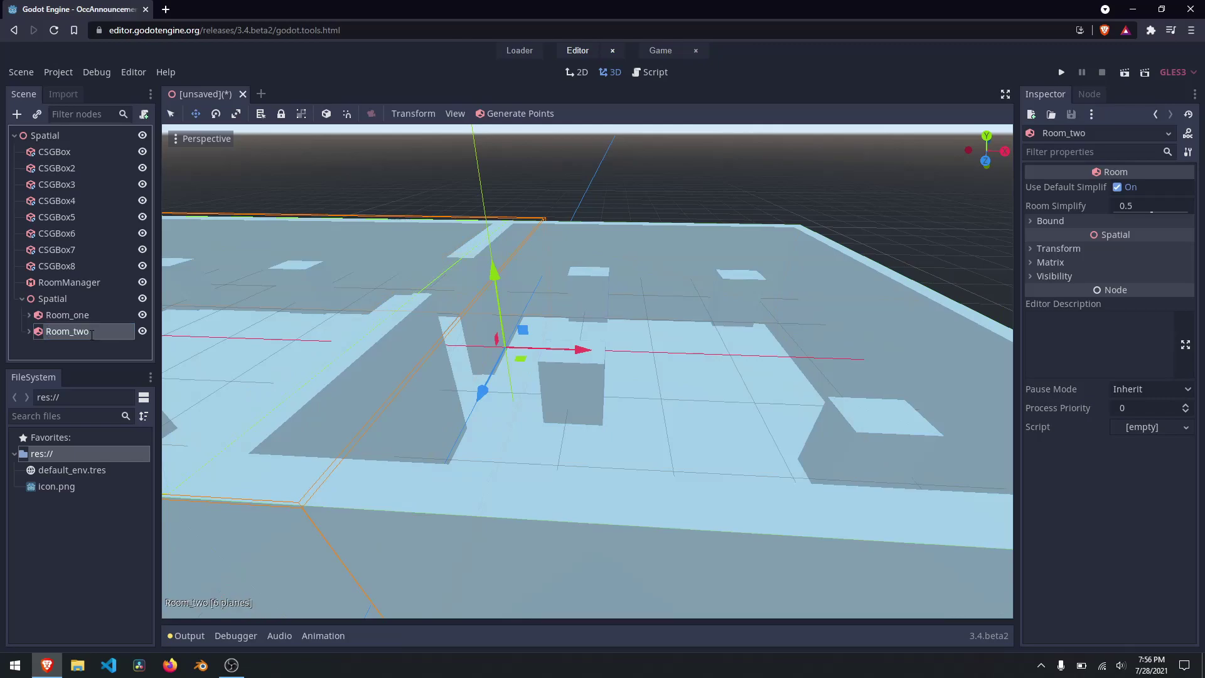
Run Convert Rooms on the RoomManager for the renamed rooms.
click(69, 282)
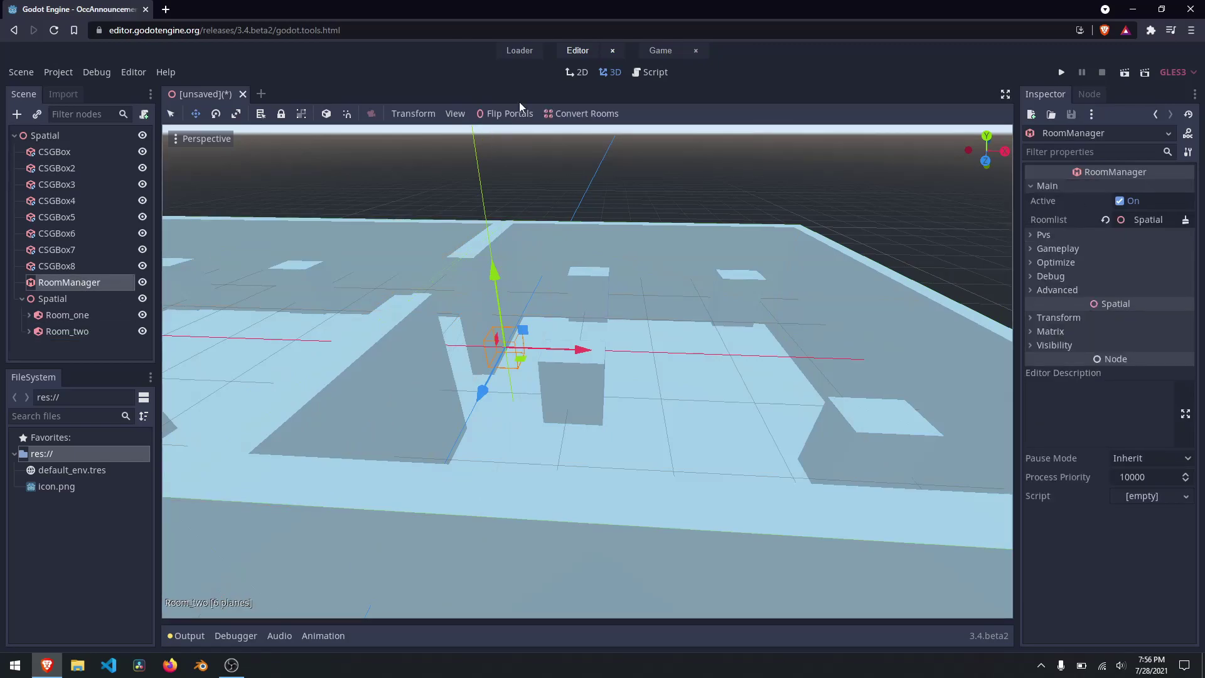
click(559, 113)
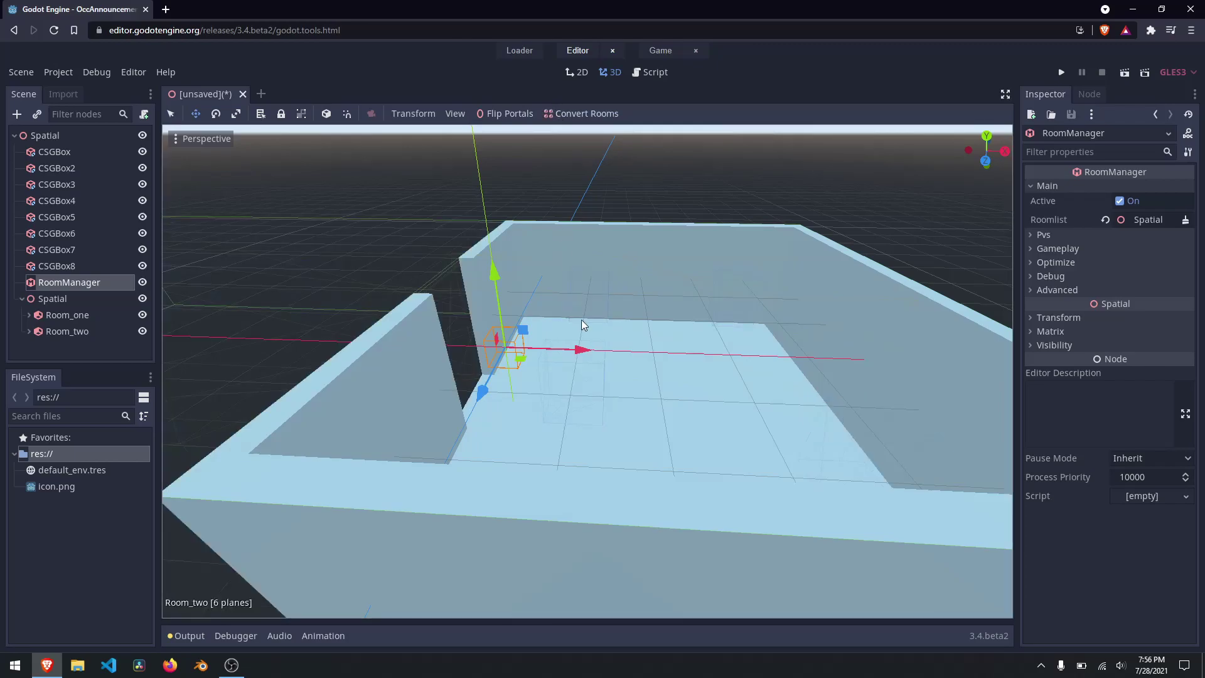
Fly the camera through the doorway and both rooms to examine which geometry is culled from each side.
right_click(605, 344)
key(w)
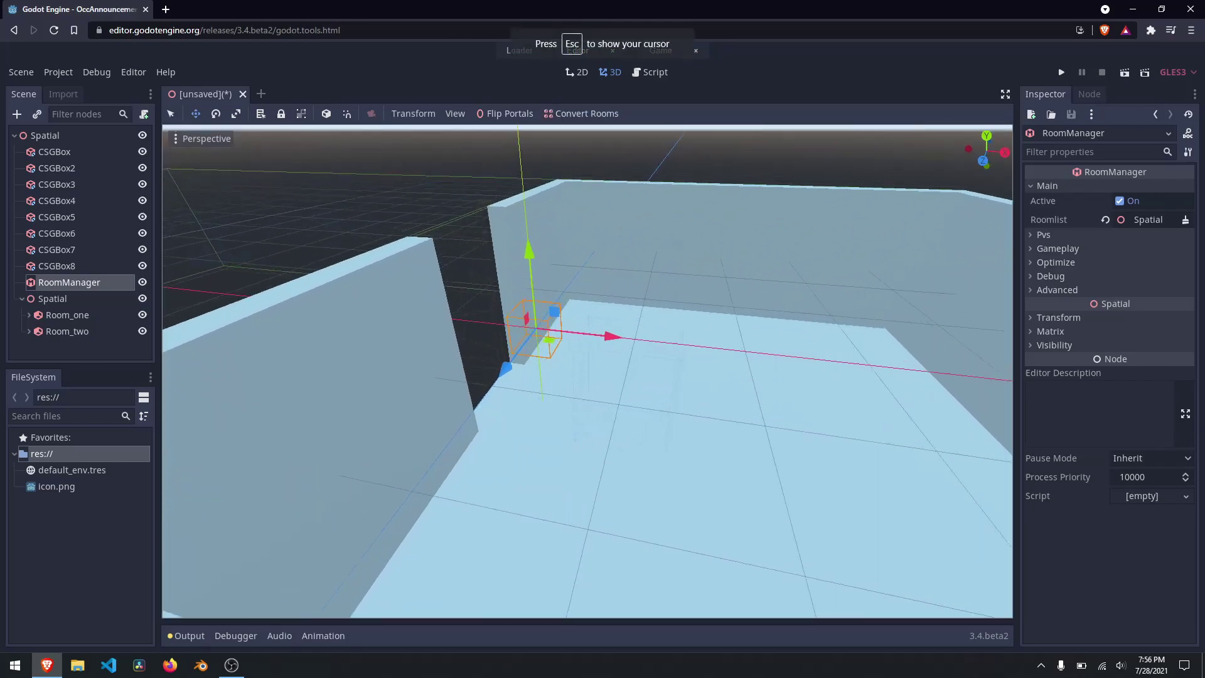
key(w)
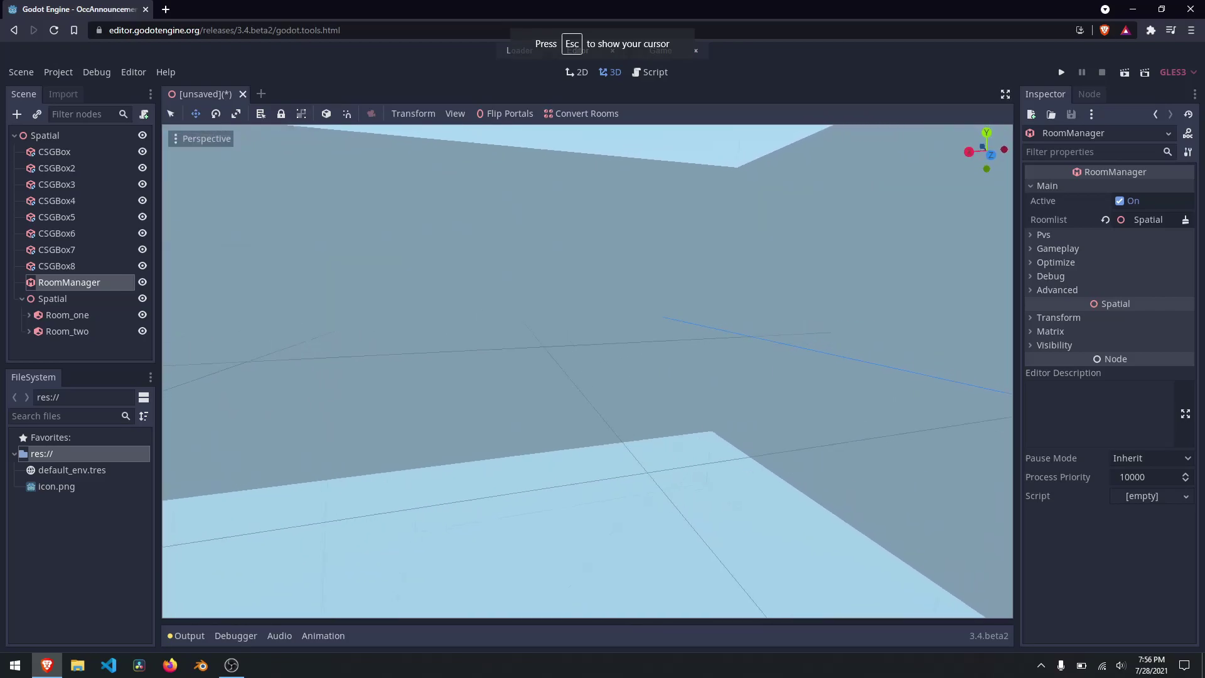
key(w)
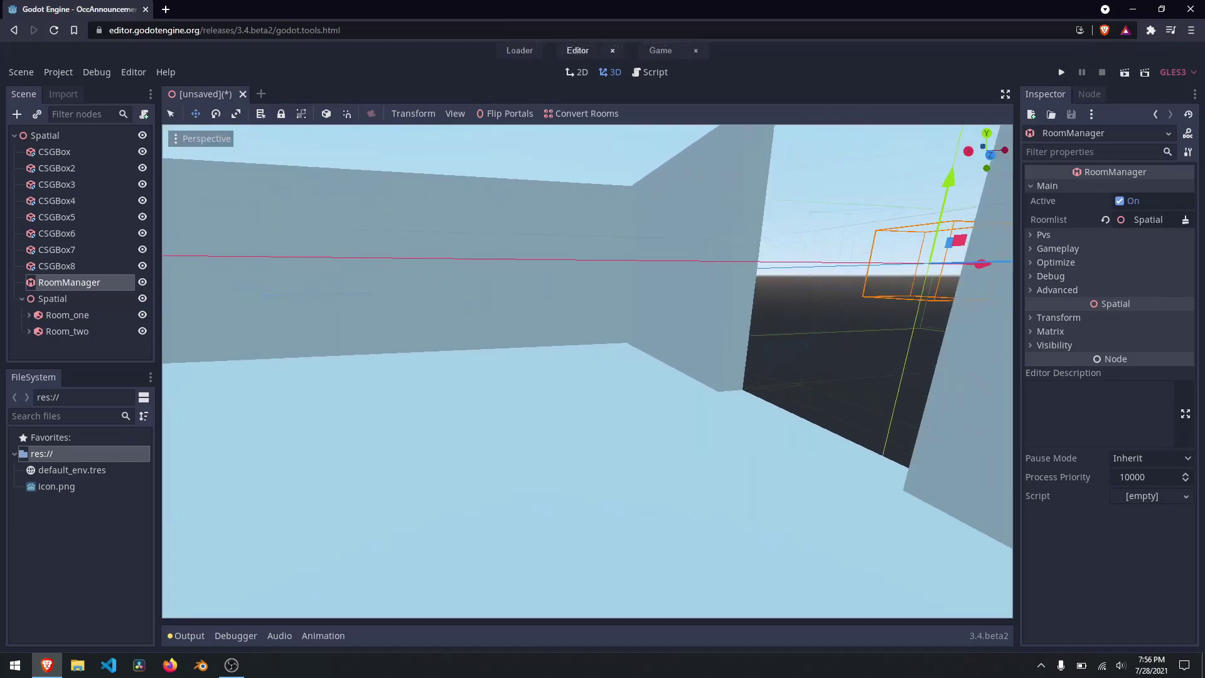
key(s)
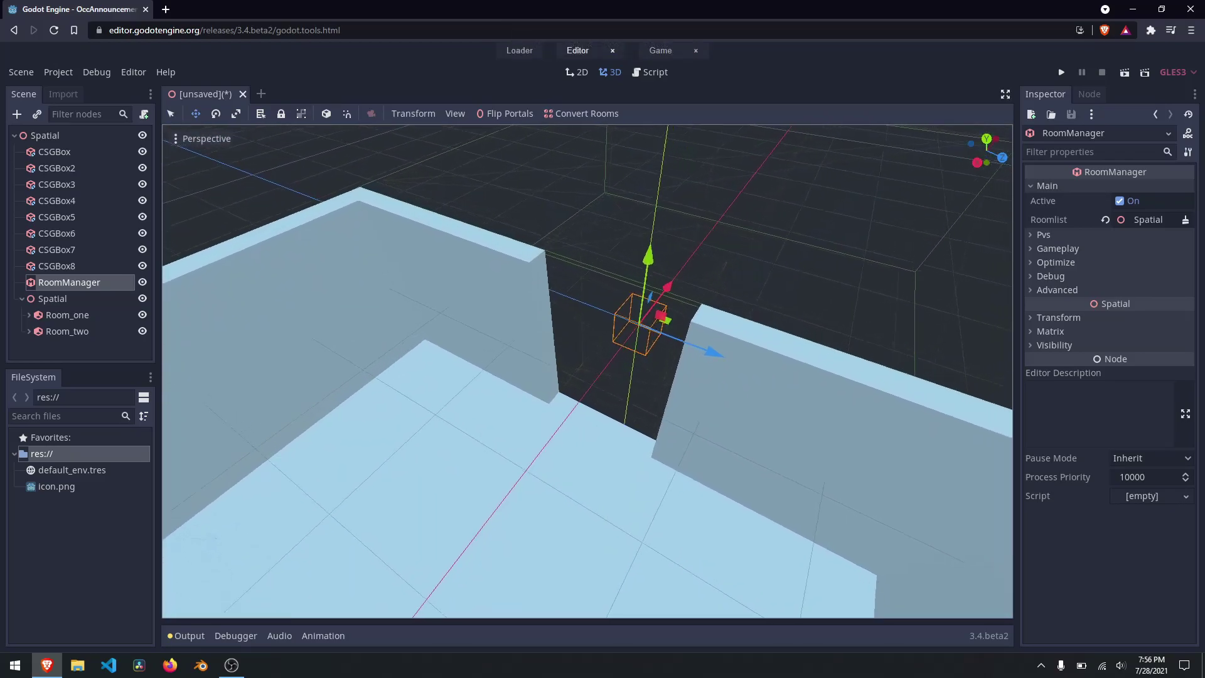
key(w)
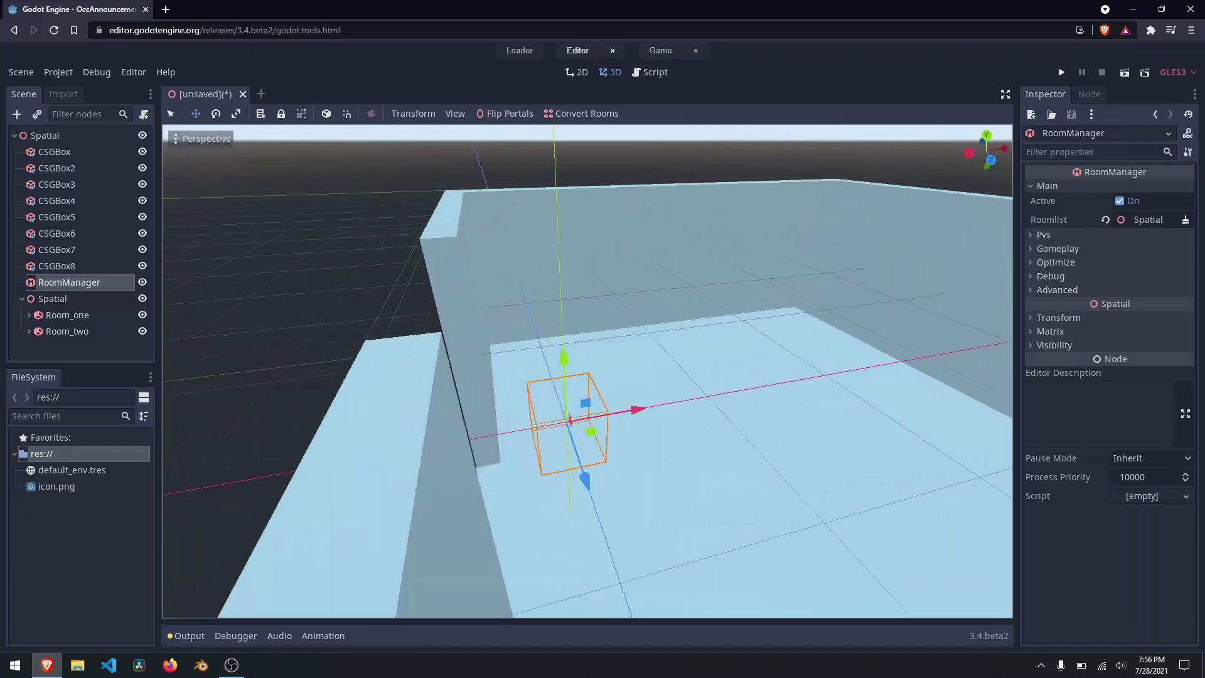
key(d)
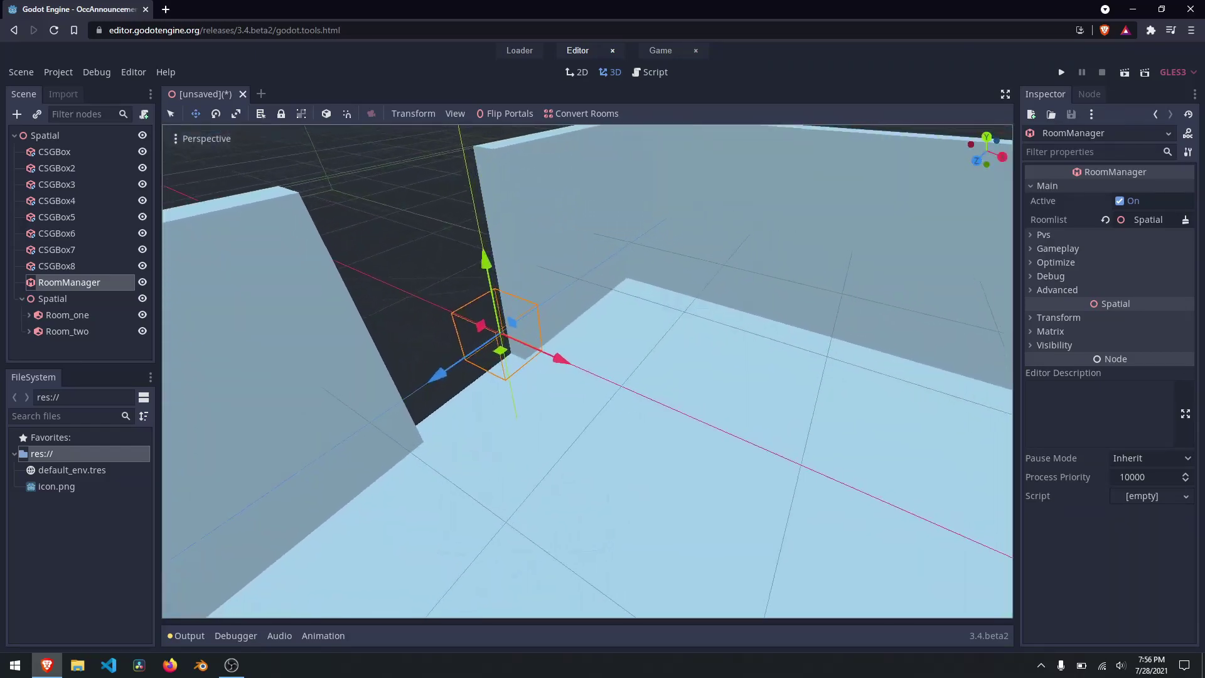
key(a)
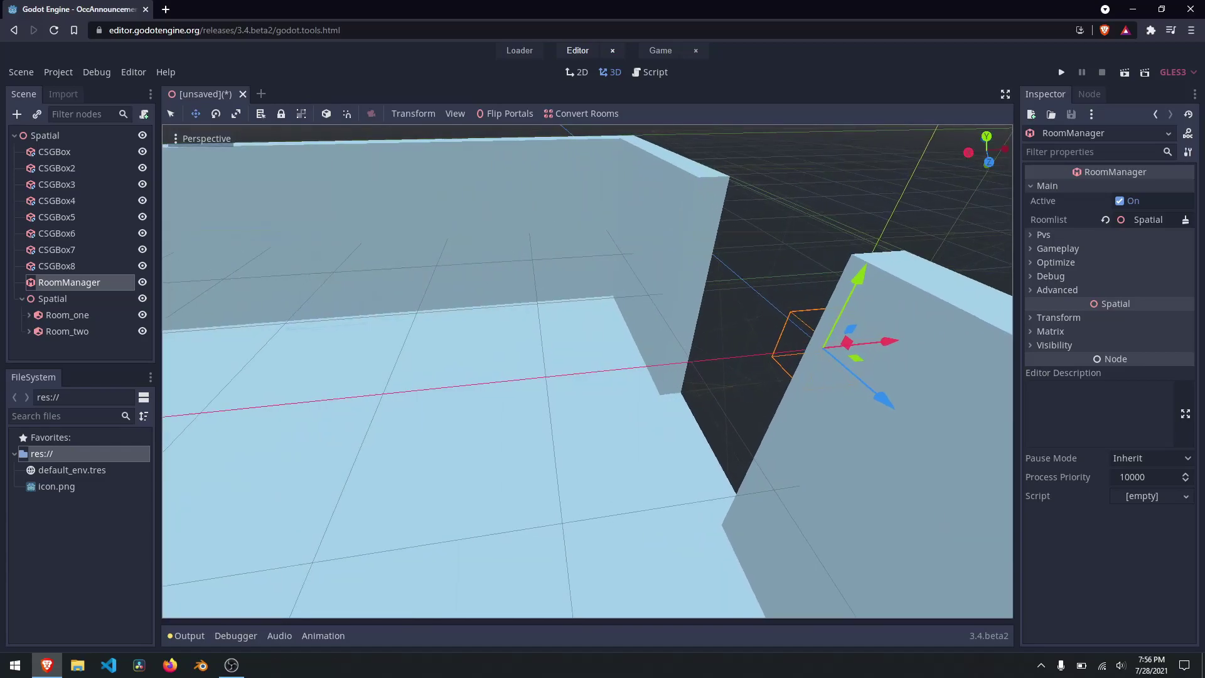
key(d)
key(w)
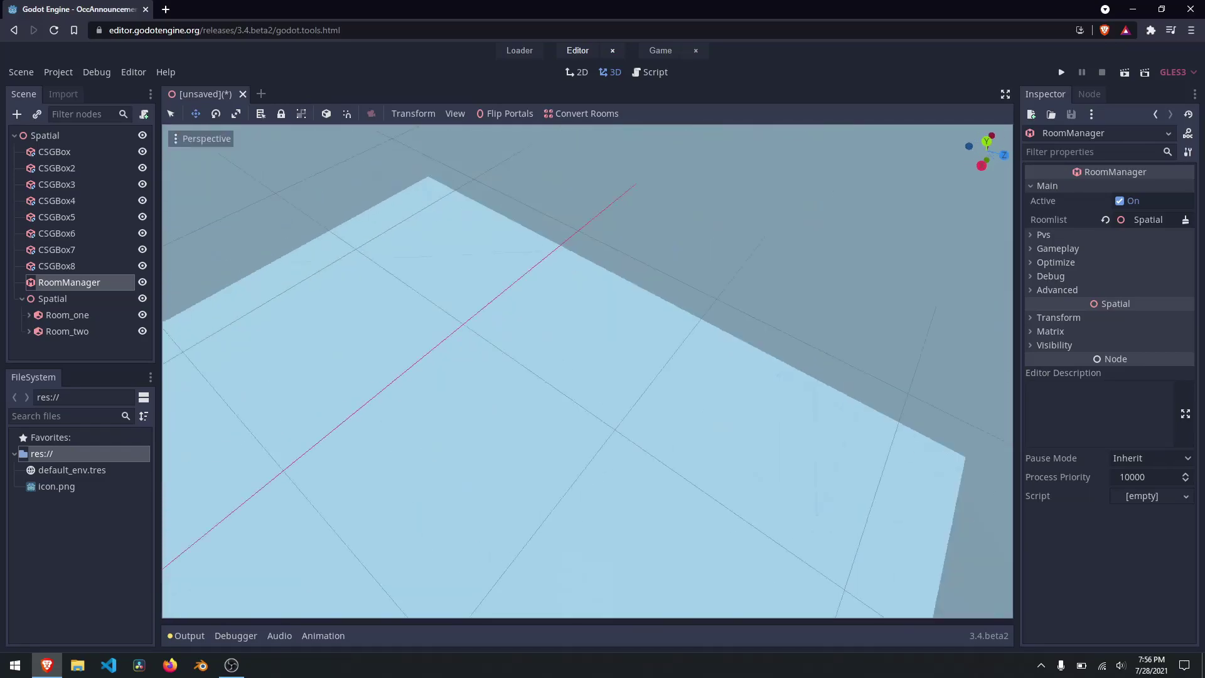
key(s)
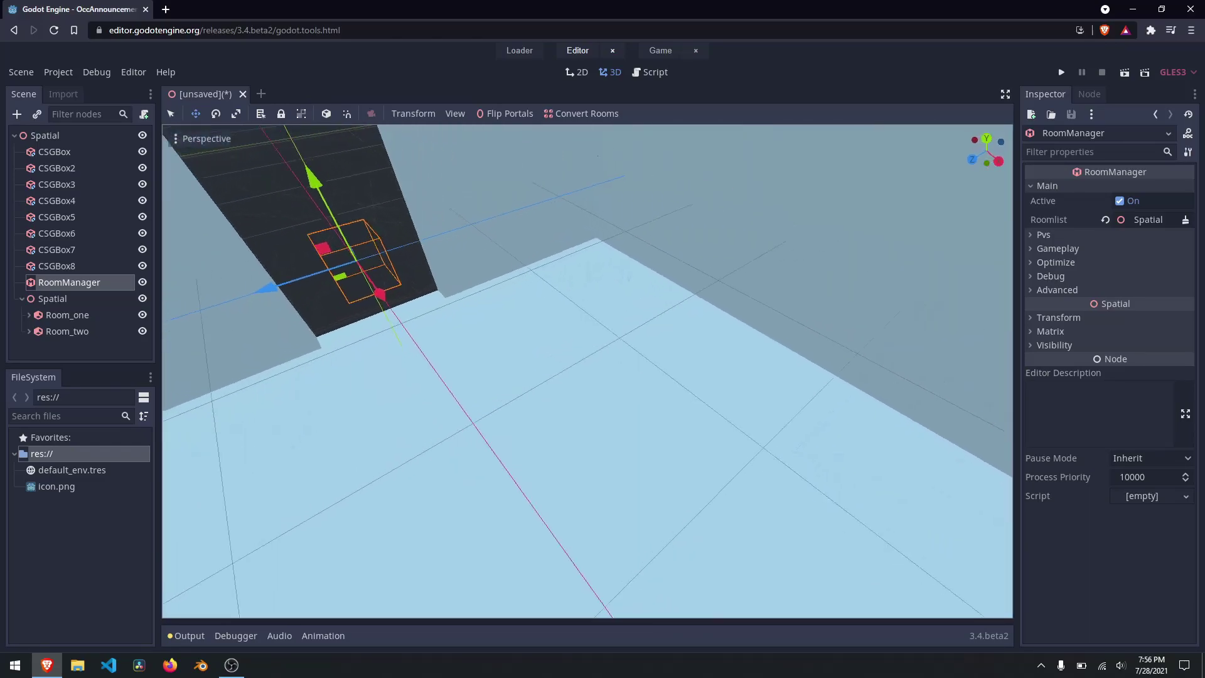
key(w)
key(w)
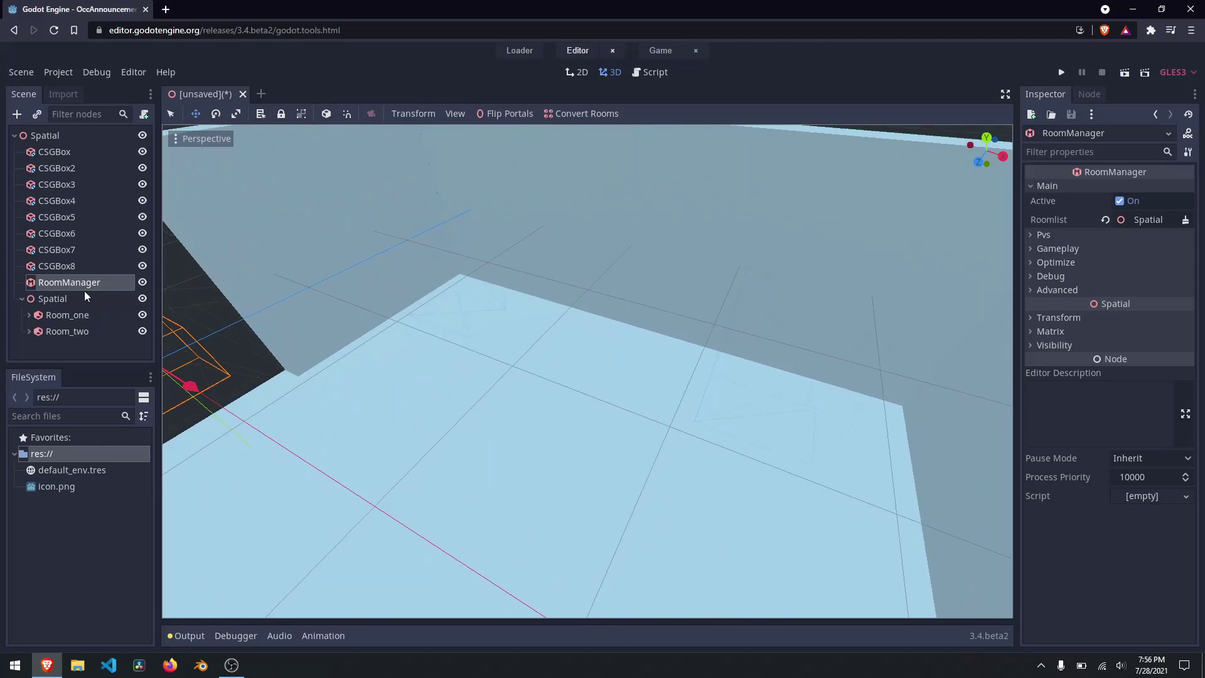
Expand Room_one and reparent the loose CSGBox, CSGBox2, CSGBox3 and CSGBox4 nodes to it.
click(29, 315)
scroll(59, 195, up, 1)
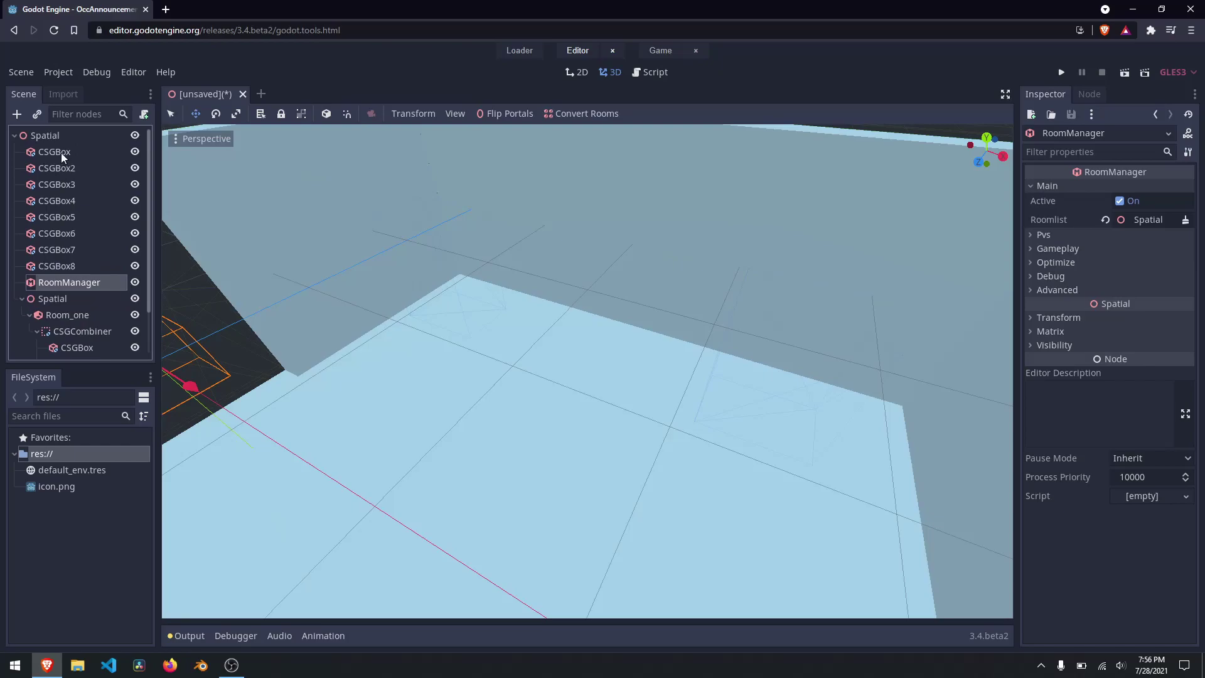
click(62, 152)
shift+click(69, 202)
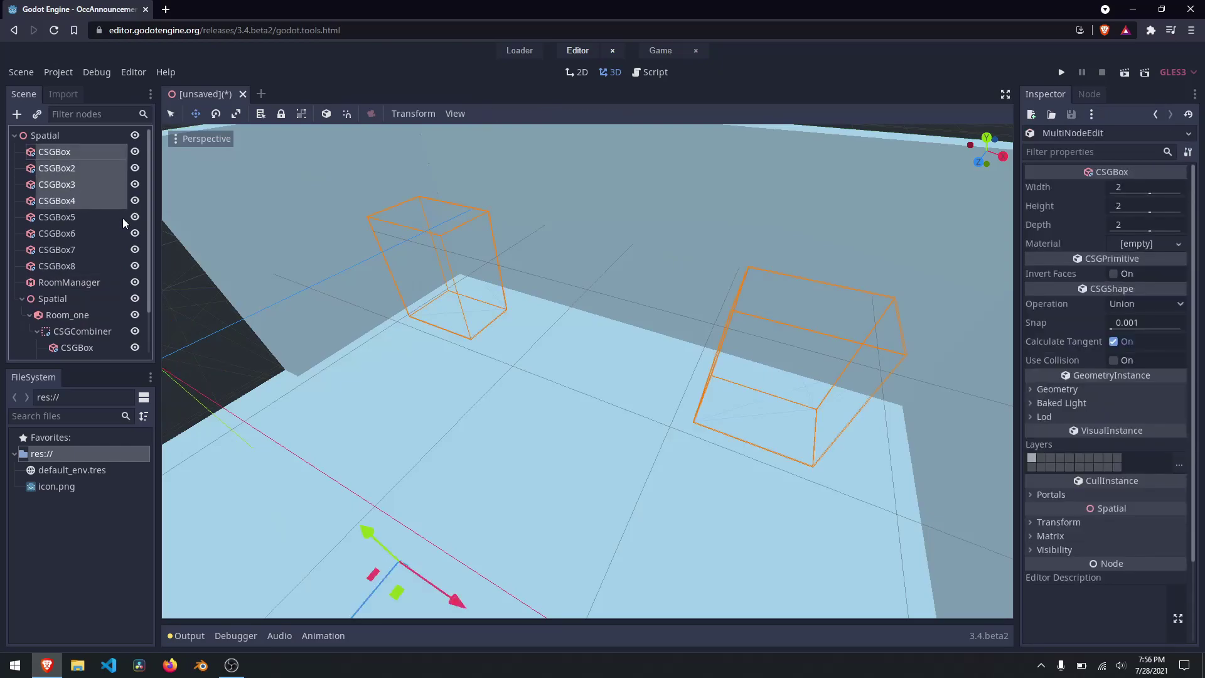
key(f)
drag(452, 358, 565, 370)
drag(66, 184, 69, 312)
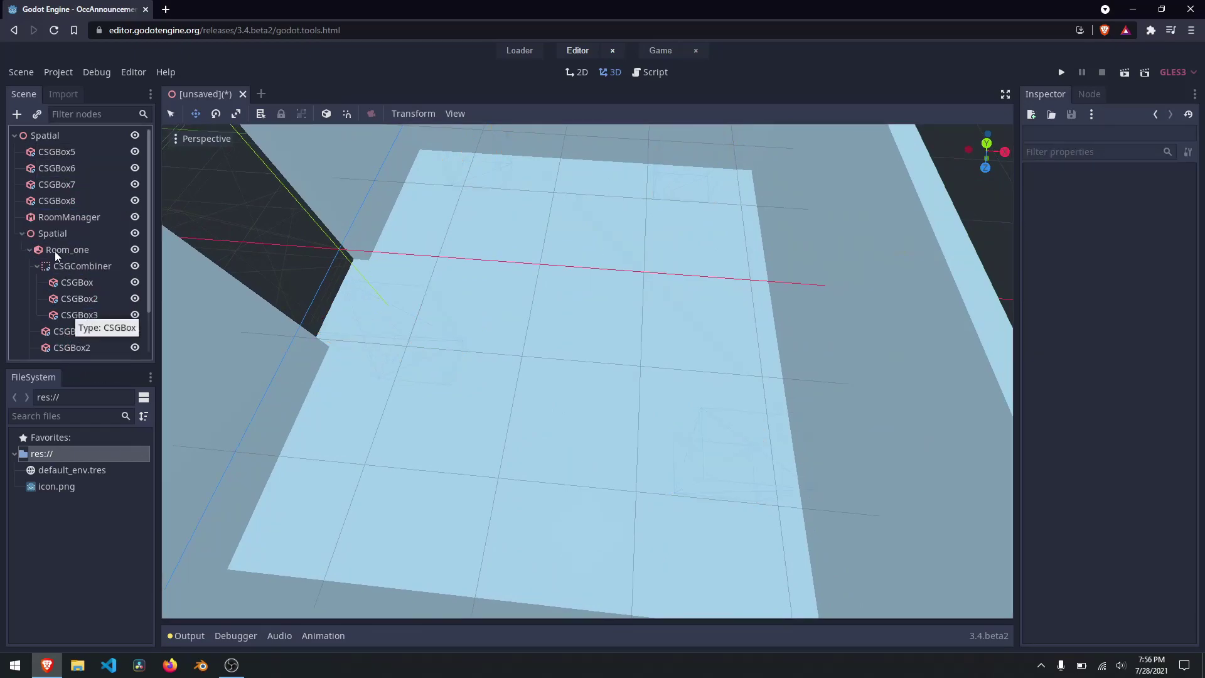
Run Convert Rooms on the RoomManager to include the boxes moved into Room_one, and check them from inside the room.
click(48, 218)
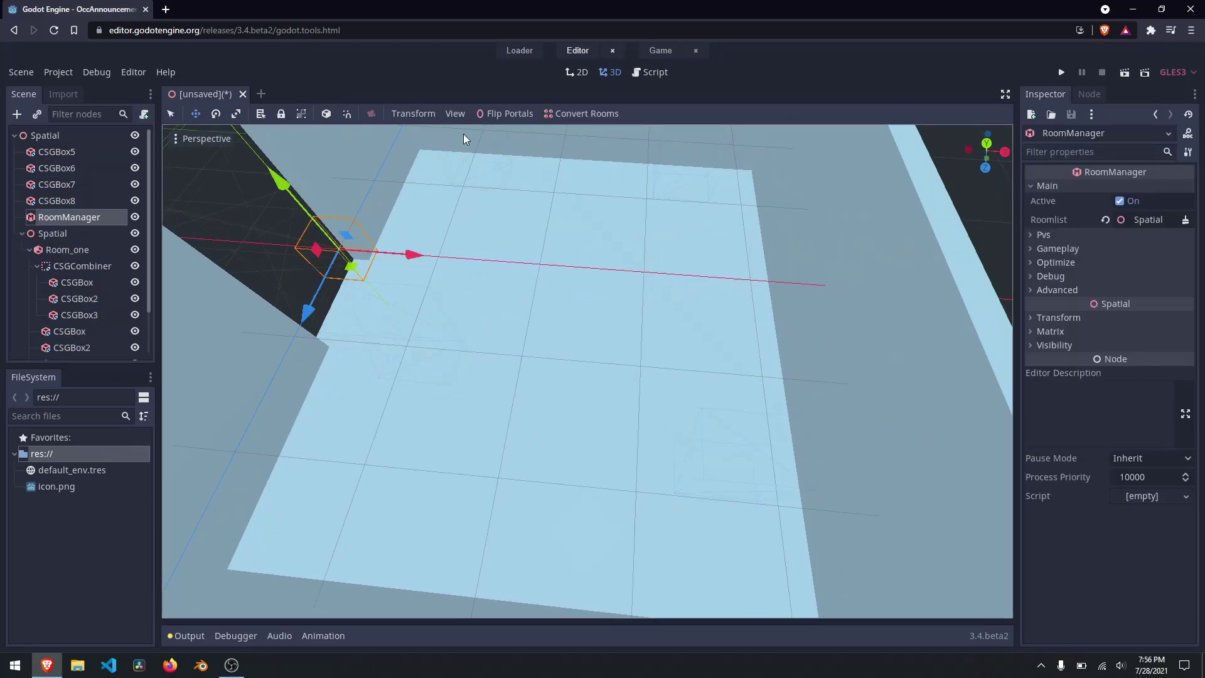
click(558, 115)
key(s)
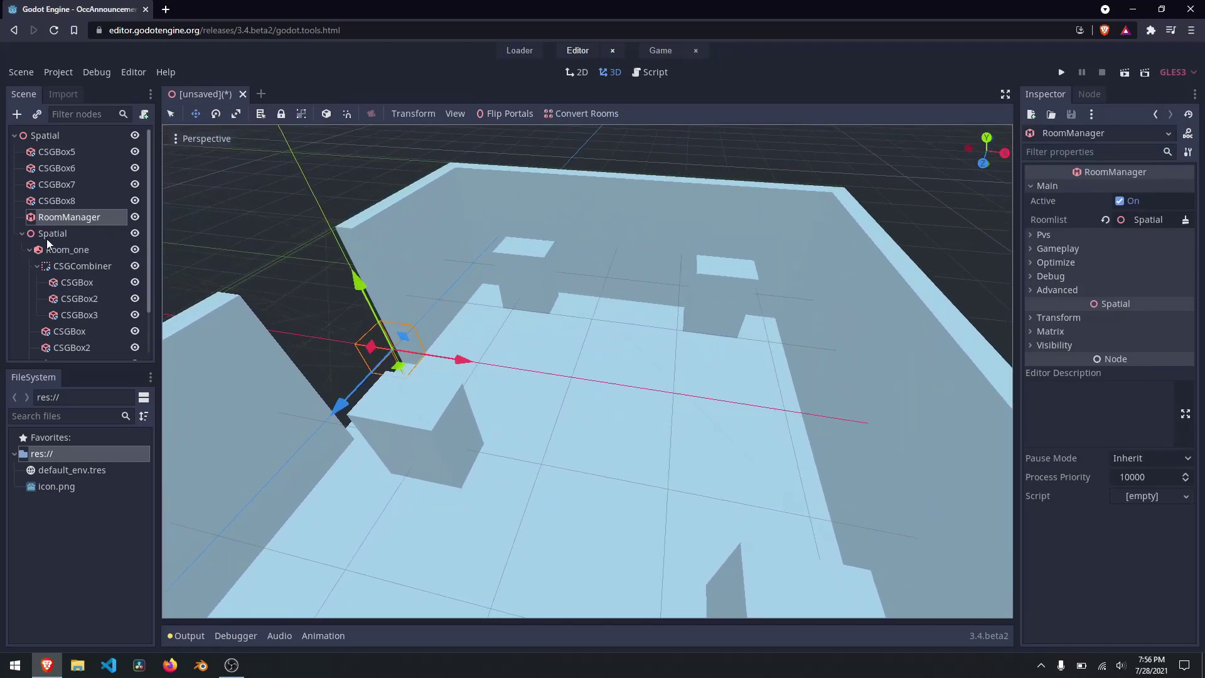
Reparent the remaining loose boxes, CSGBox5 through CSGBox8, to Room_two.
click(58, 195)
shift+click(63, 153)
drag(59, 158, 47, 329)
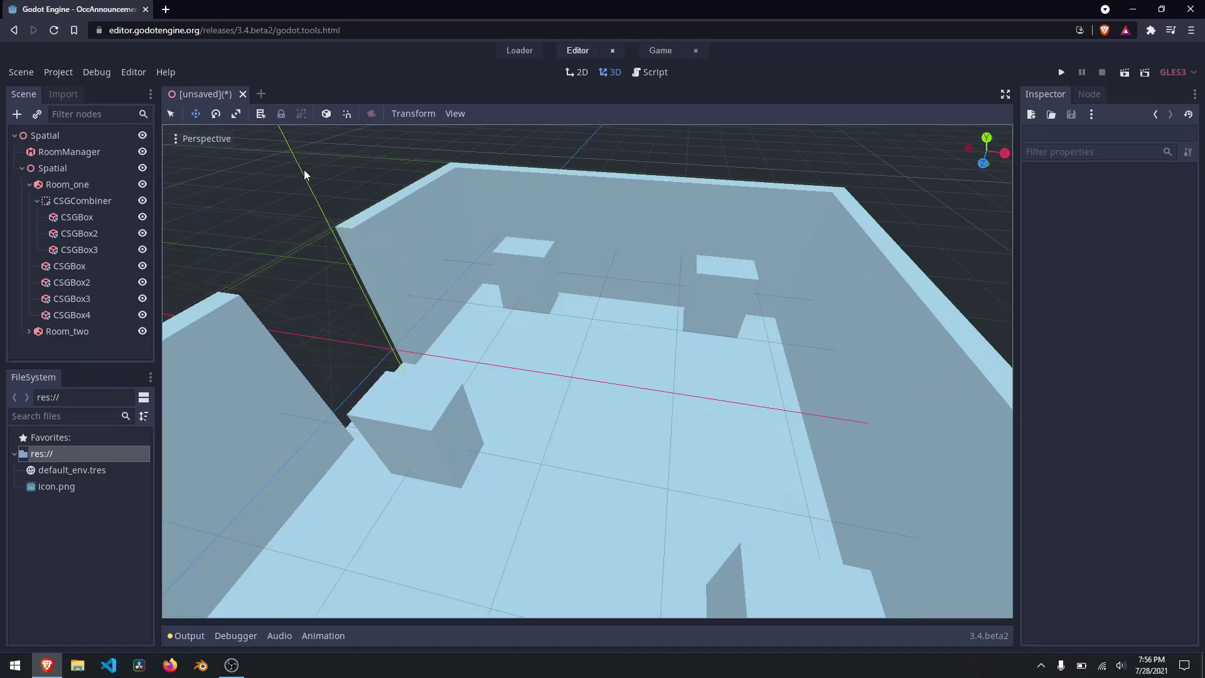
Run Convert Rooms with both rooms' boxes assigned and fly between the rooms to check the culling.
click(51, 152)
click(566, 117)
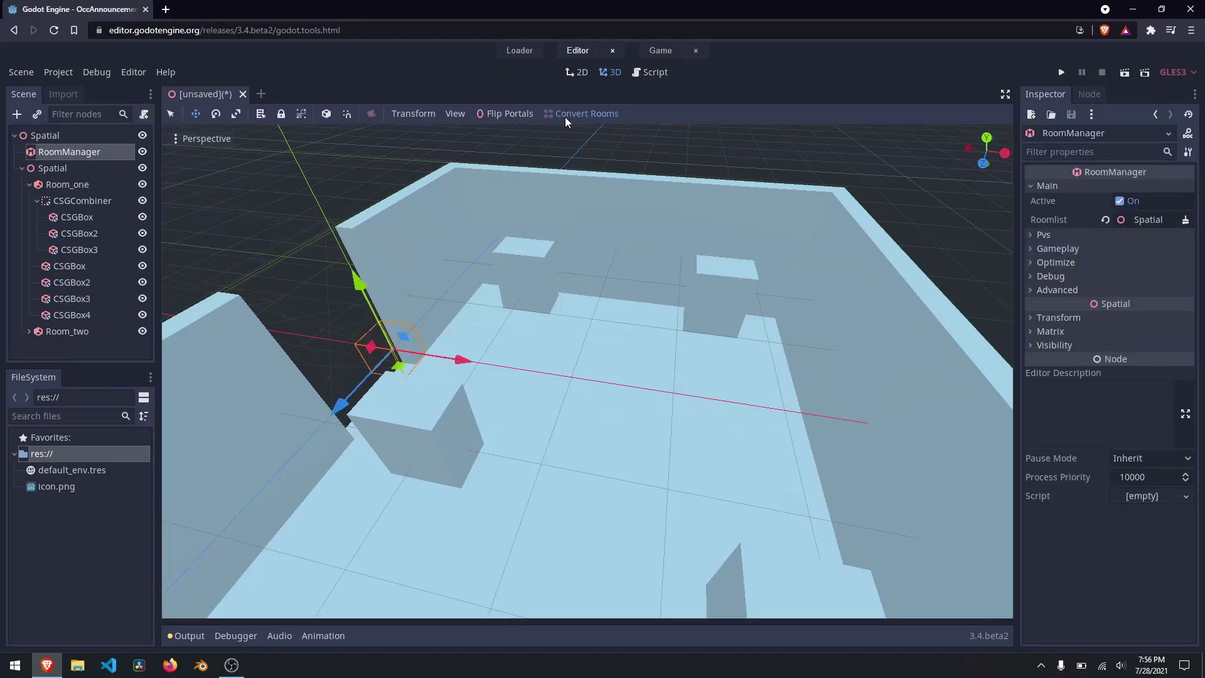
right_click(609, 329)
key(s)
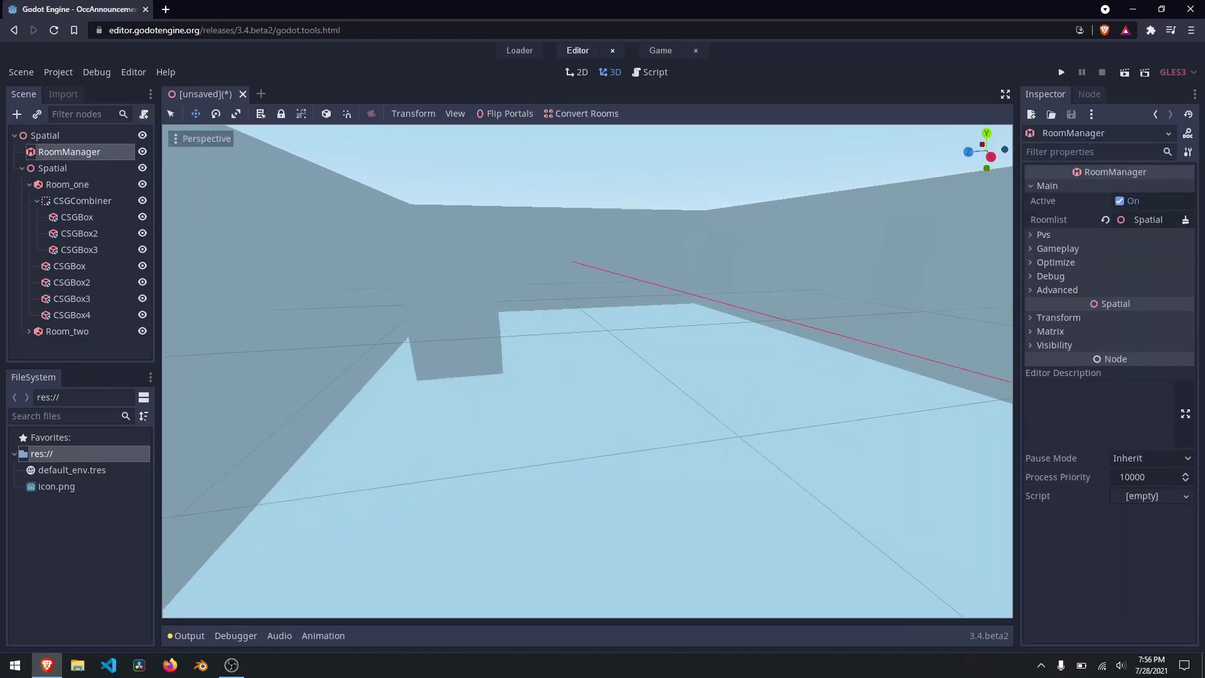
key(w)
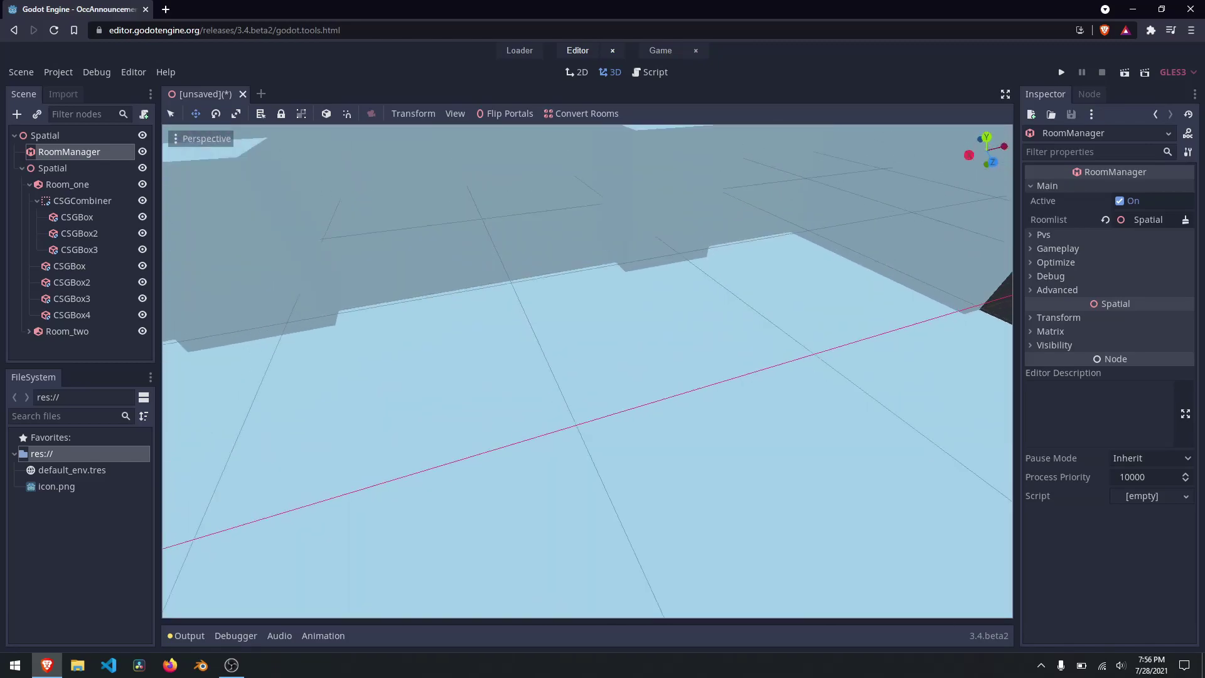
key(s)
key(s)
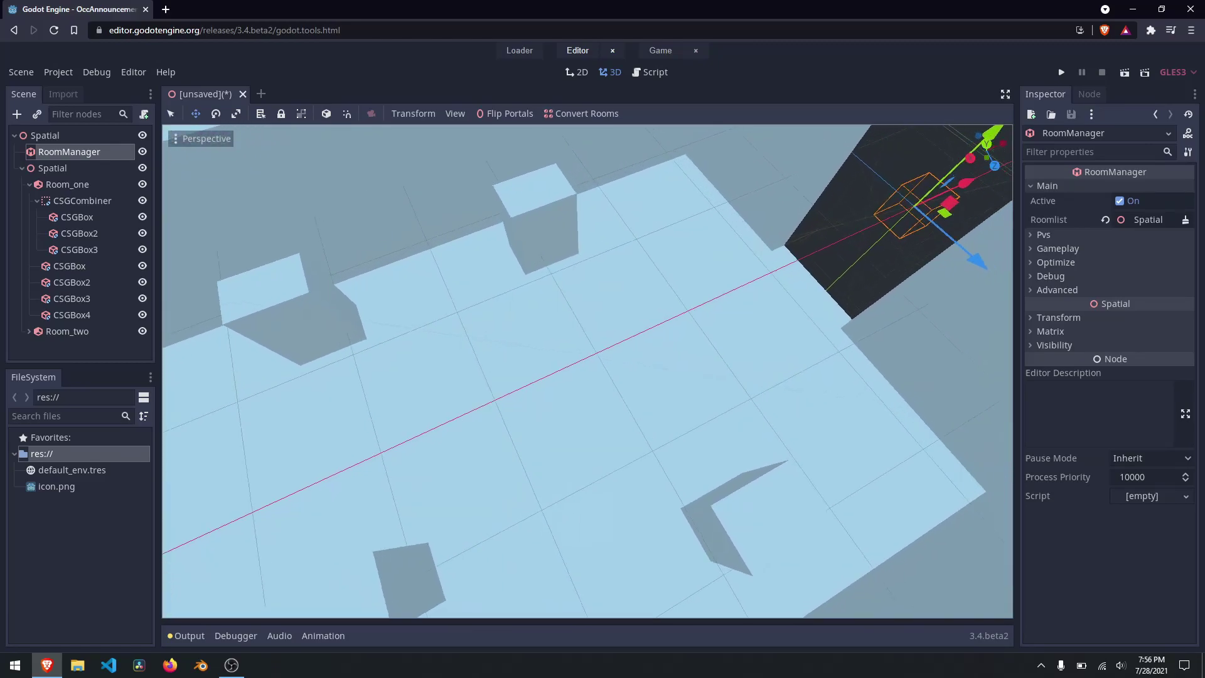
key(s)
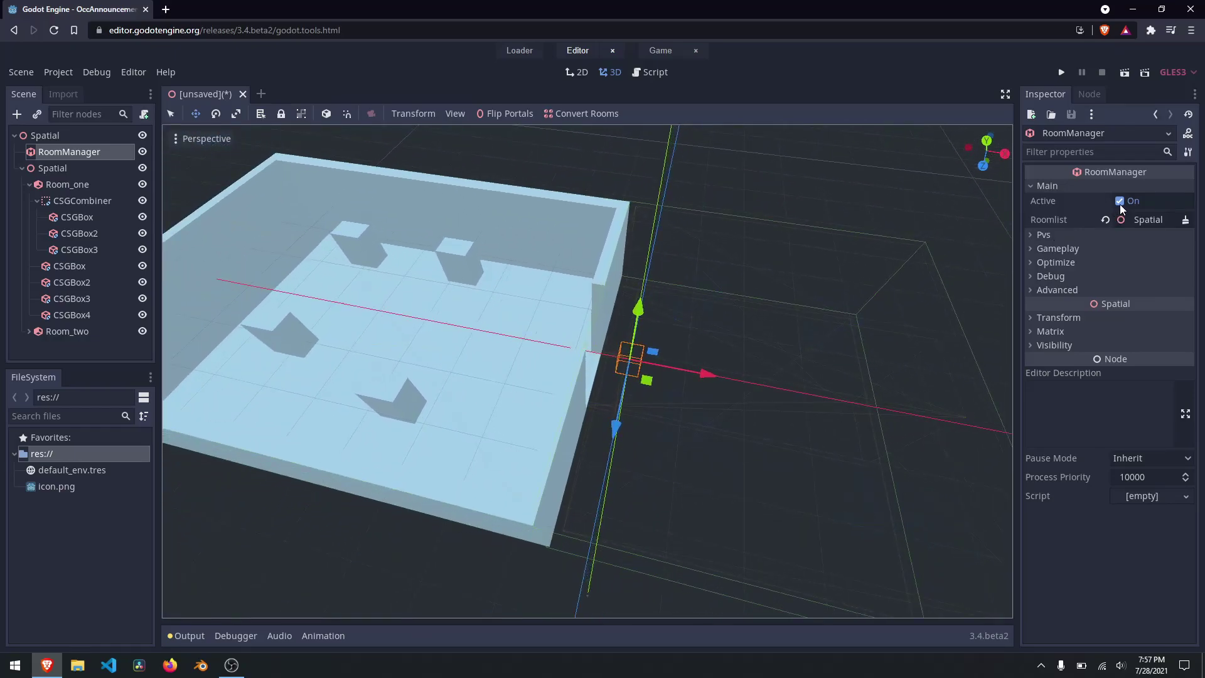
Toggle the RoomManager's Active setting off and on to compare the scene with and without culling, leaving it on.
click(1120, 205)
click(1120, 205)
click(1120, 204)
click(1120, 204)
click(1120, 204)
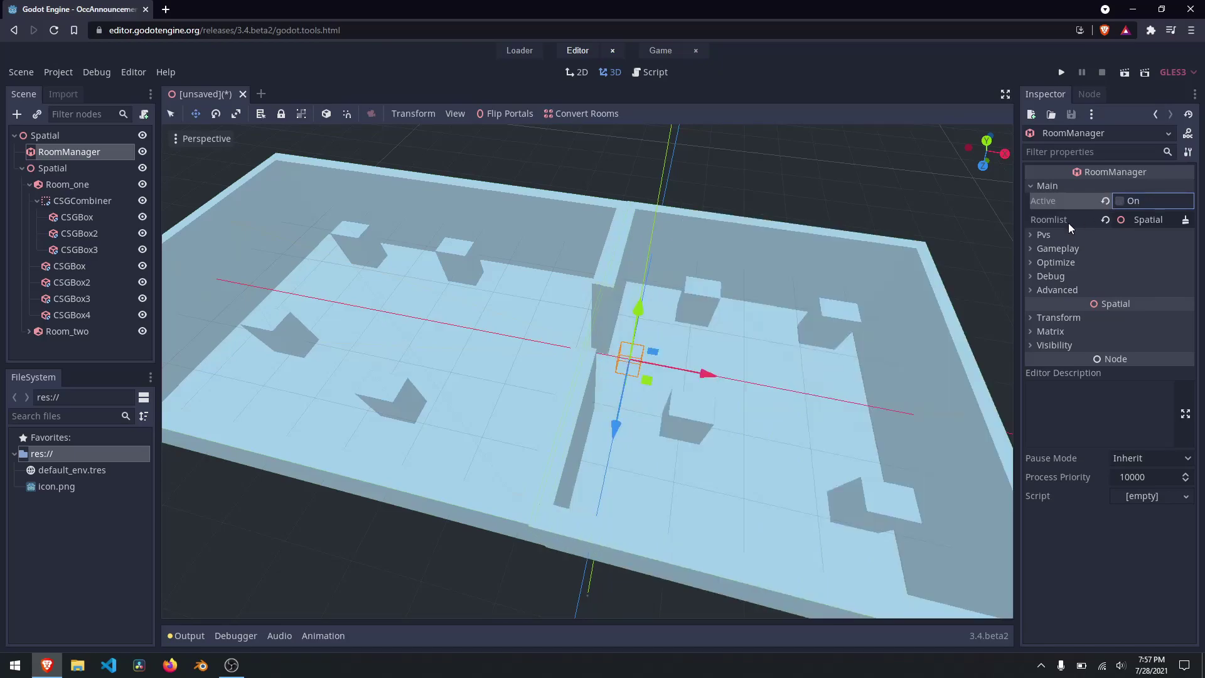
click(1120, 202)
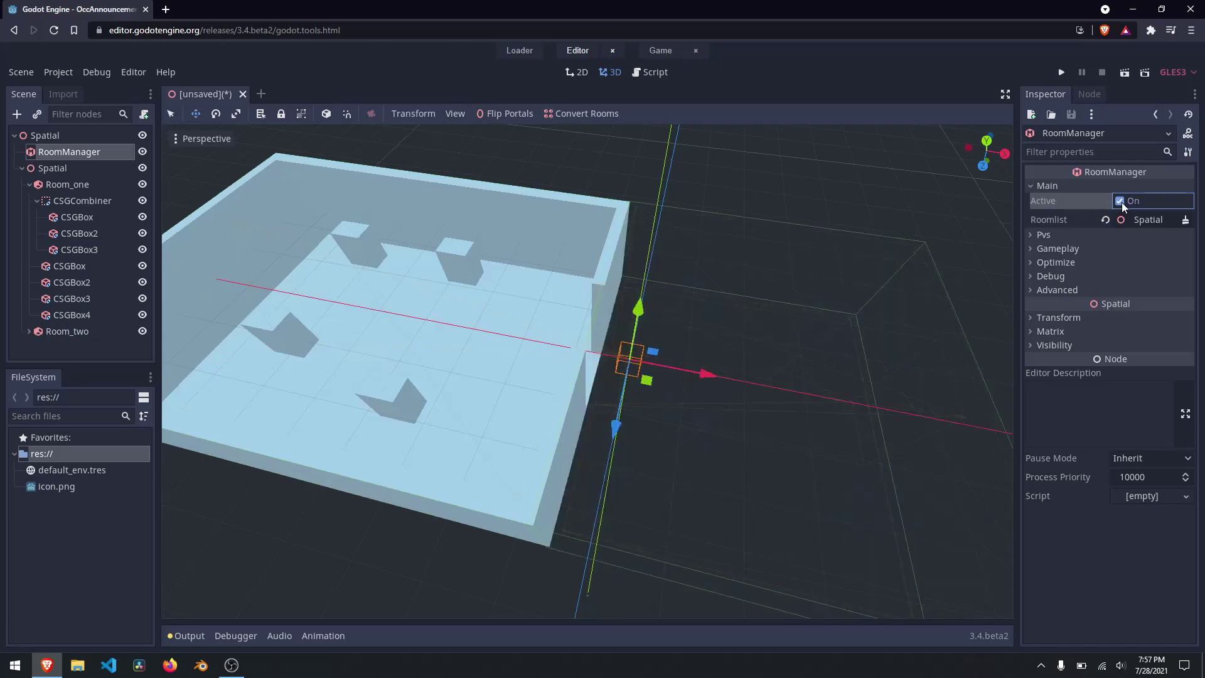
Review the RoomManager's Pvs Mode description and options, keeping Partial, and expand its Gameplay settings.
click(1034, 237)
mouse_move(1051, 249)
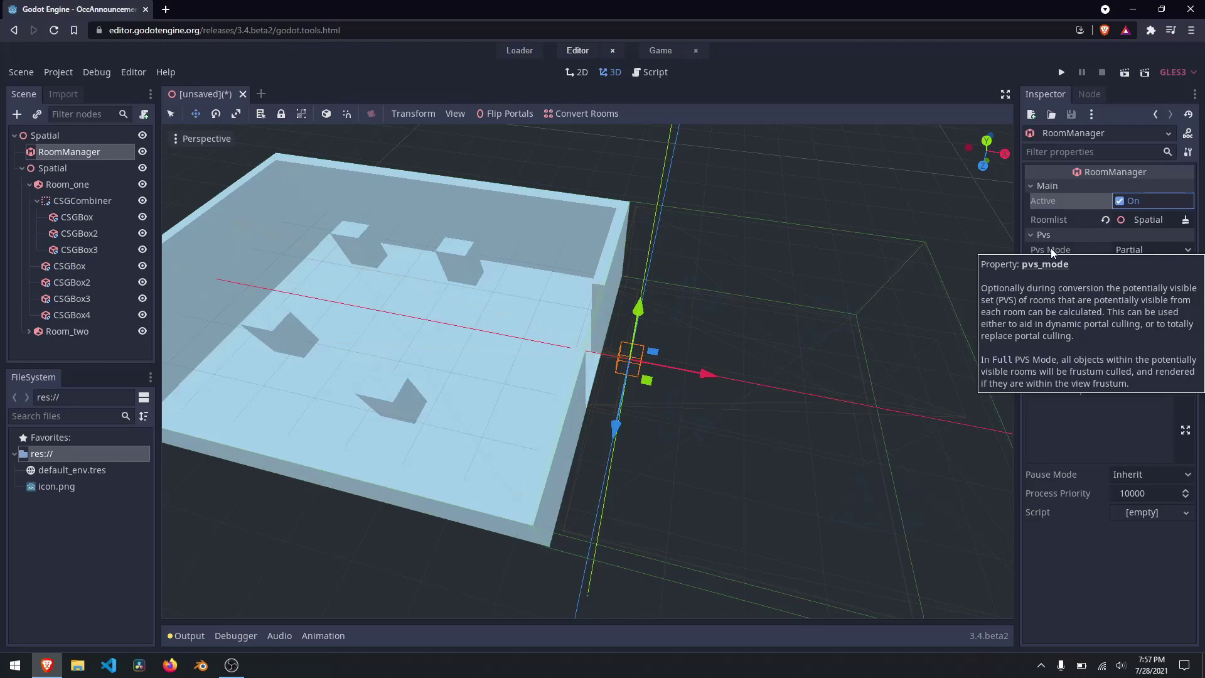
click(1158, 251)
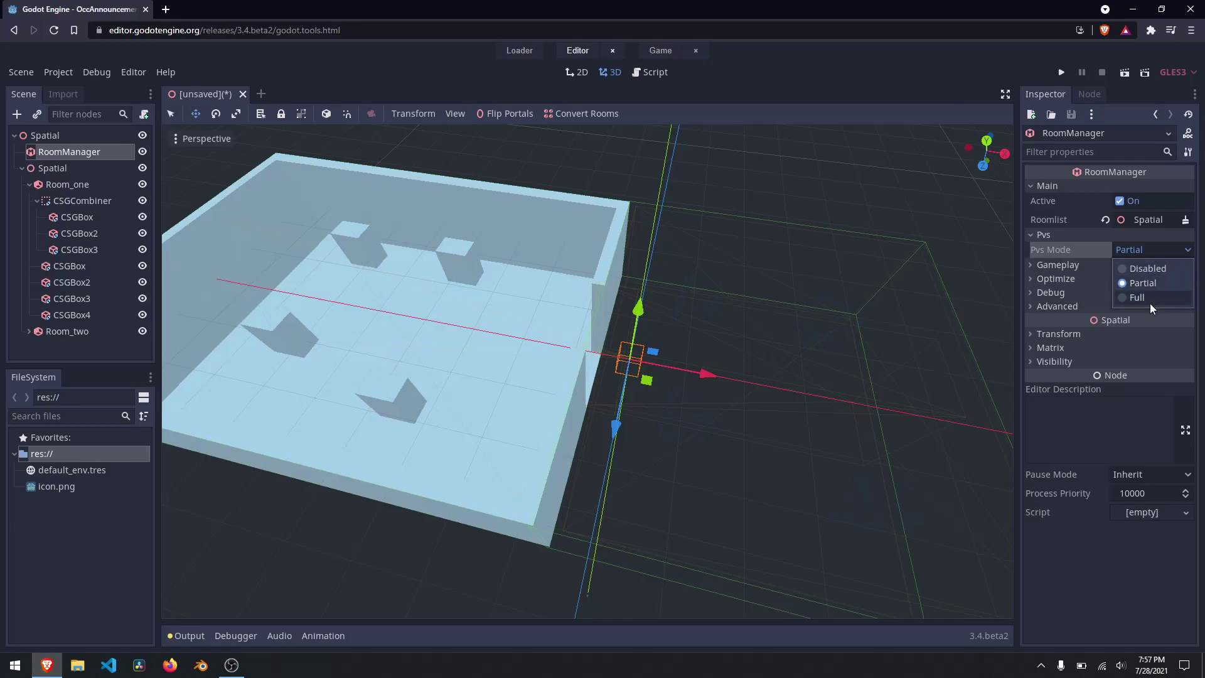
click(1195, 269)
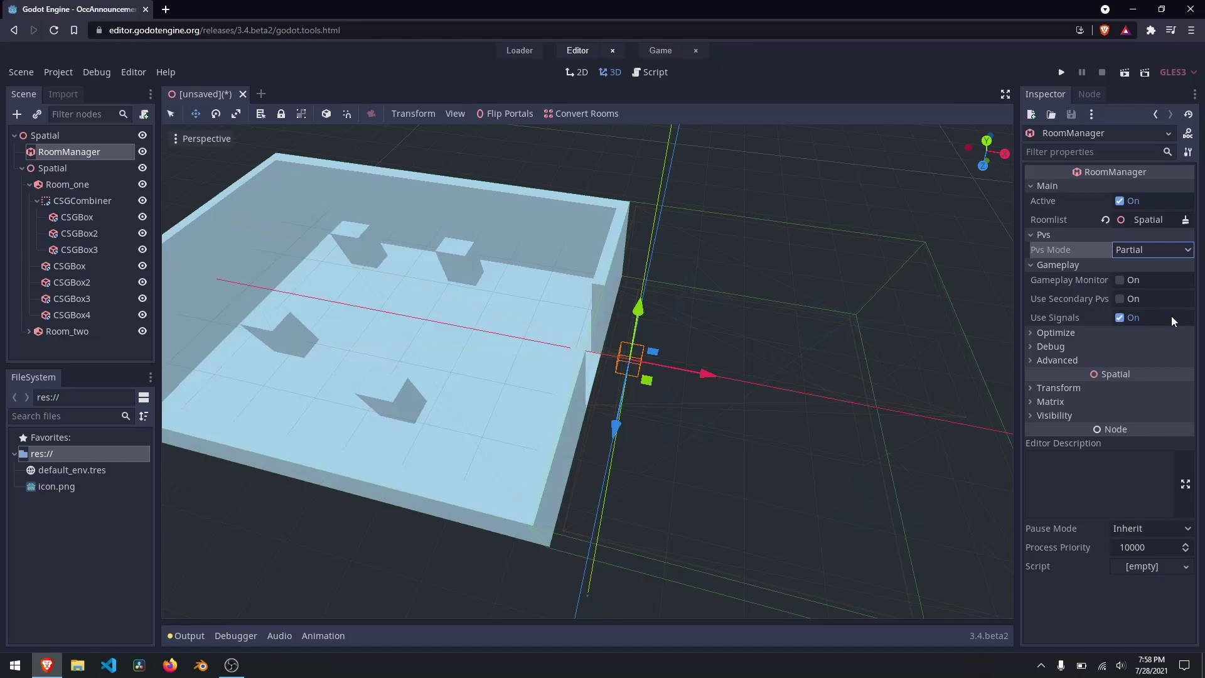
Review the RoomManager's available signals, including the gameplay entered and exited ones, and return to its properties.
click(1090, 98)
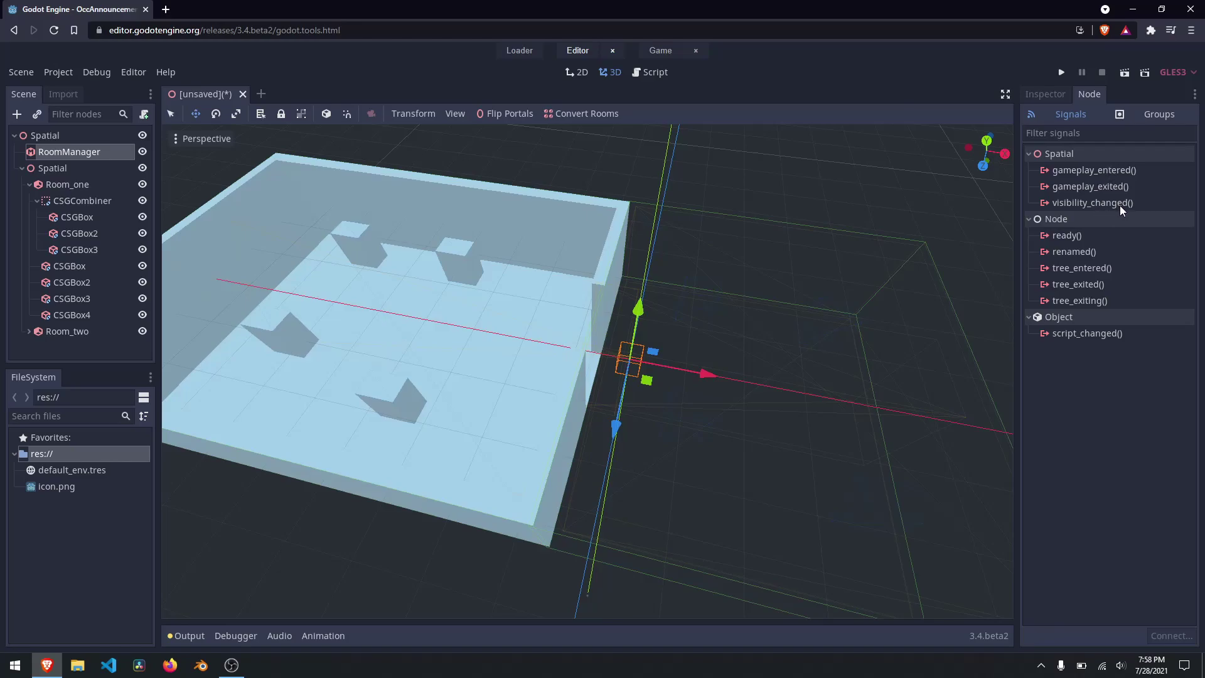
mouse_move(1120, 205)
click(1054, 95)
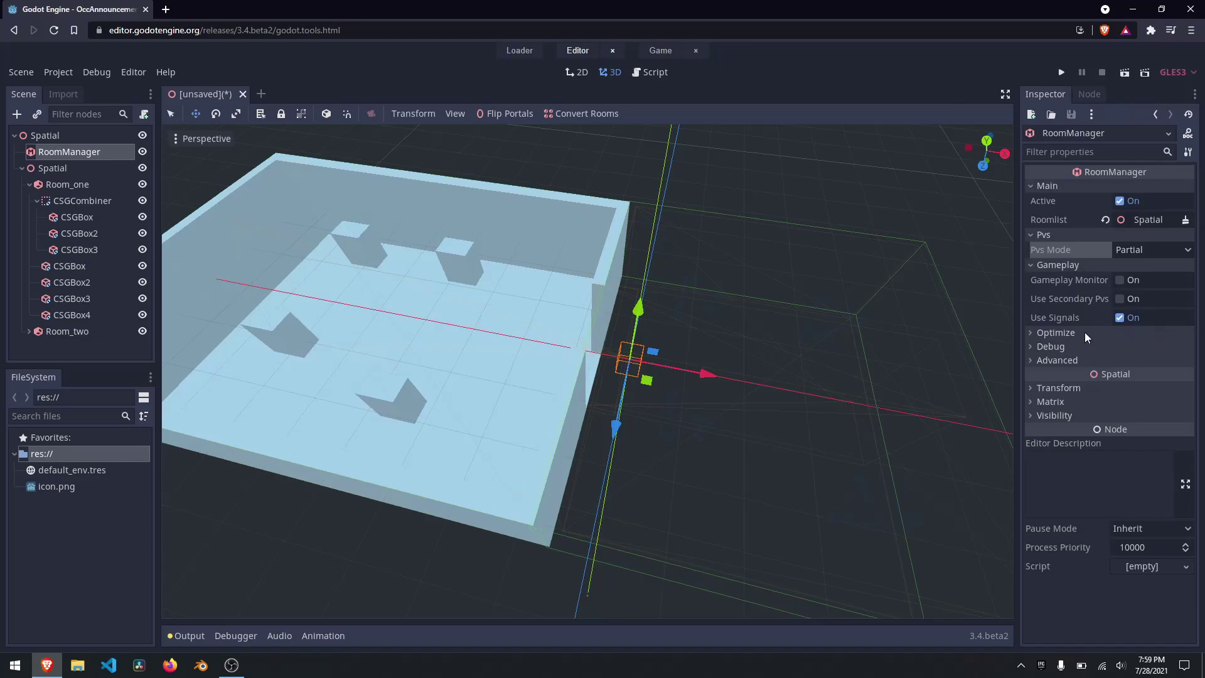
Expand the RoomManager's Optimize settings and examine the room meshes they apply to.
click(1056, 333)
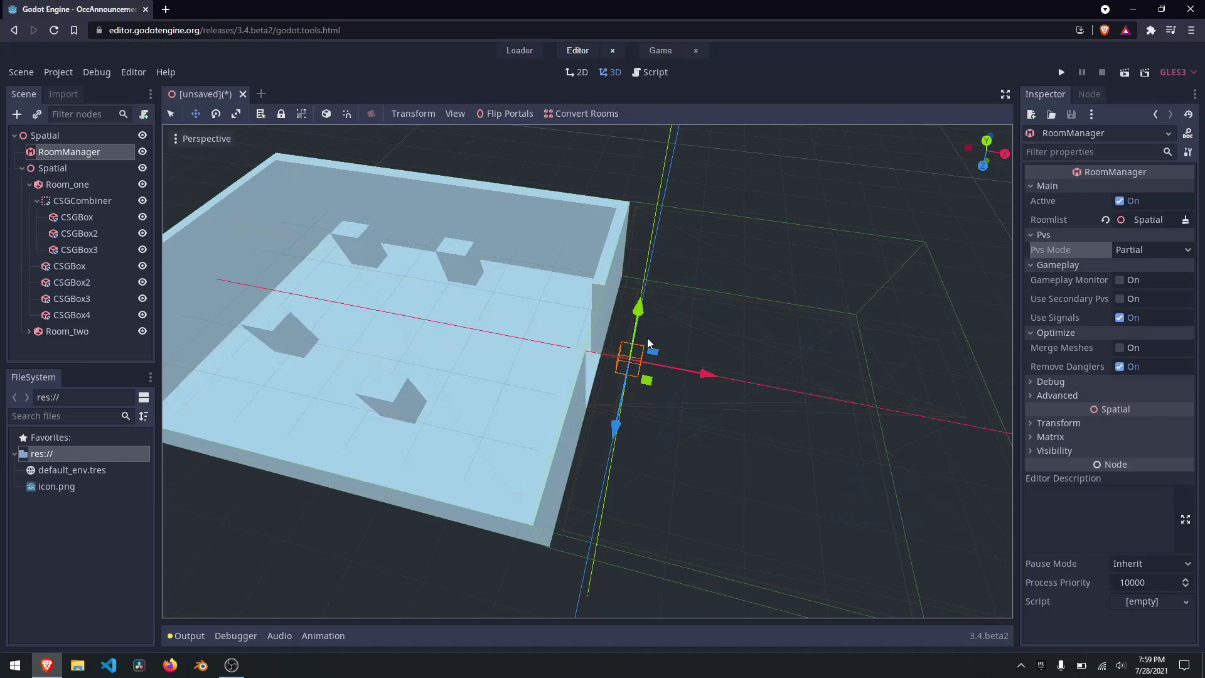
right_click(363, 262)
key(s)
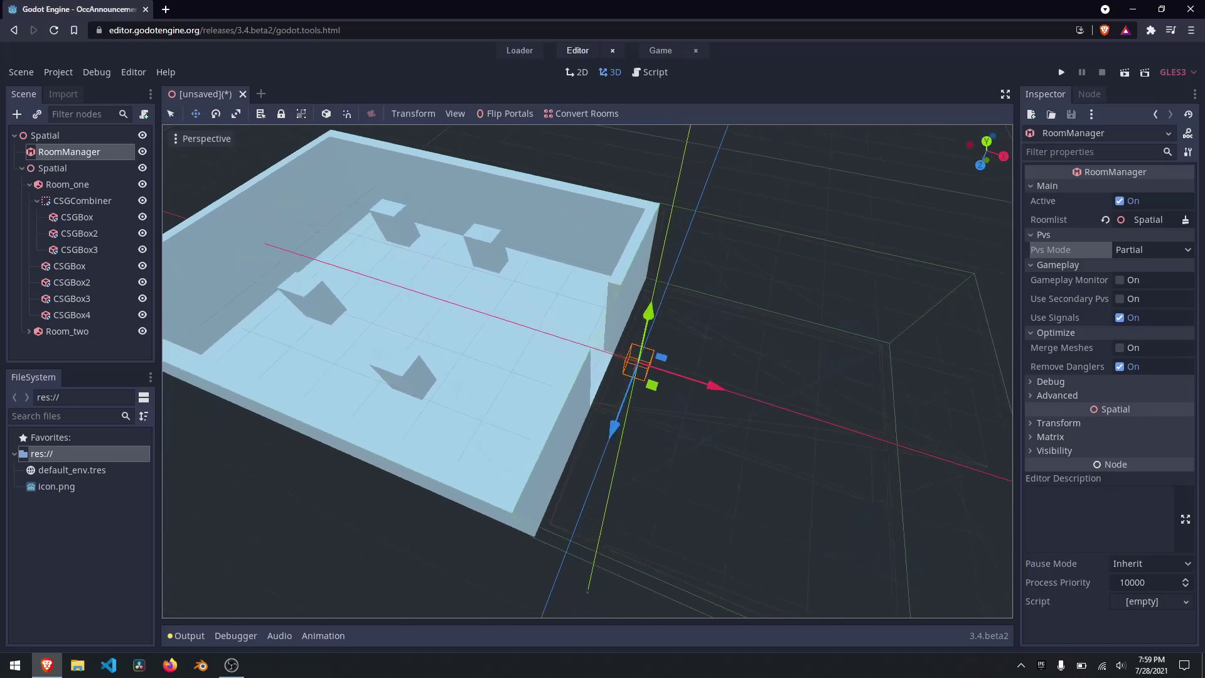
View the room interior from another angle and expand the RoomManager's Debug and Advanced settings.
key(d)
key(w)
drag(552, 241, 553, 241)
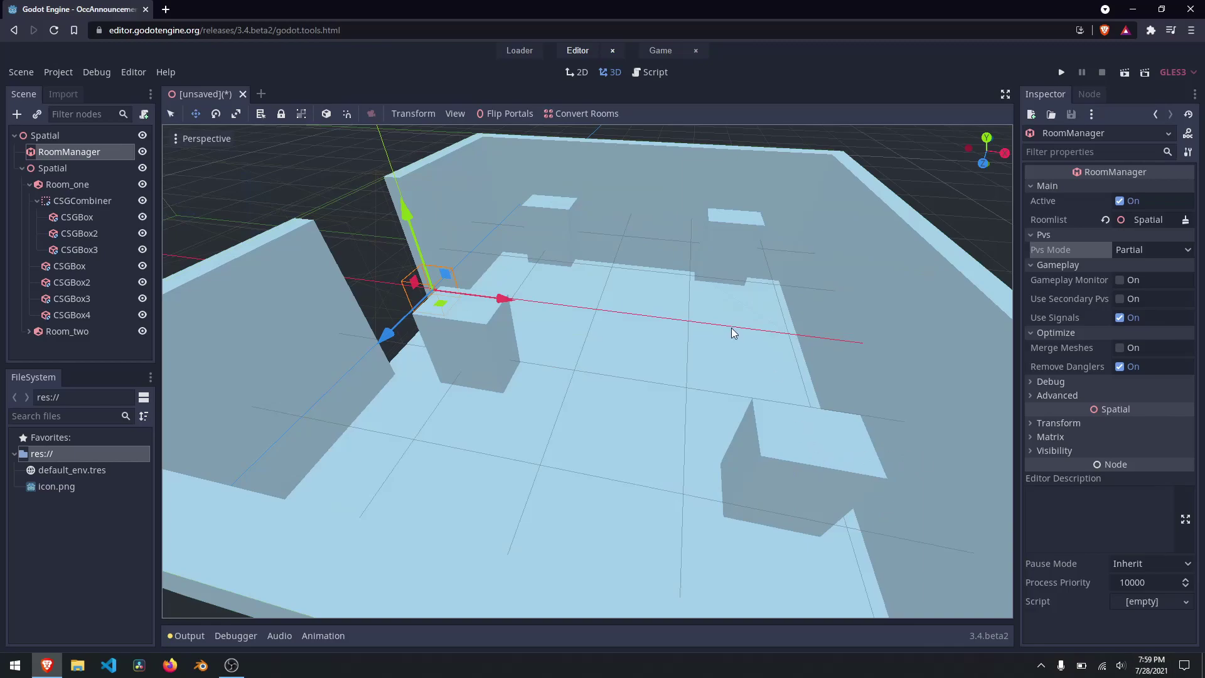
click(1086, 384)
click(1084, 485)
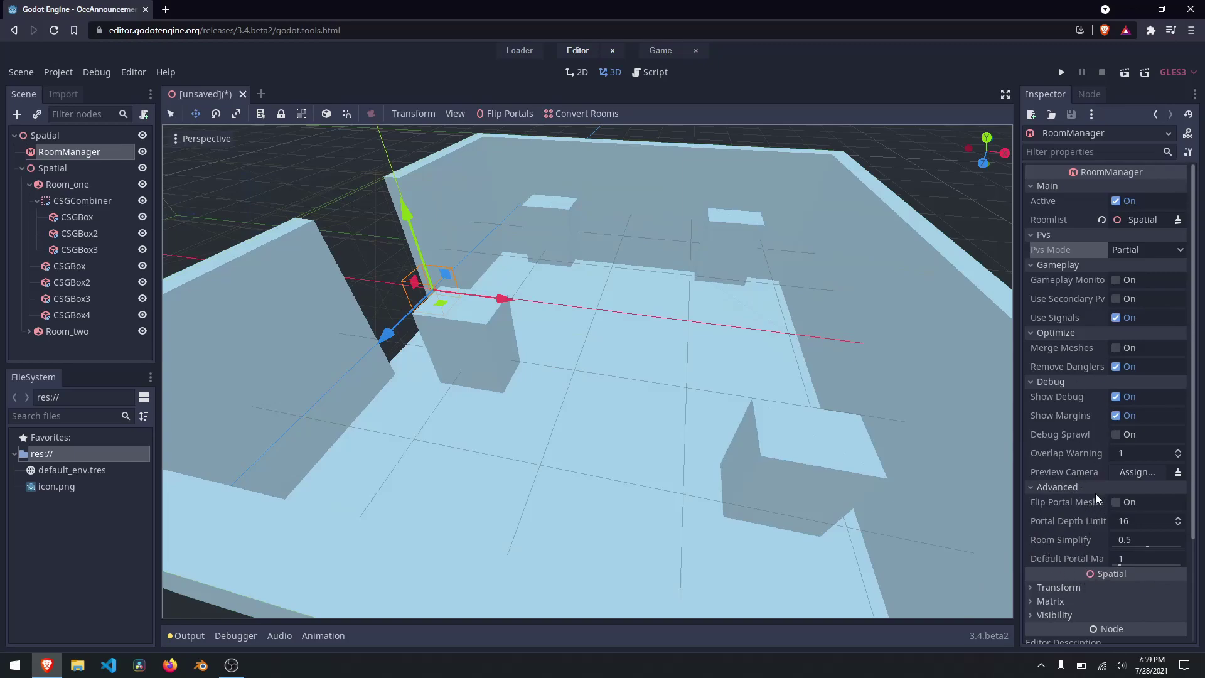
Toggle the RoomManager's Show Debug and Show Margins settings to check their effect on the rooms, leaving both on.
click(1115, 398)
scroll(217, 345, down, 5)
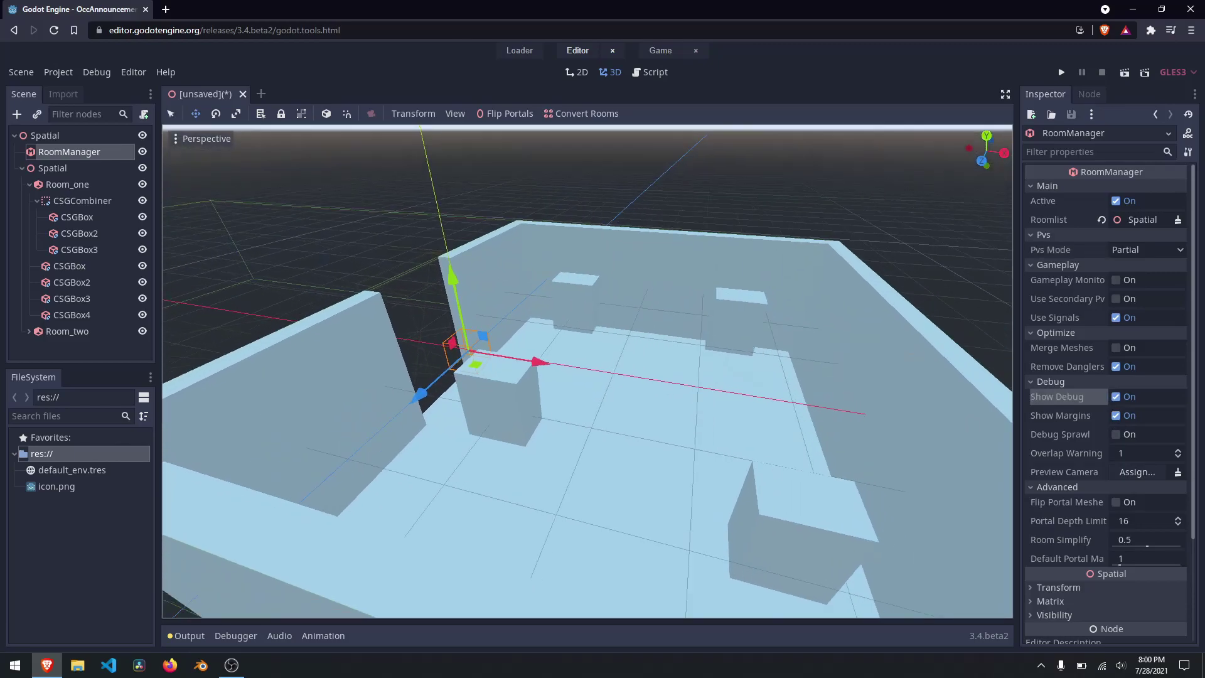
scroll(483, 522, up, 3)
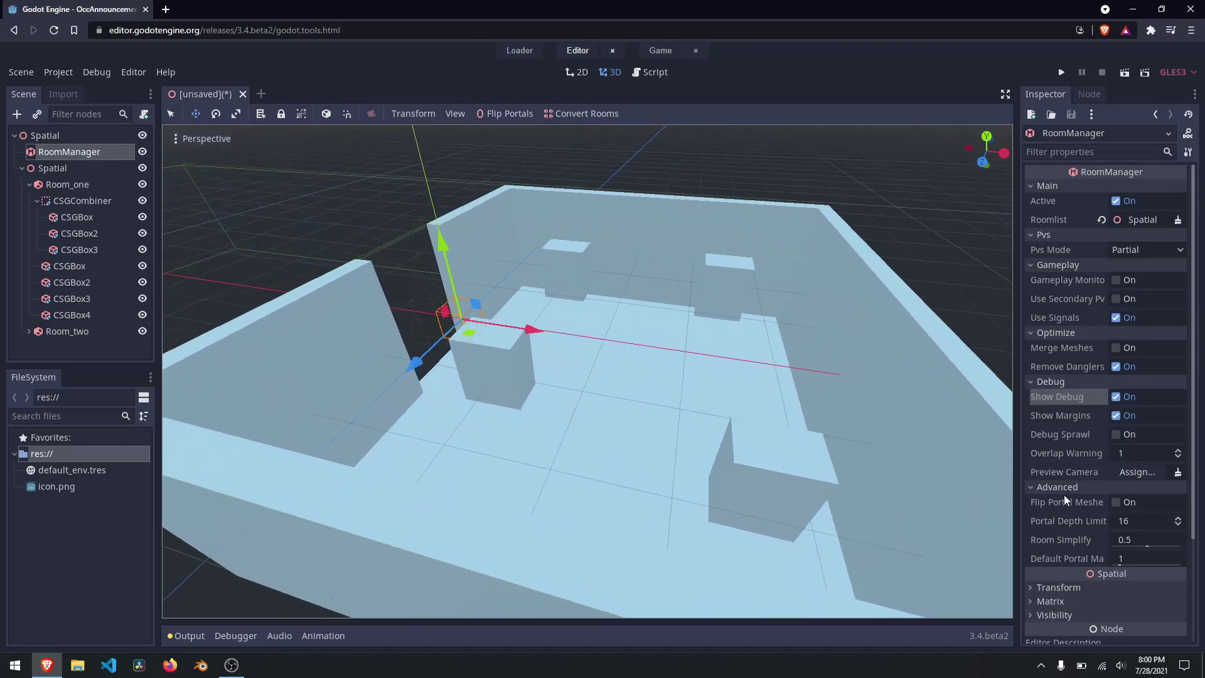
click(1115, 416)
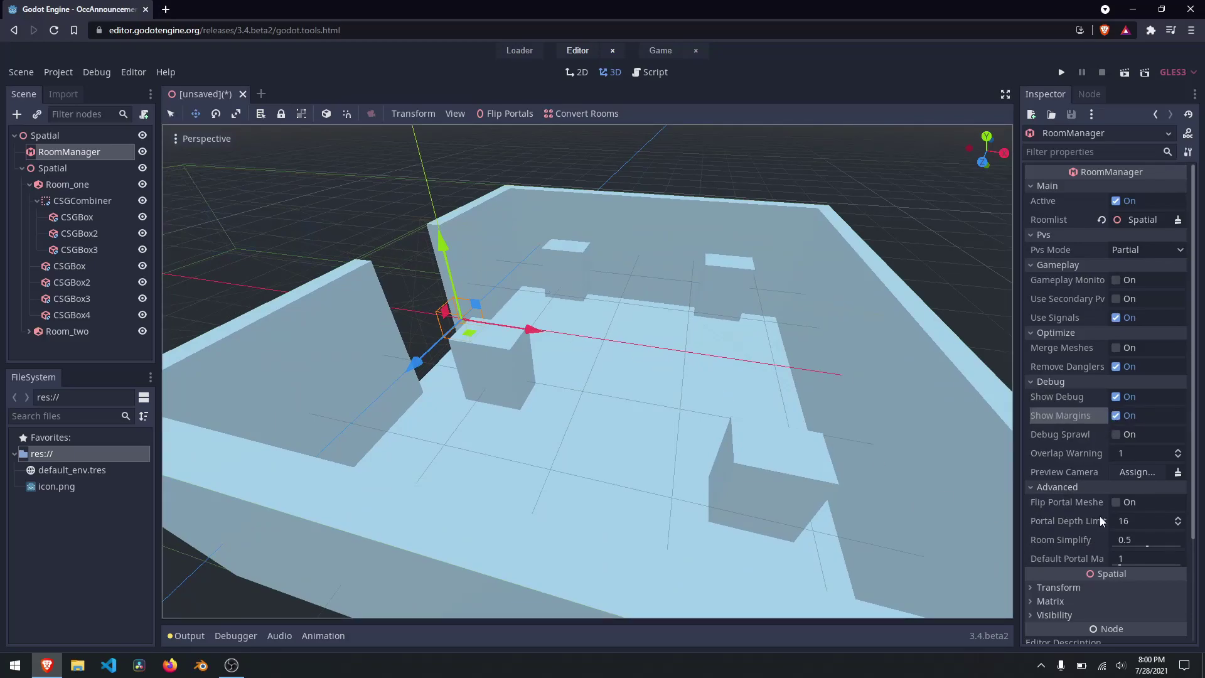
Turn Debug Sprawl on to inspect the scene with it, switch it off again and compare the rooms.
click(1116, 434)
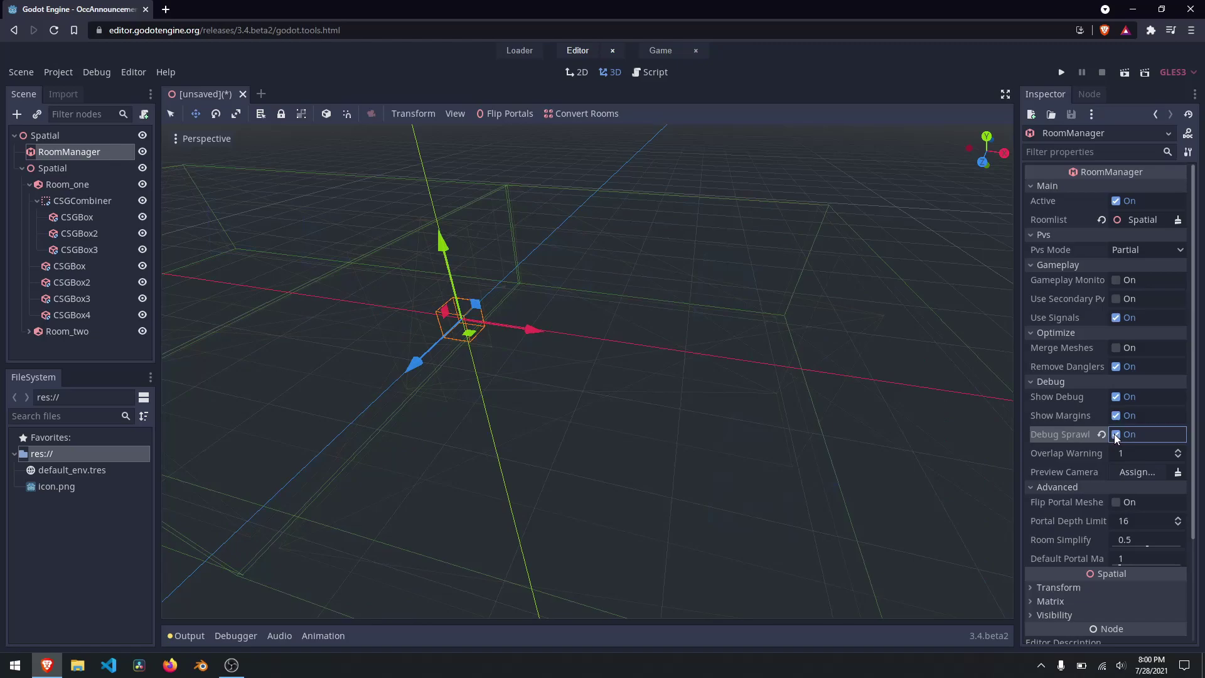
right_click(816, 383)
key(w)
right_click(741, 337)
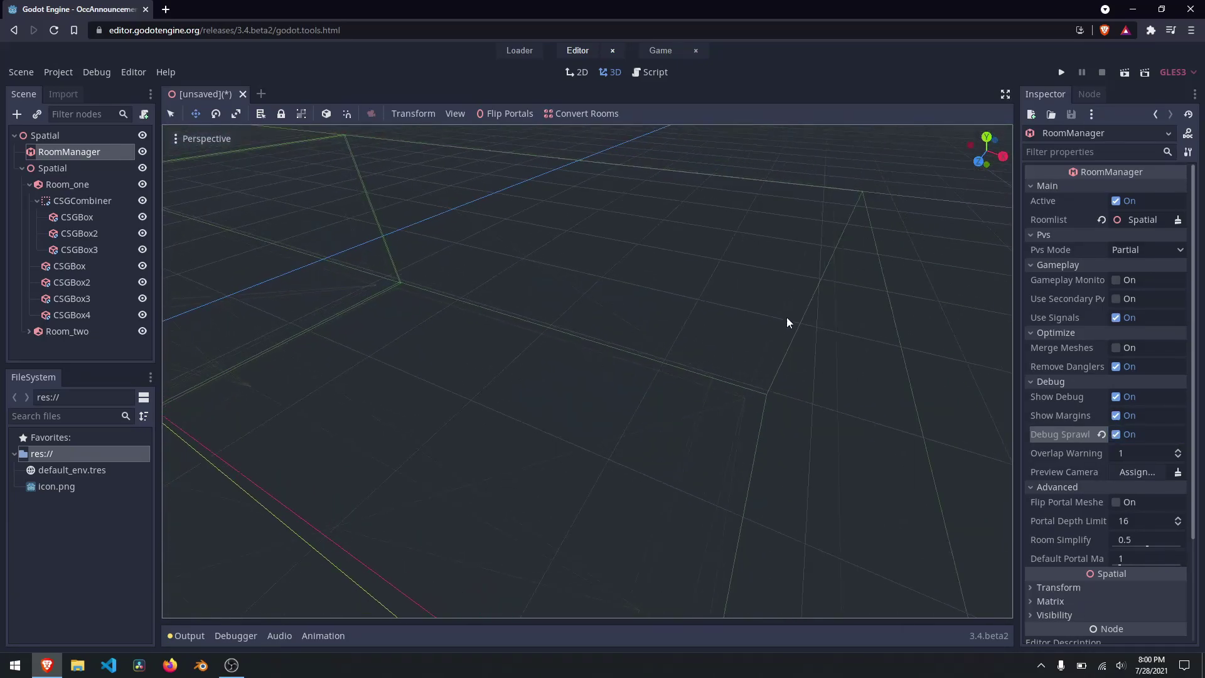
click(1116, 434)
right_click(530, 358)
key(s)
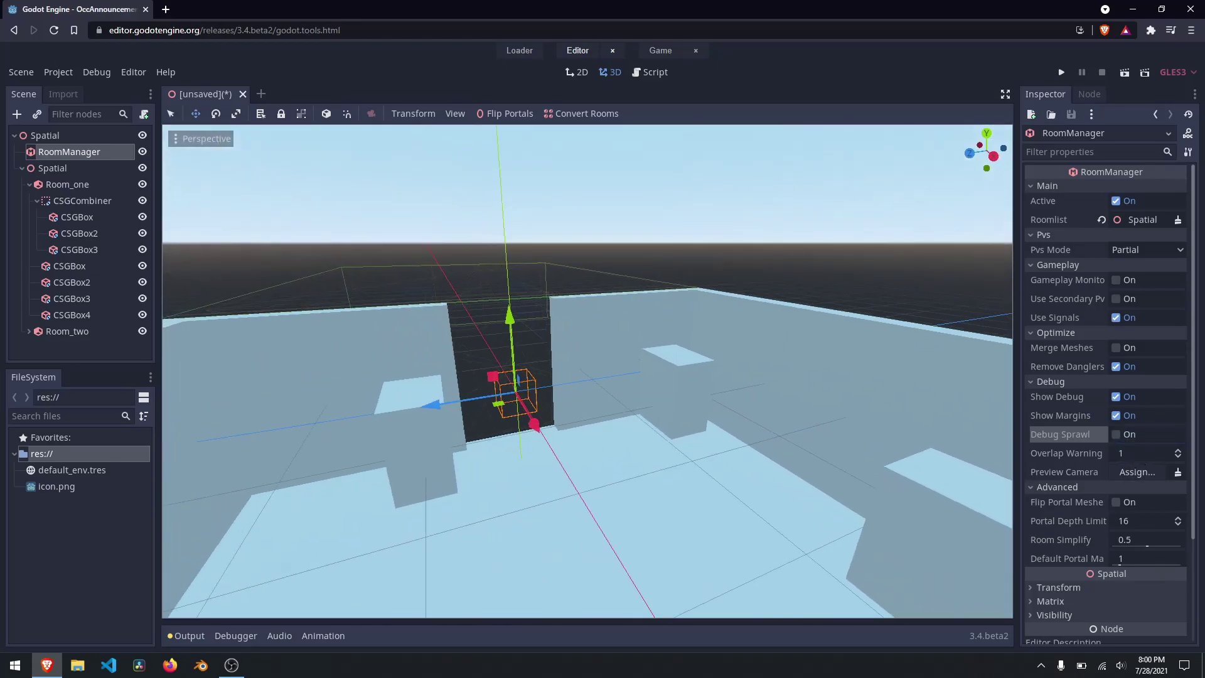
key(a)
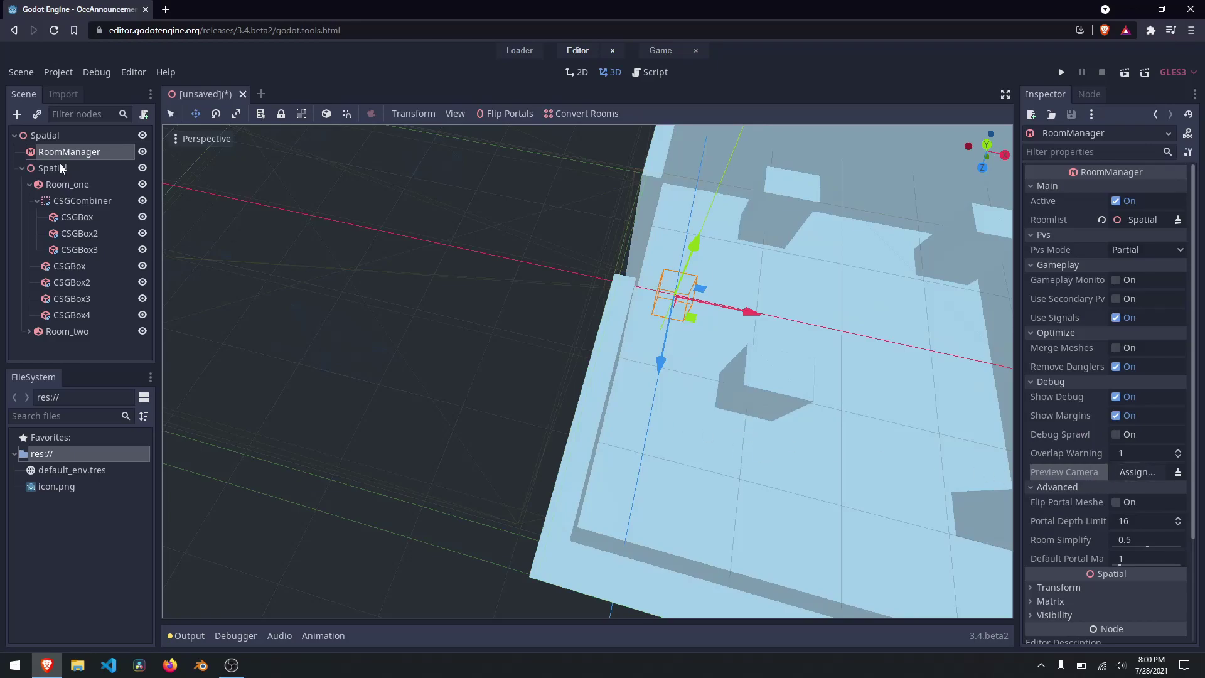
Add a Camera node under the root Spatial and move it along the X axis into the middle of the room.
drag(243, 230, 267, 220)
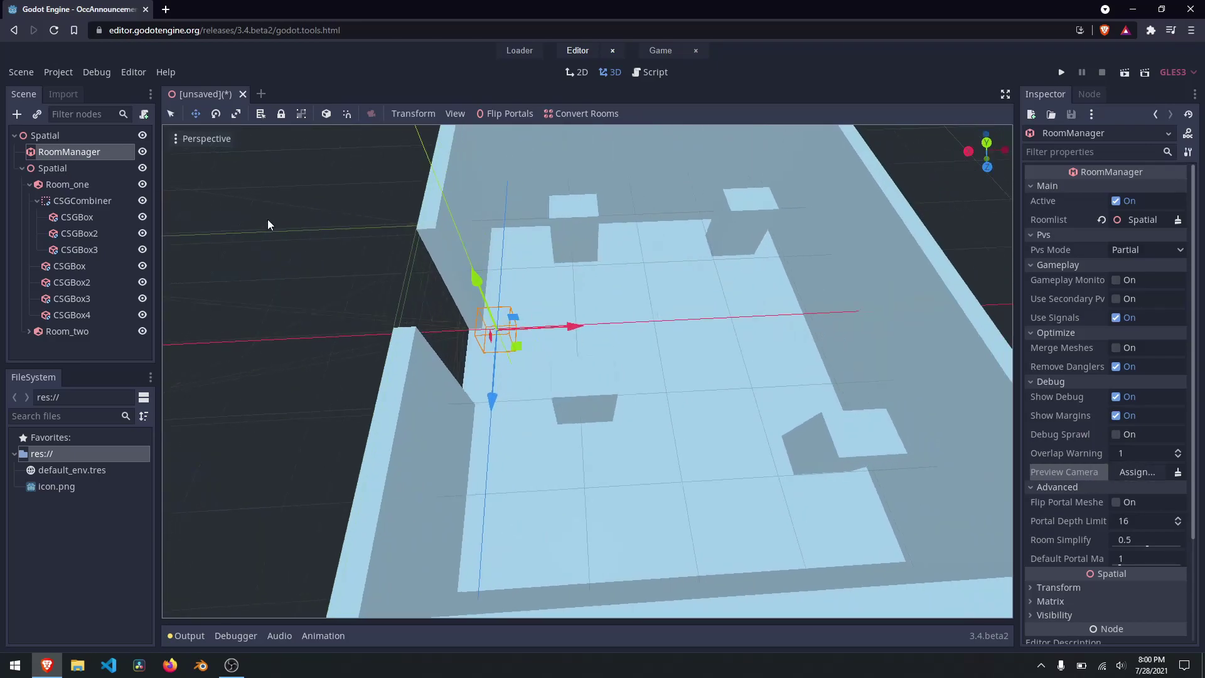
right_click(59, 142)
click(78, 148)
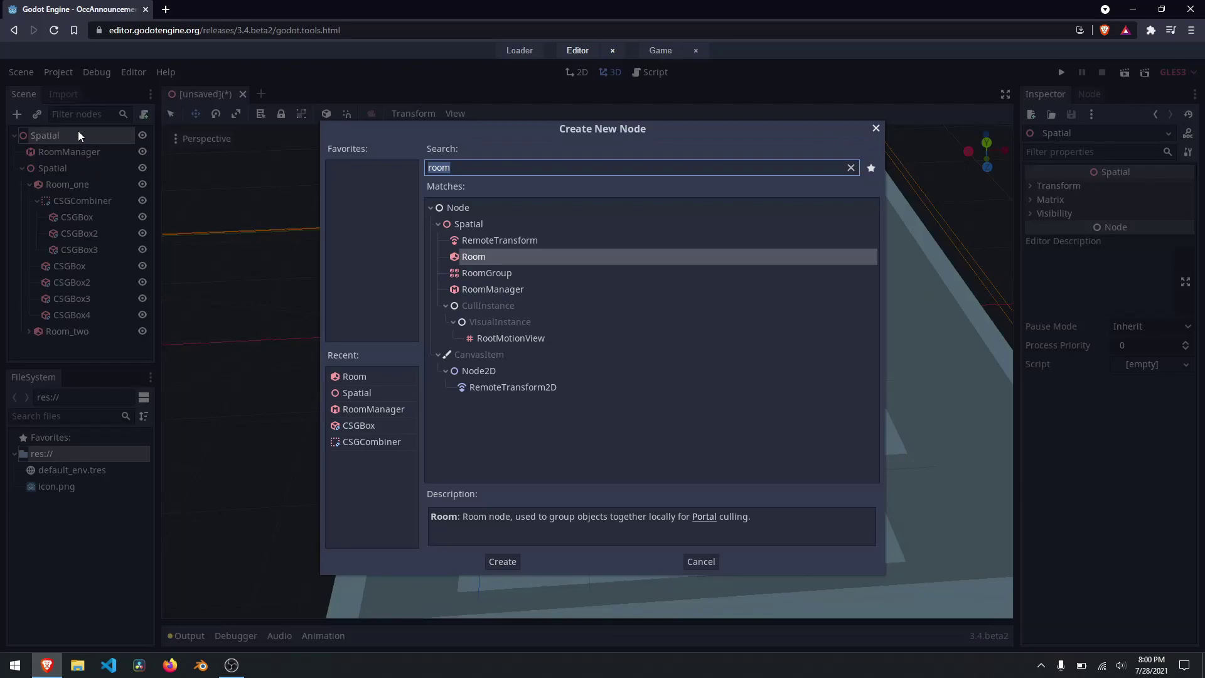
text(camera)
key(Return)
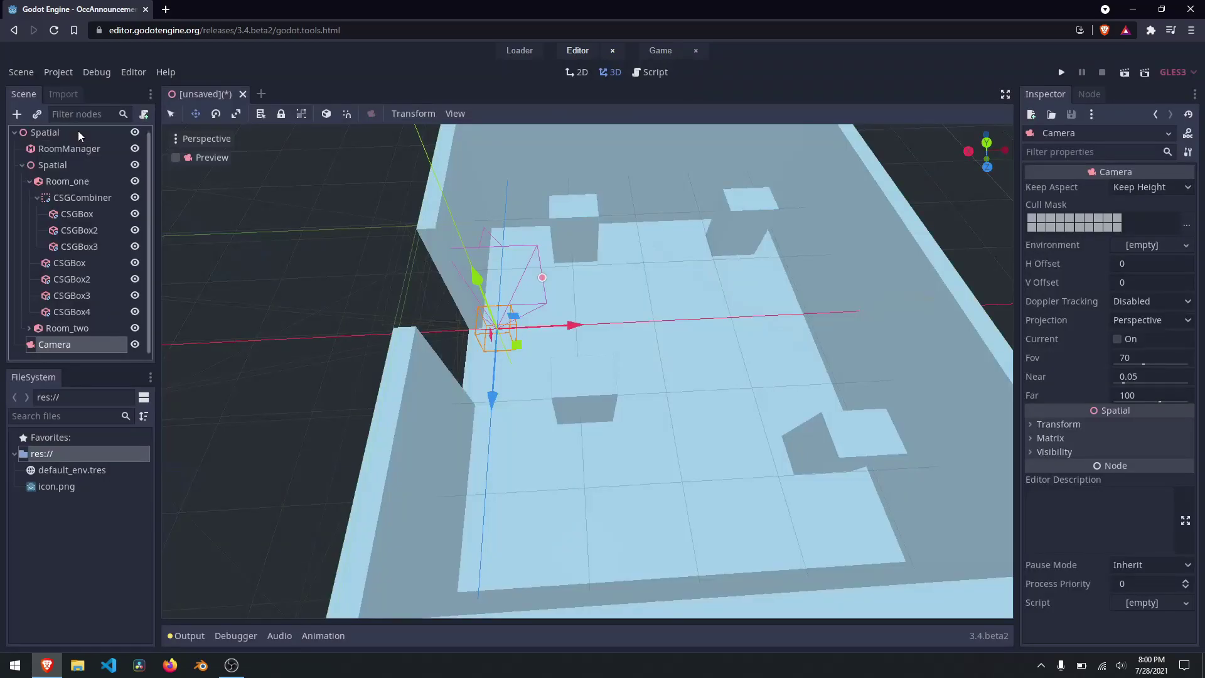
drag(557, 321, 722, 327)
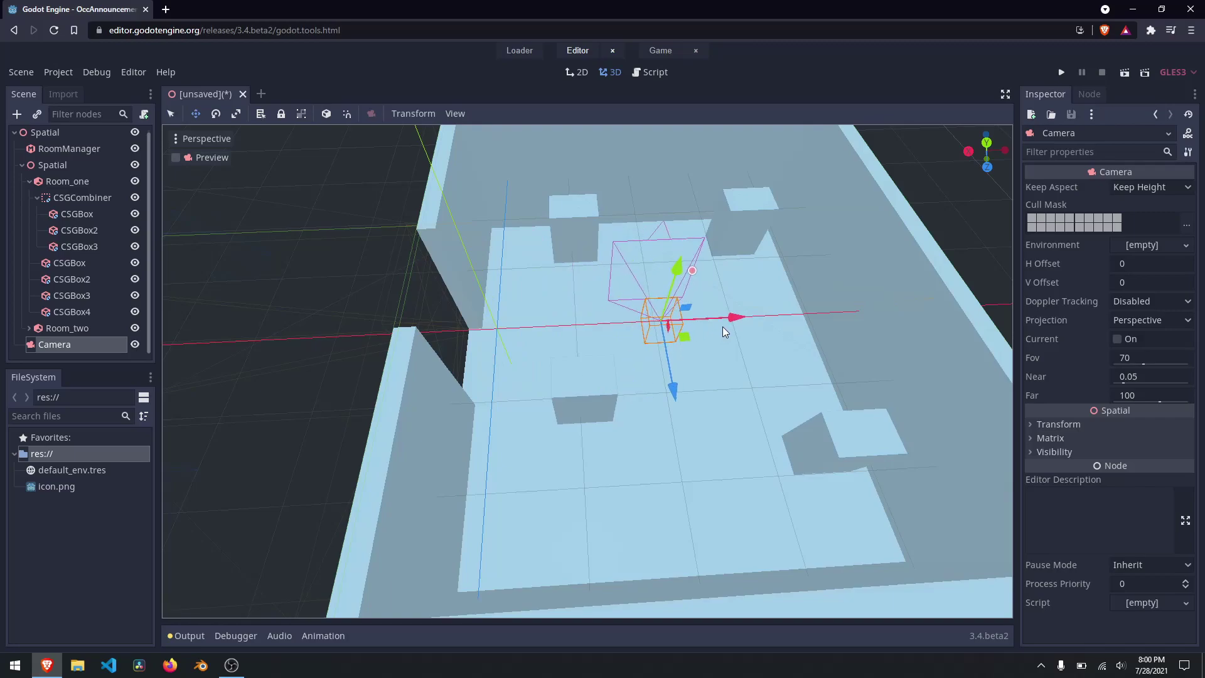
Assign the Camera node as the RoomManager's Preview Camera and view the room's objects around it.
click(74, 148)
scroll(1124, 440, down, 5)
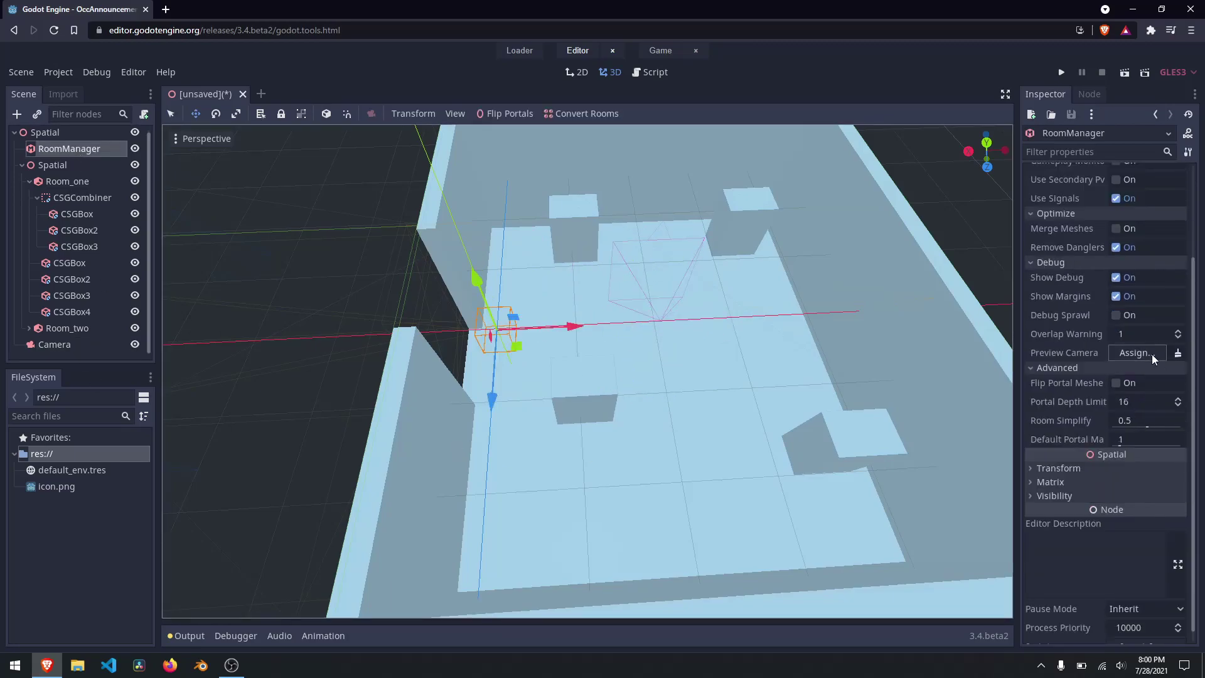
click(1135, 353)
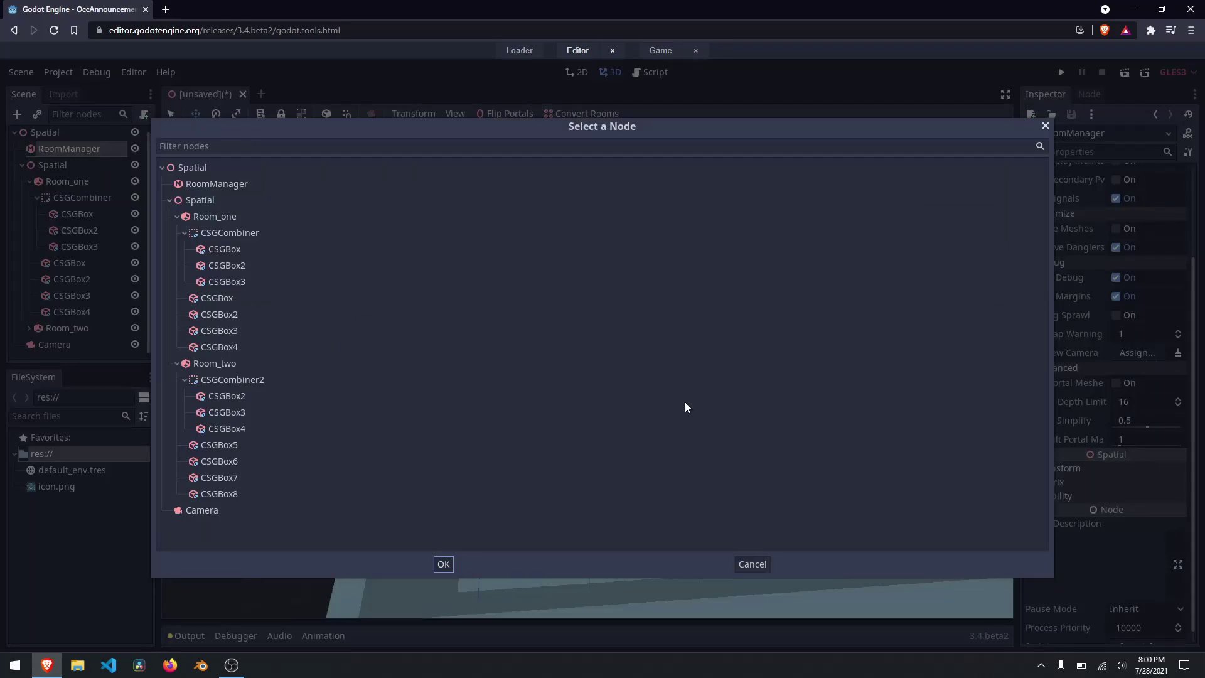
click(193, 514)
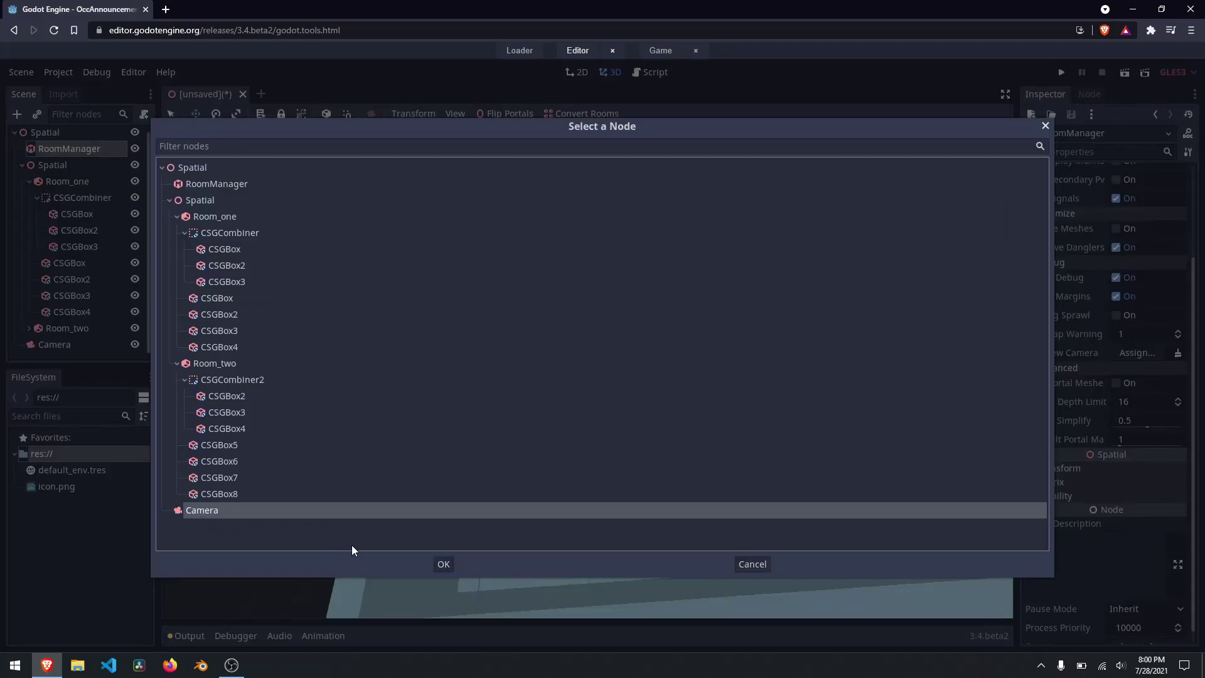
click(442, 563)
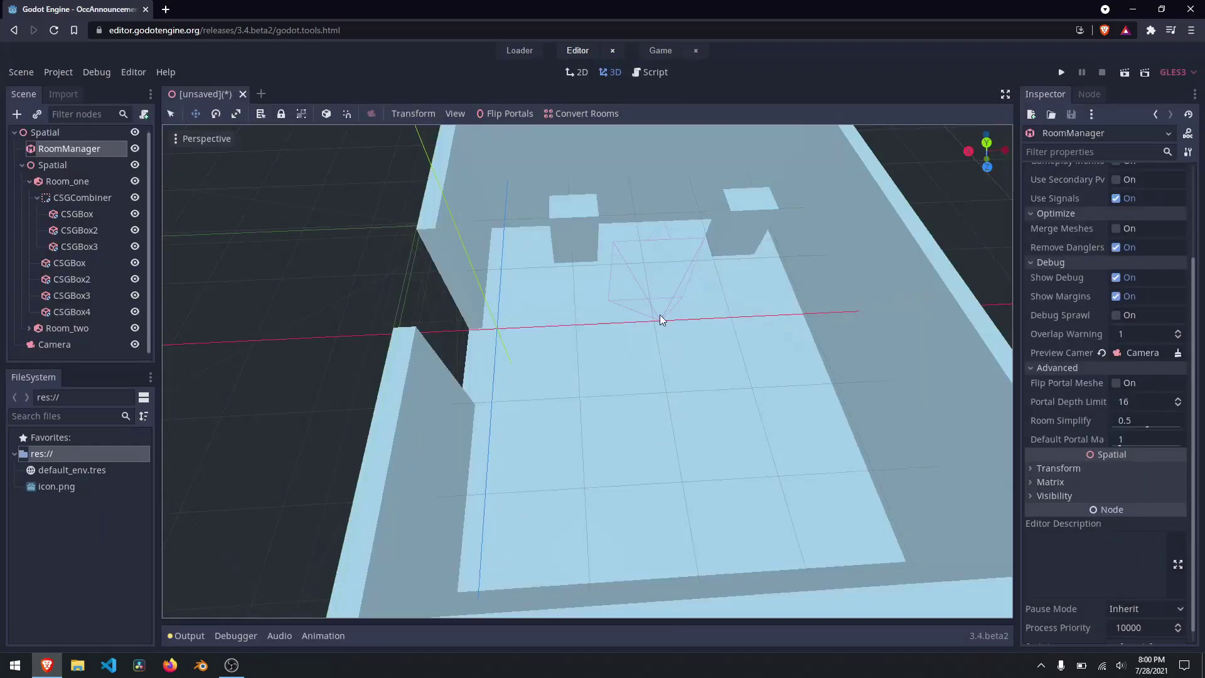
drag(702, 401, 702, 401)
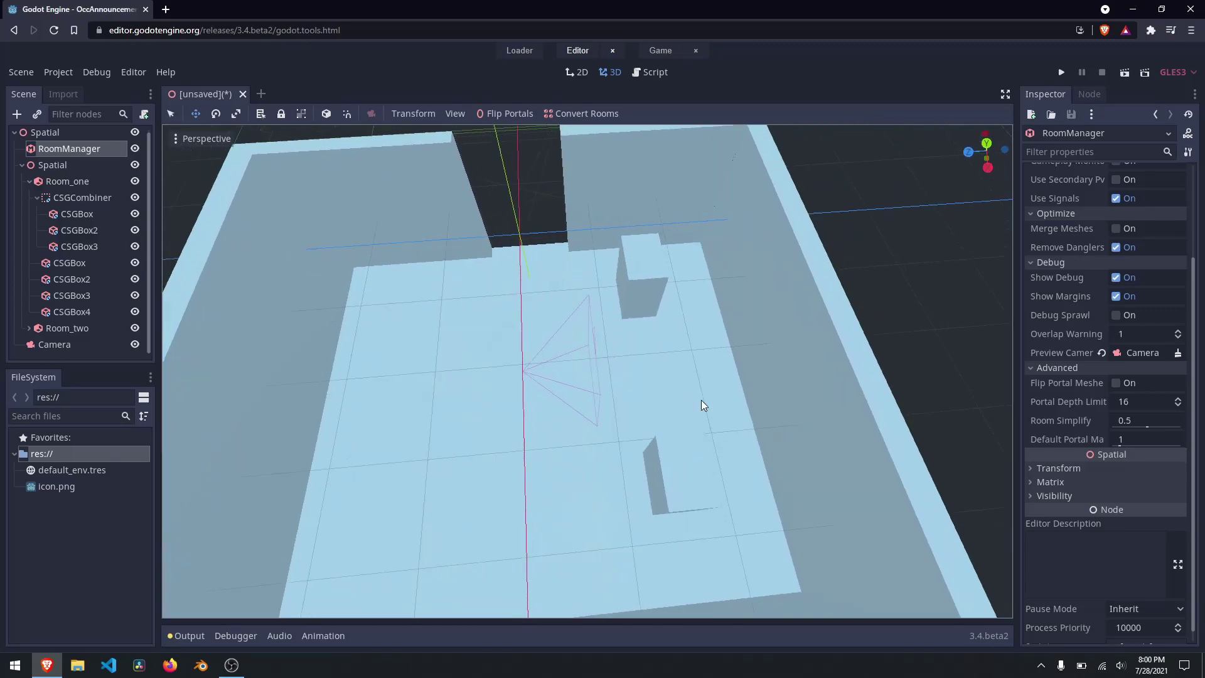
Rotate the Camera around its vertical axis until it faces the doorway between the two rooms.
click(44, 345)
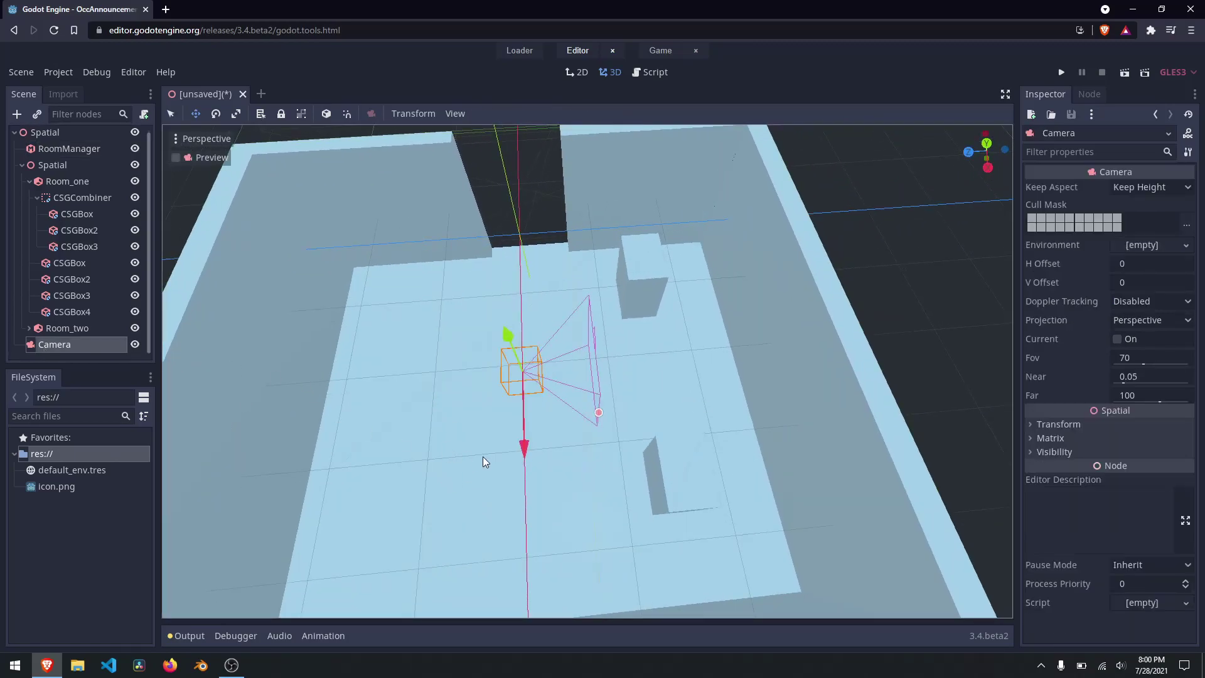
drag(498, 425, 559, 530)
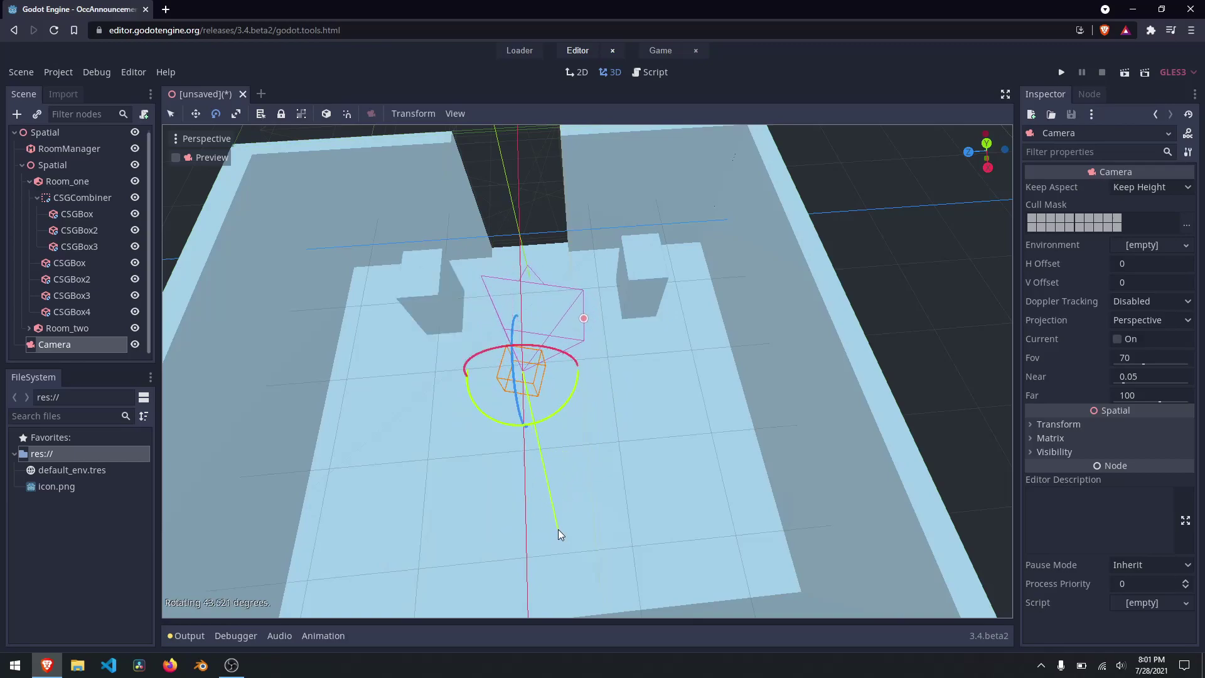
drag(559, 530, 459, 408)
drag(459, 408, 492, 411)
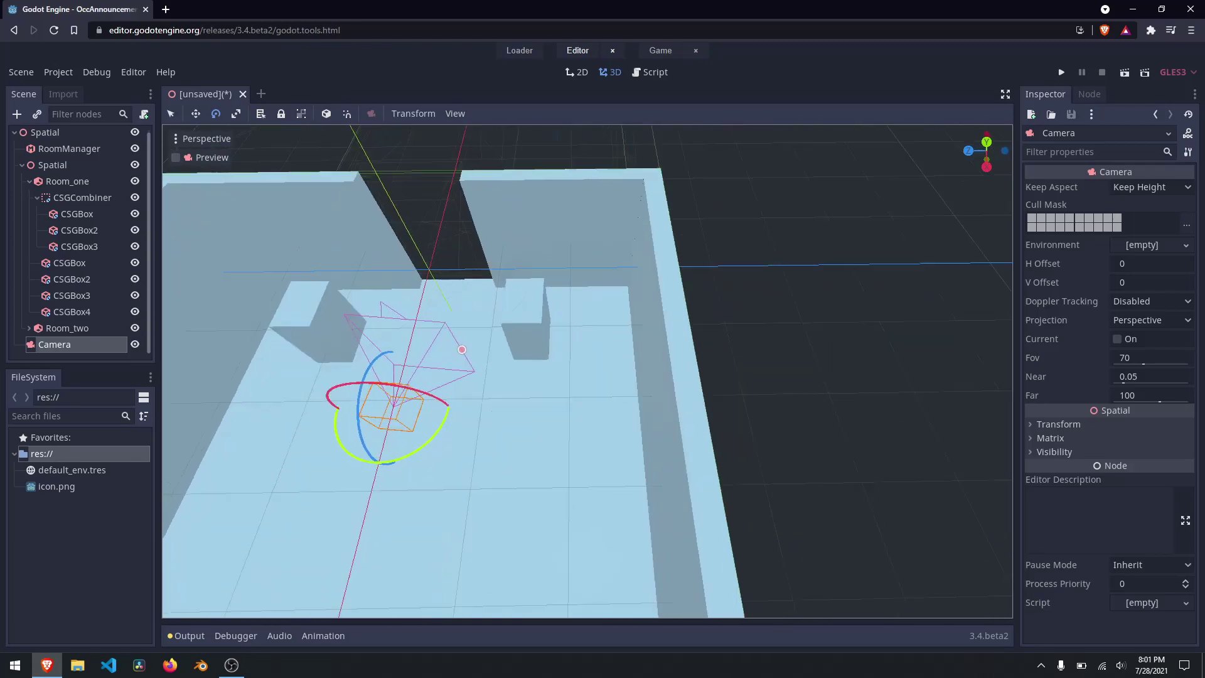
Inspect the doorway from outside and through the Camera's preview, leaving the preview off.
key(w)
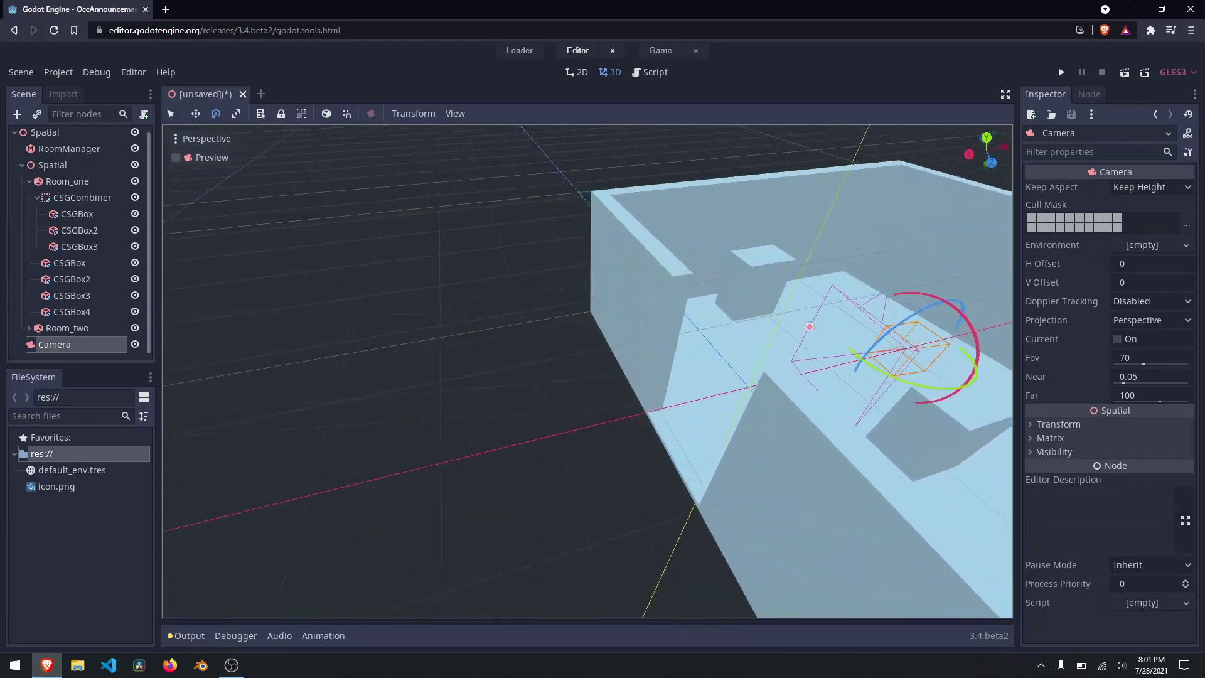
right_click(494, 378)
drag(383, 103, 310, 109)
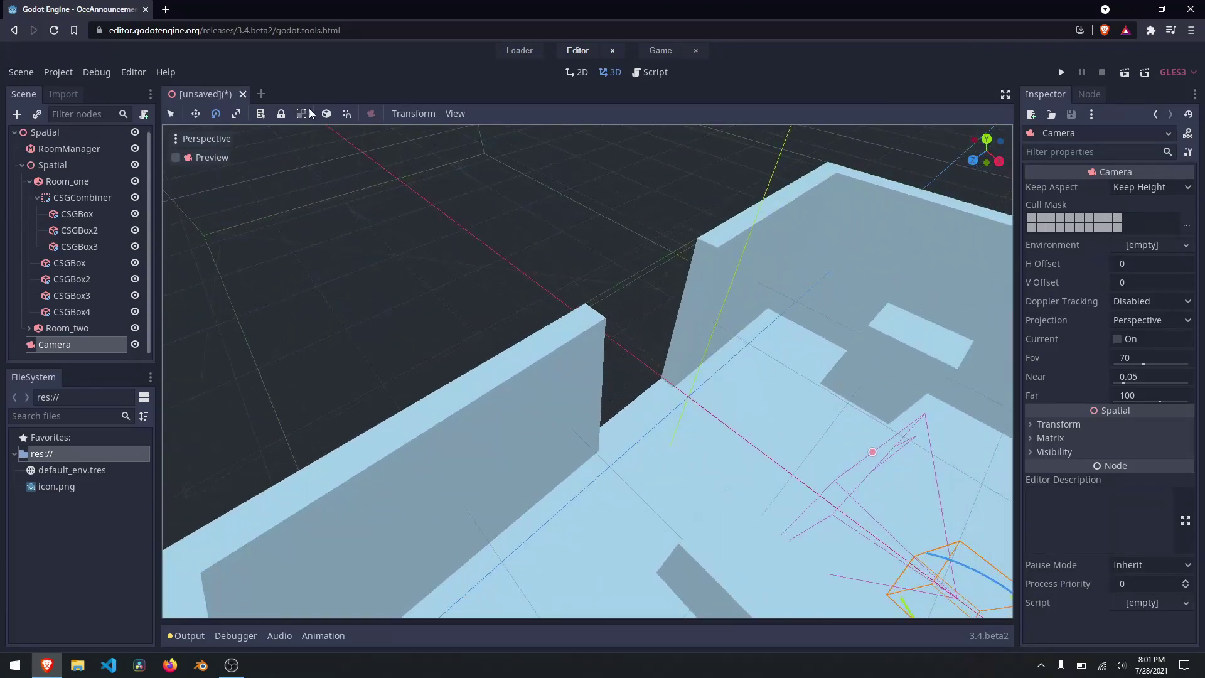
click(175, 158)
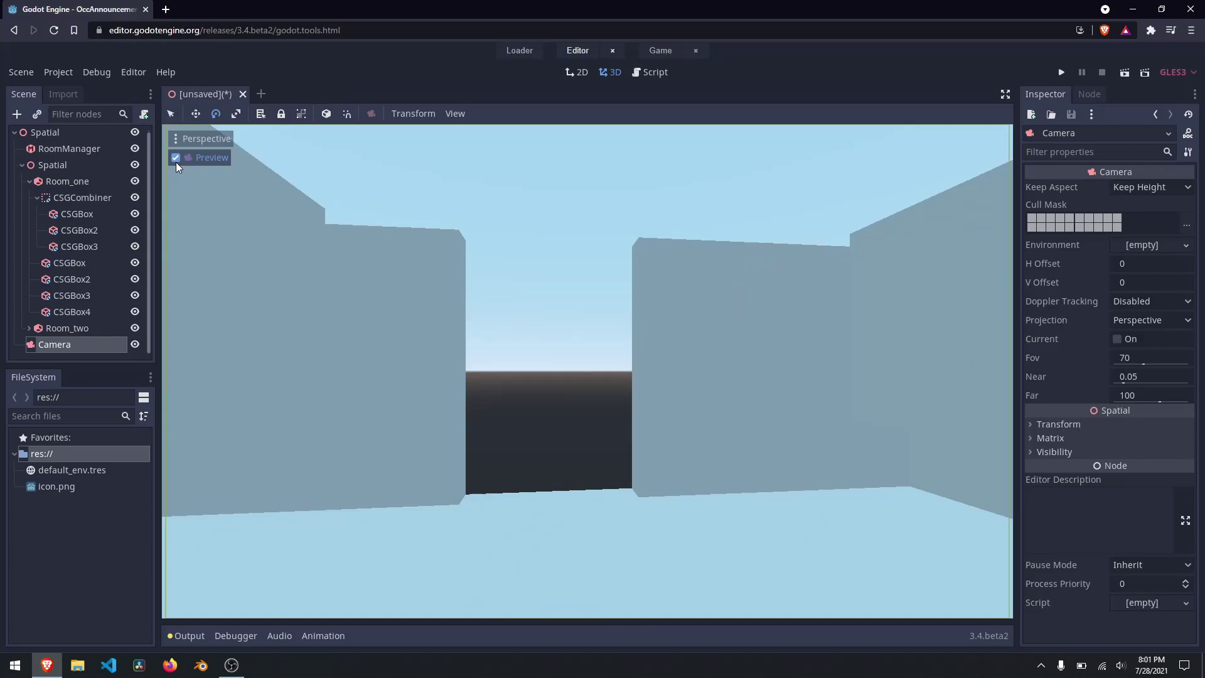
click(177, 160)
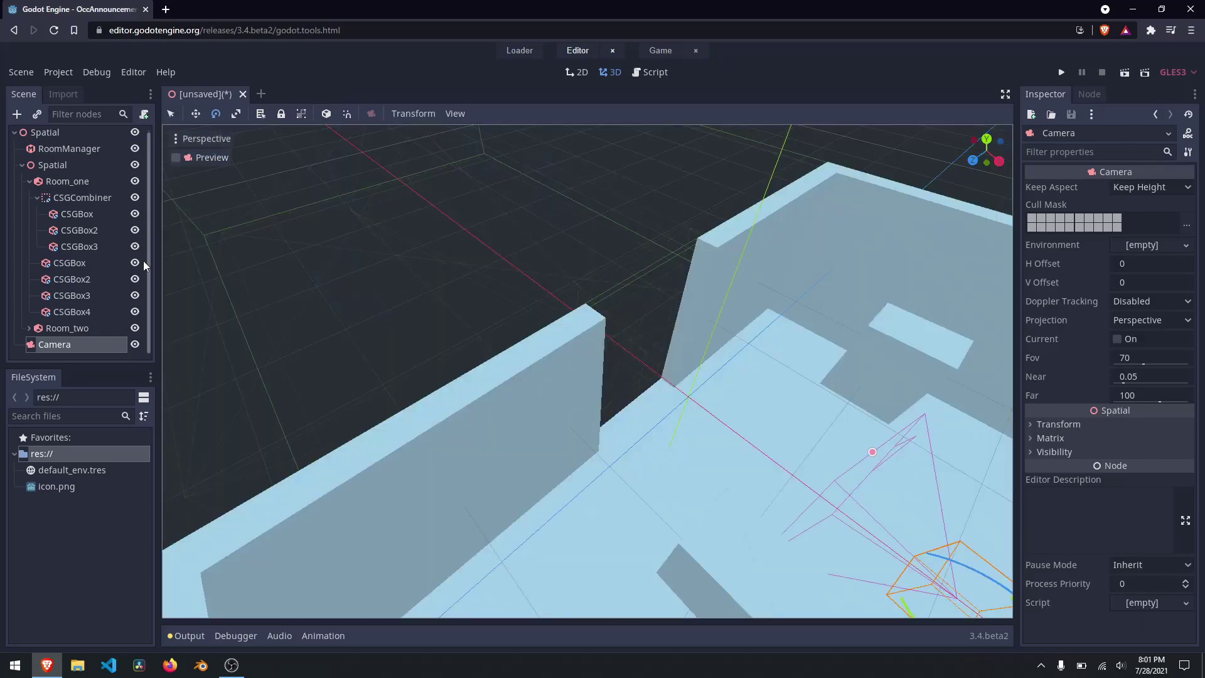
Add a Portal node as a child of Room_one.
click(30, 181)
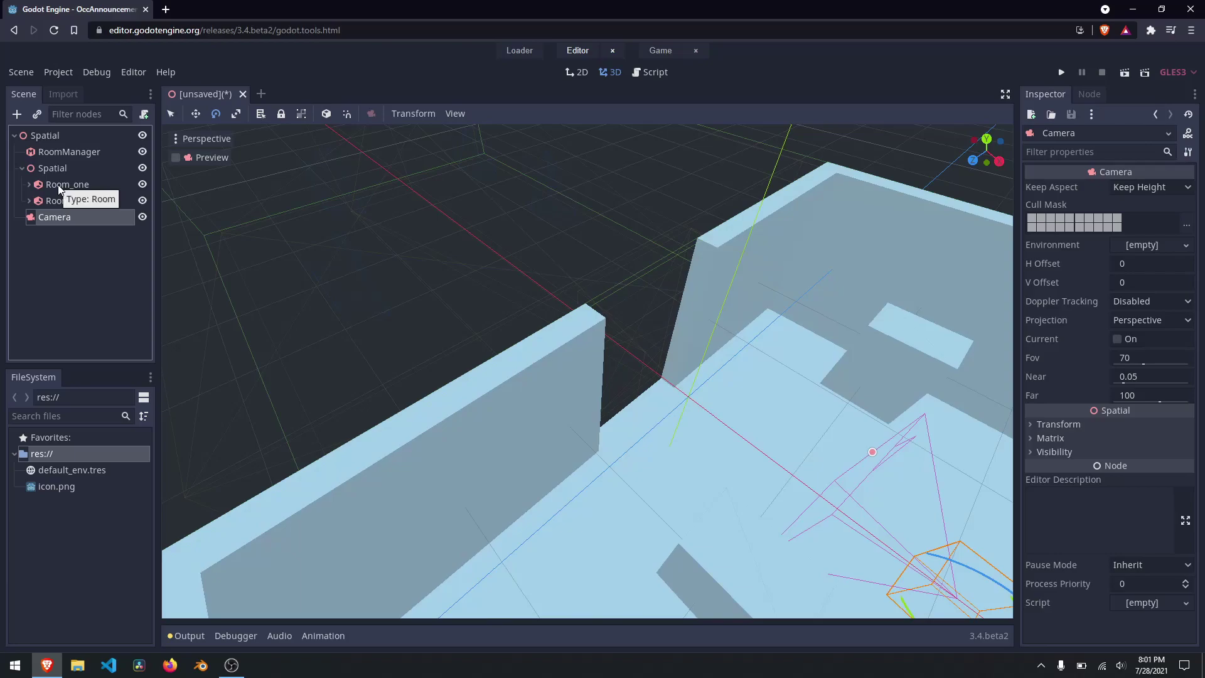
right_click(58, 186)
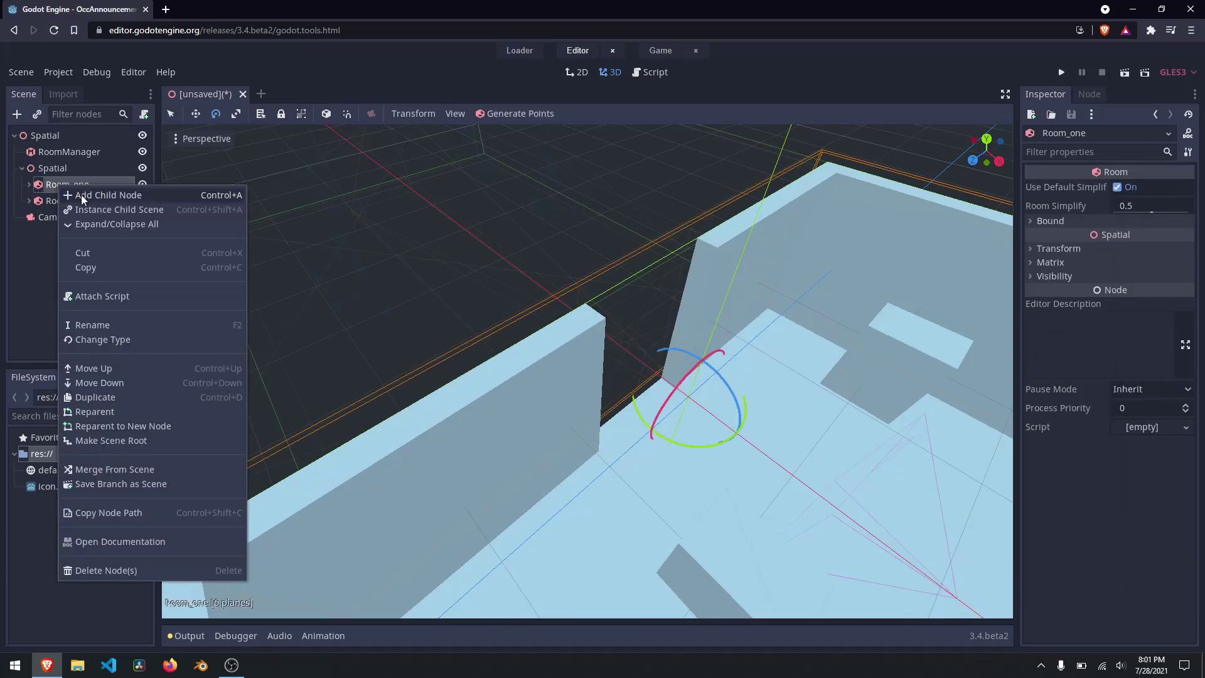
click(81, 195)
text(portal)
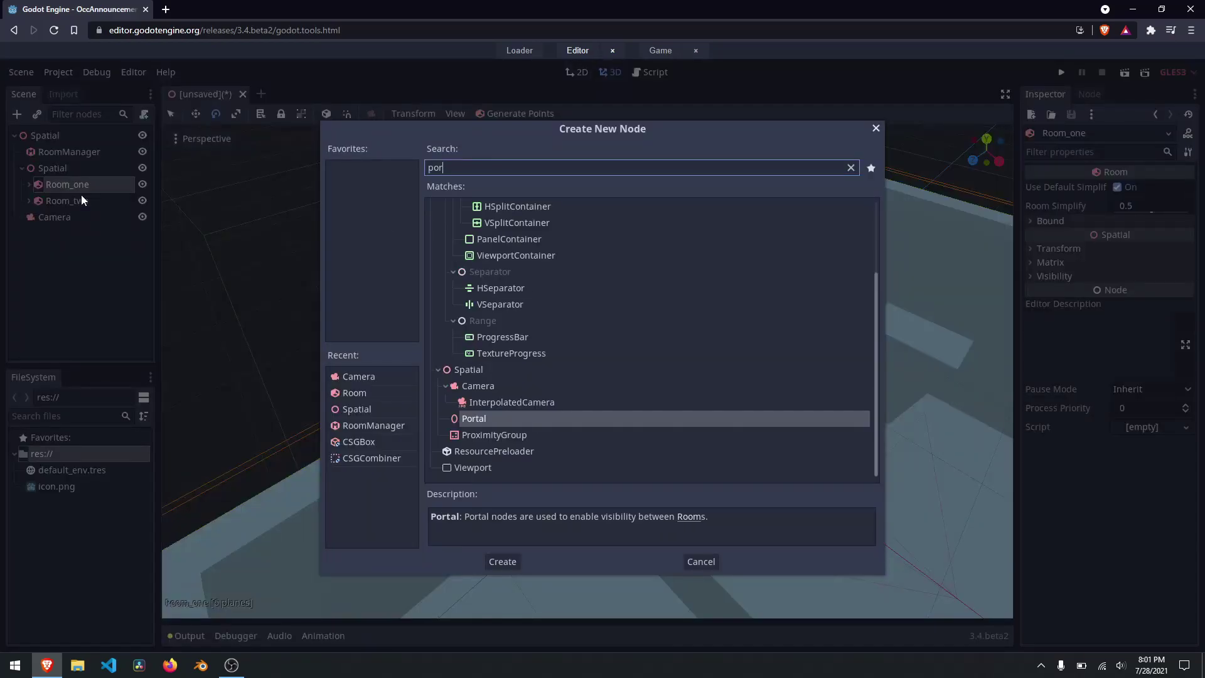
key(Return)
Rotate the Portal to point through the doorway and move it into the opening between the two rooms.
drag(494, 254, 673, 264)
drag(527, 374, 480, 259)
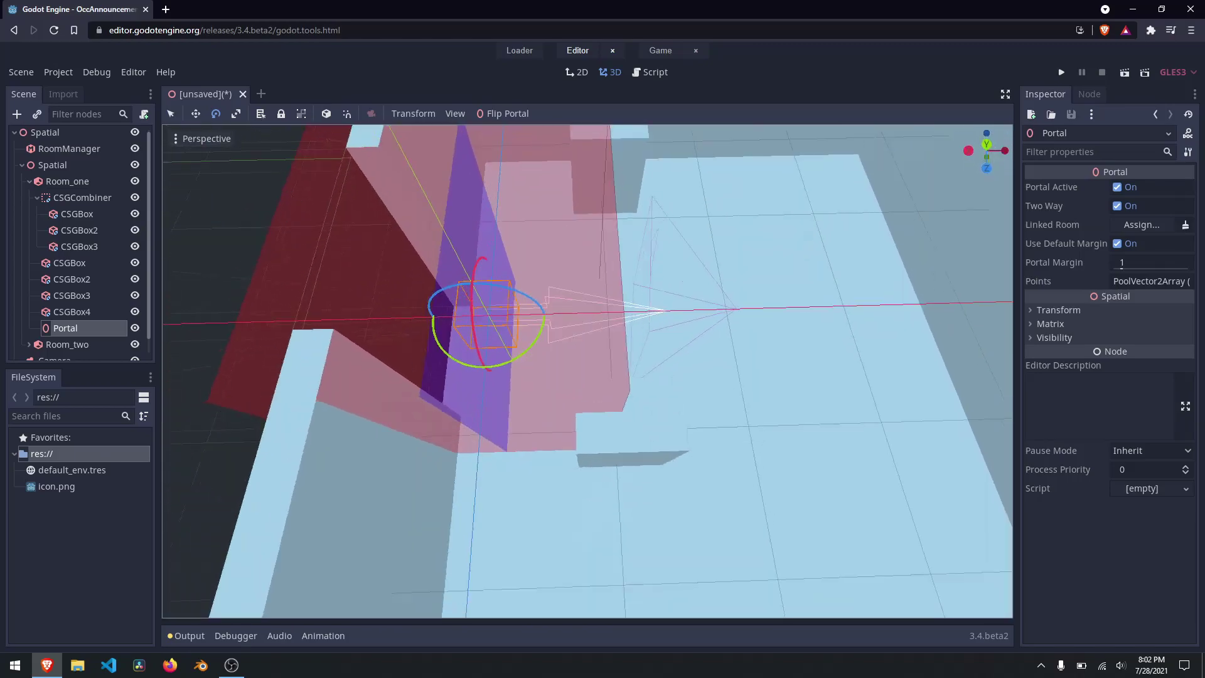
drag(384, 320, 509, 319)
key(w)
drag(682, 310, 610, 299)
drag(443, 242, 740, 450)
drag(651, 376, 589, 424)
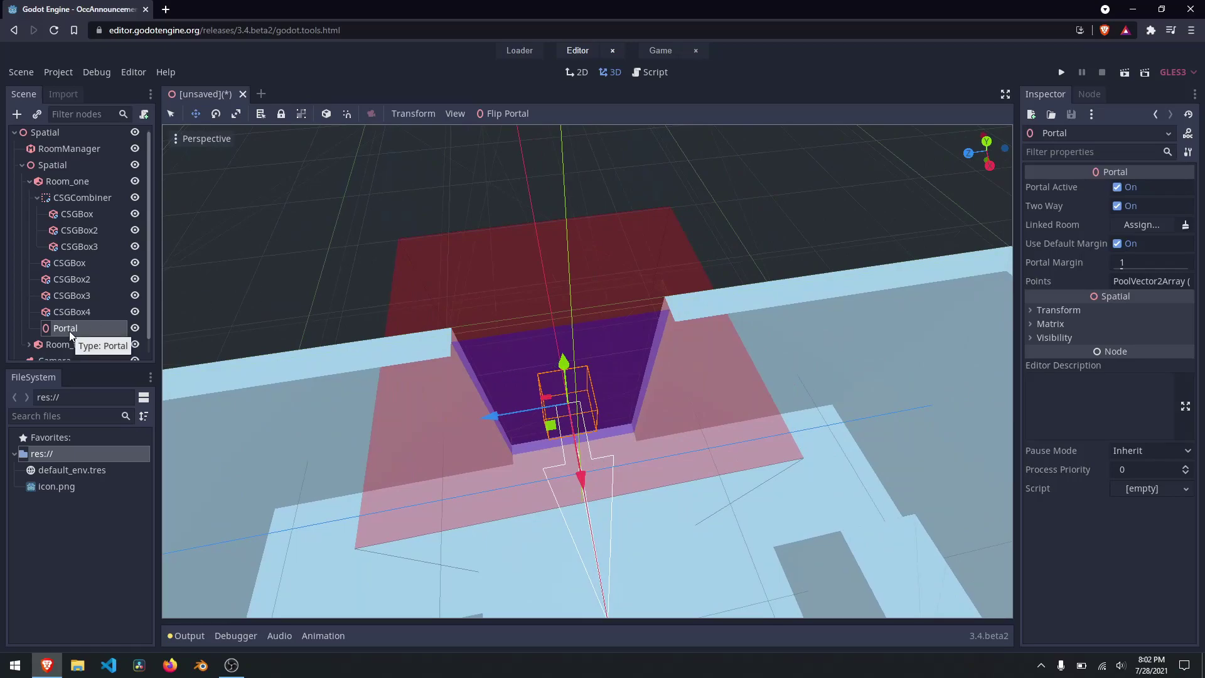
Rename the Portal node as Portal_one.
click(85, 328)
click(88, 328)
text(_one)
key(Return)
Duplicate Portal_one and make the copy a child of Room_two.
key(ctrl+d)
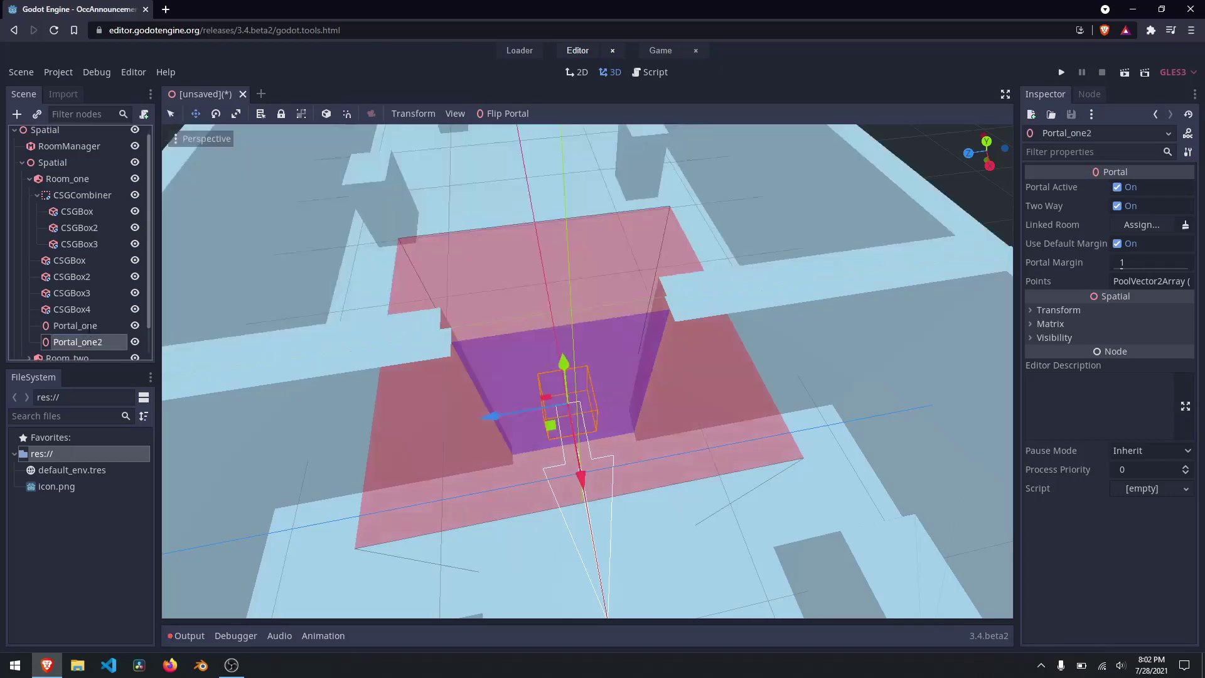
scroll(95, 326, down, 1)
drag(84, 311, 76, 328)
click(30, 328)
scroll(76, 332, down, 4)
scroll(77, 295, up, 2)
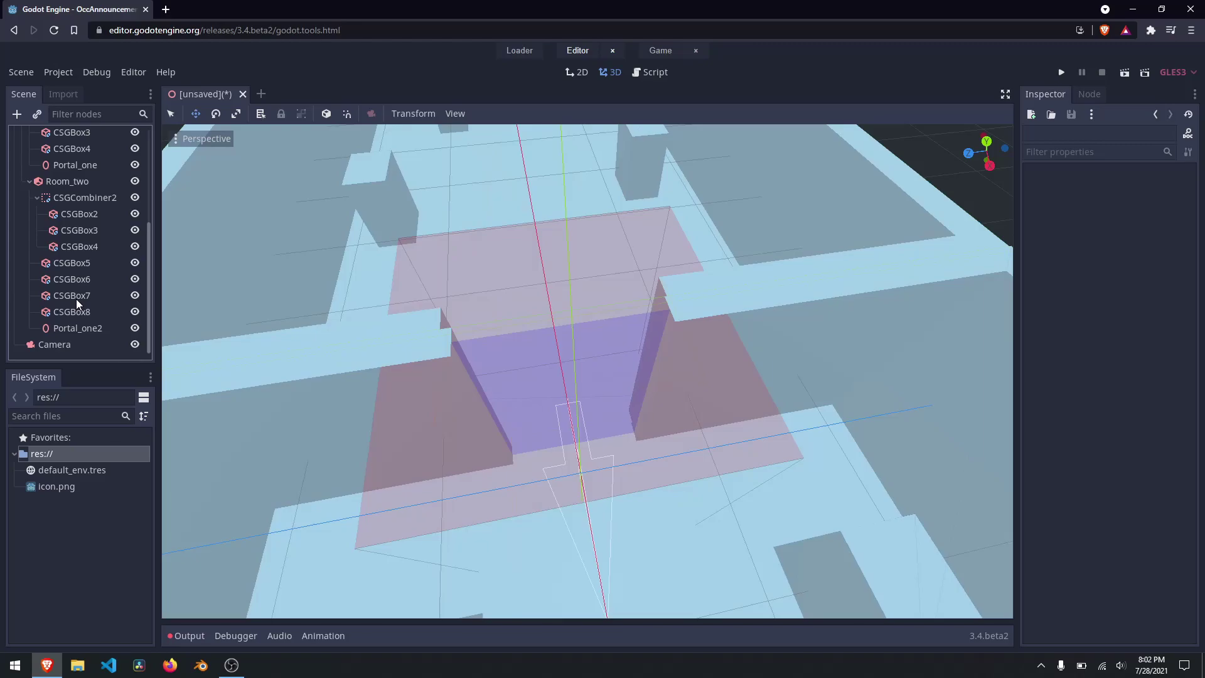
Set Portal_one's Linked Room to Room_one.
click(76, 252)
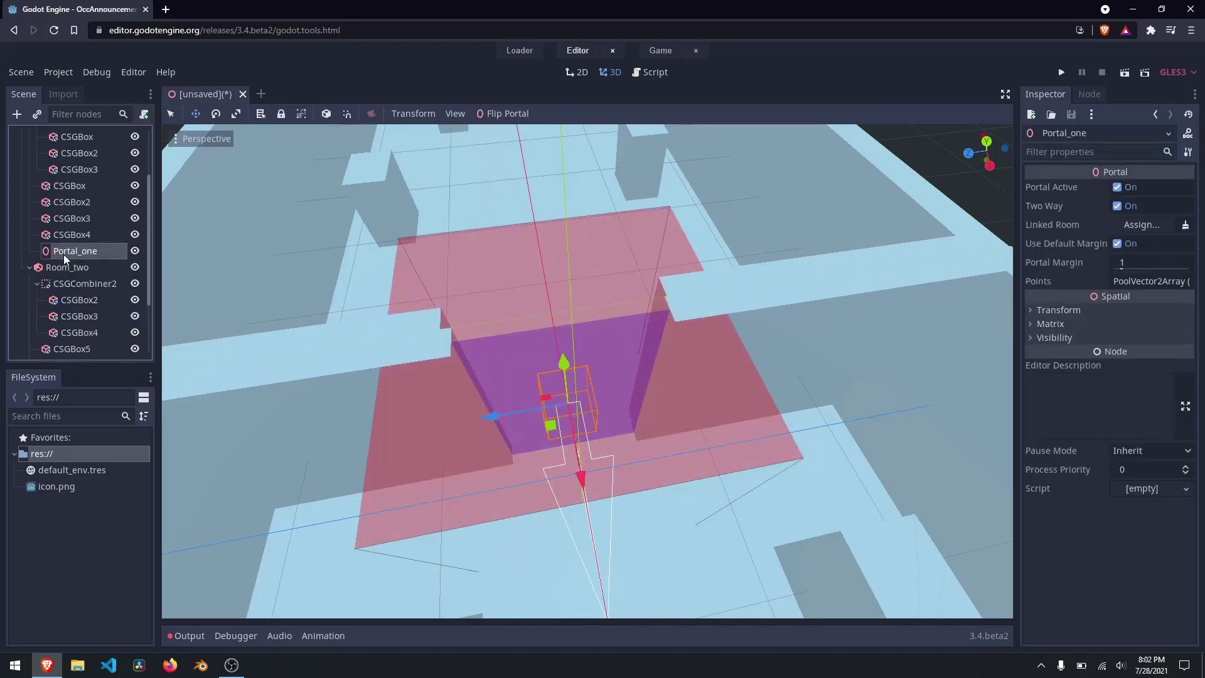
click(1143, 225)
double_click(205, 217)
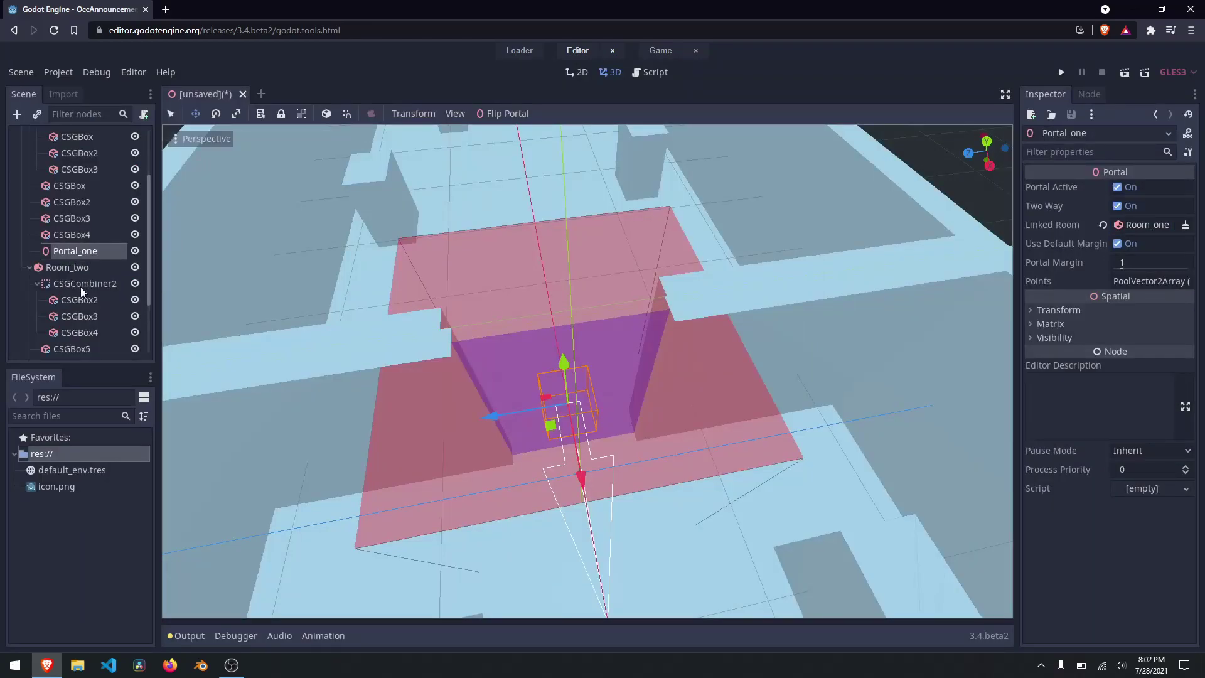
Set the Linked Room of Portal_one2, the portal under Room_two, to Room_two.
scroll(83, 298, down, 2)
click(78, 328)
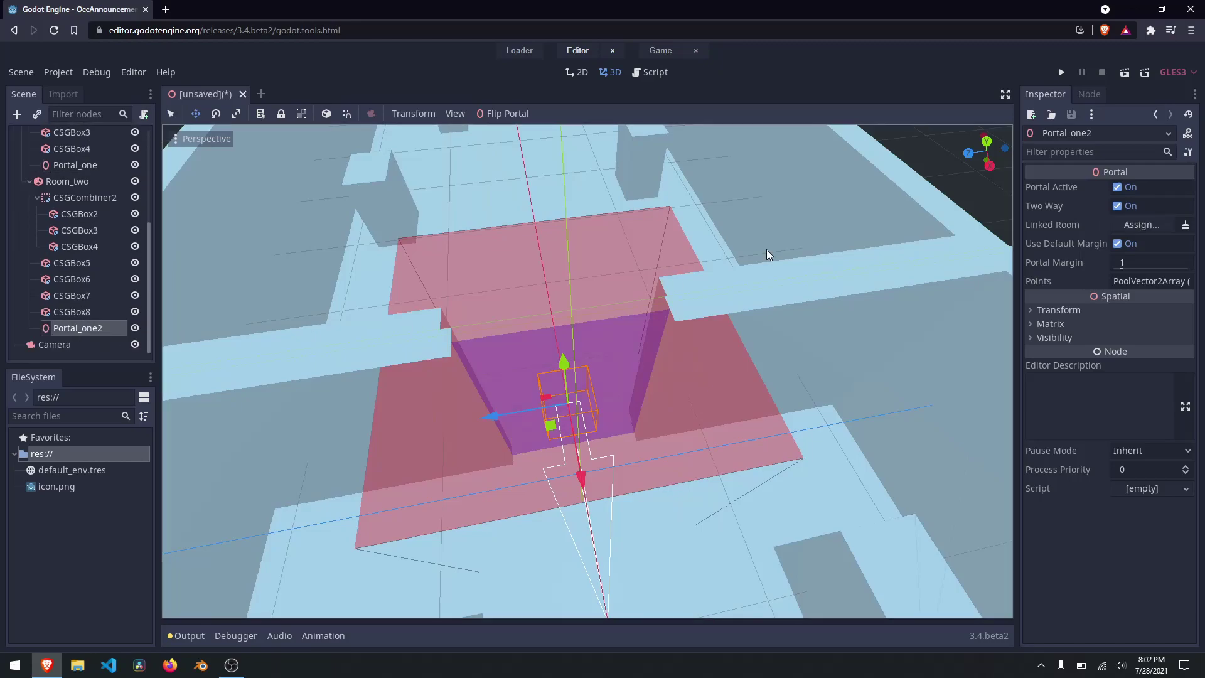
click(1152, 225)
double_click(216, 376)
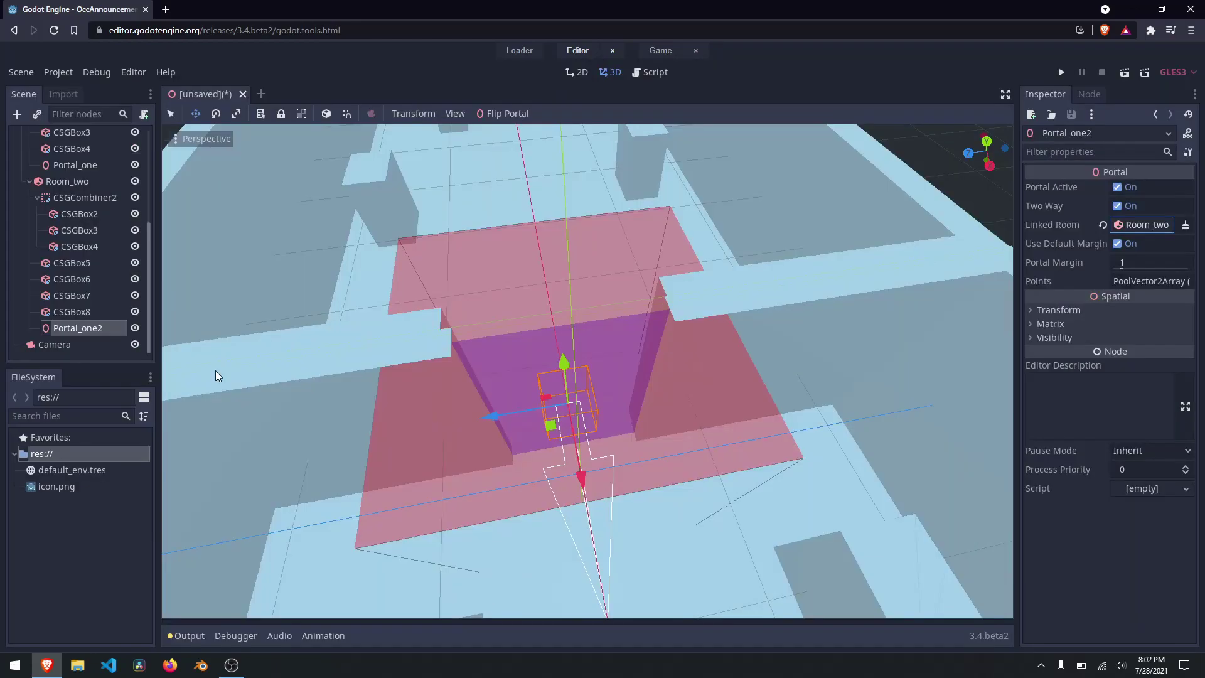
Rename Portal_one2 as Portal_two and rotate it to face the opposite direction through the doorway.
click(99, 325)
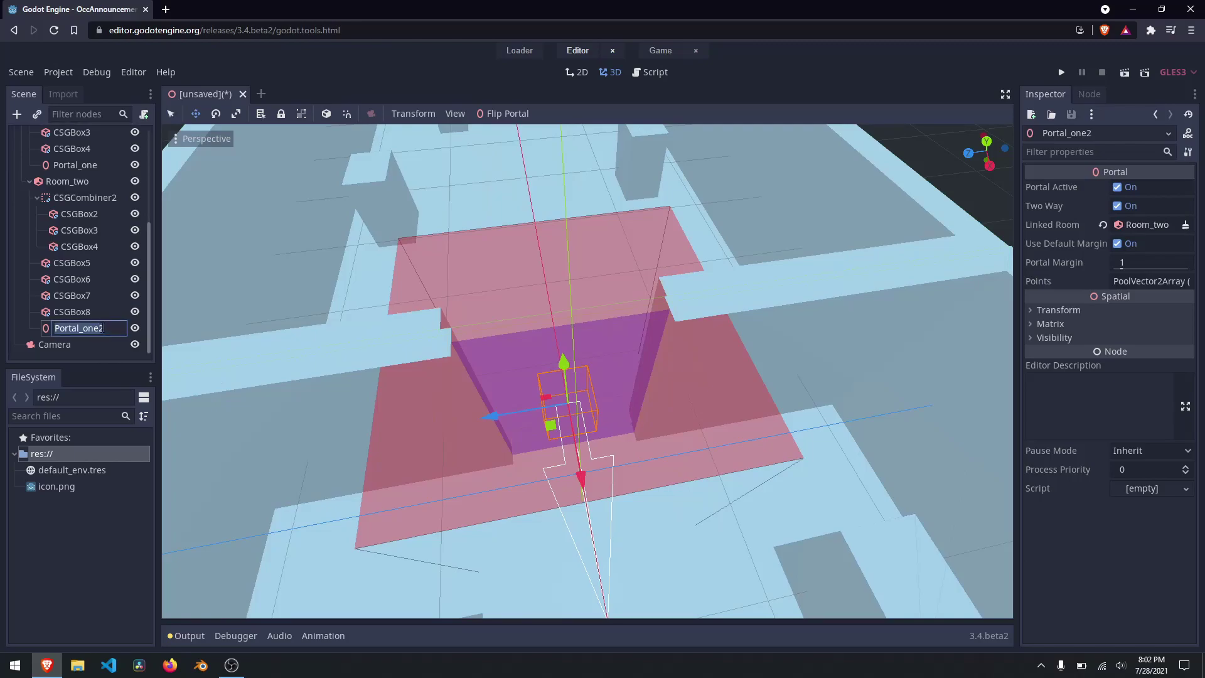
key(End)
key(BackSpace)
key(BackSpace)
key(BackSpace)
key(BackSpace)
text(two)
key(Return)
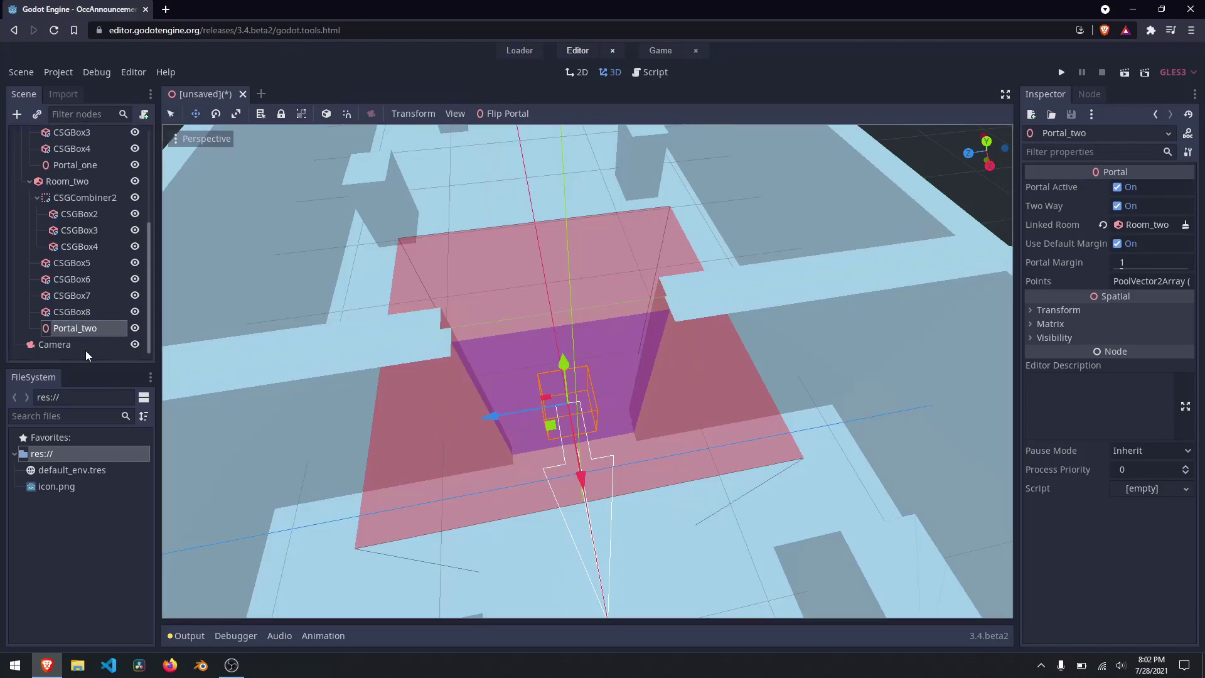
key(e)
drag(562, 453, 613, 239)
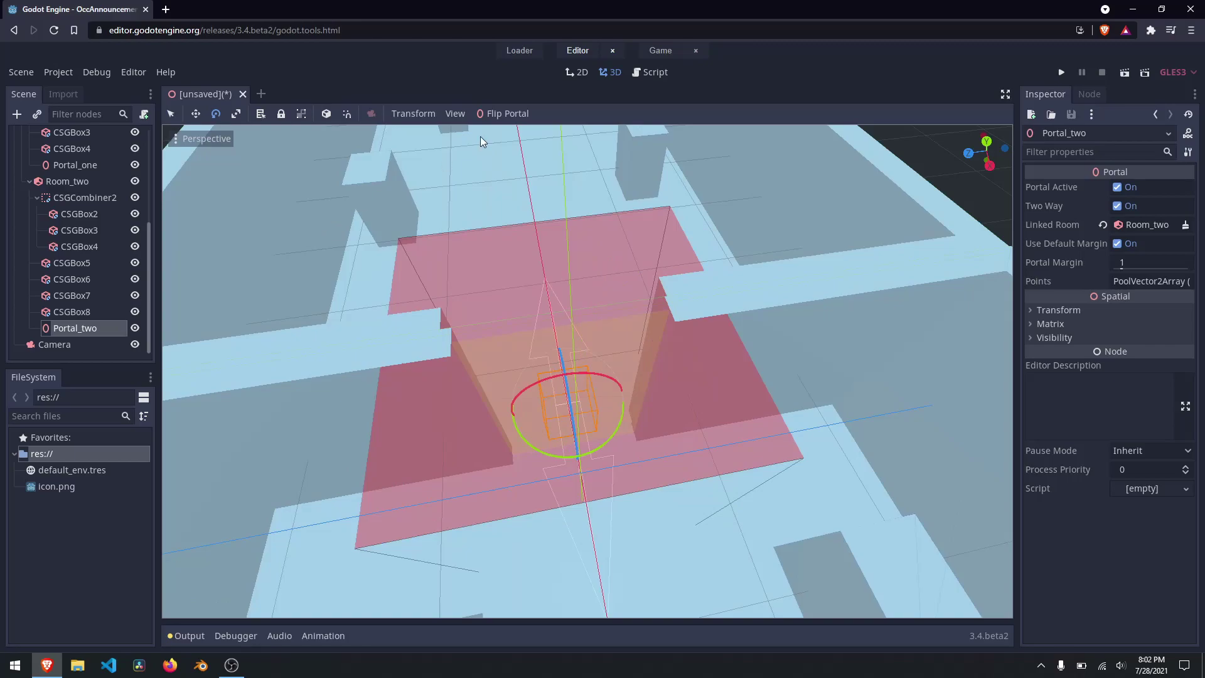
Convert the rooms with the RoomManager and examine how the two rooms are culled around the portals.
click(53, 345)
scroll(62, 198, up, 5)
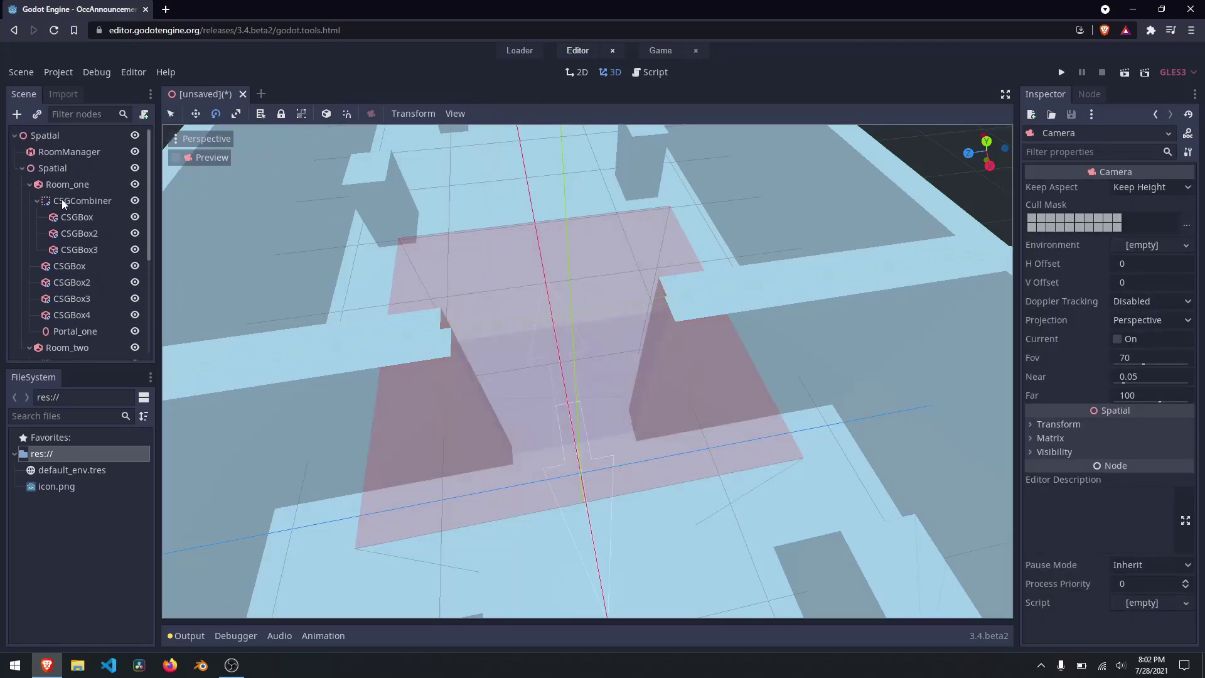
click(81, 151)
click(567, 113)
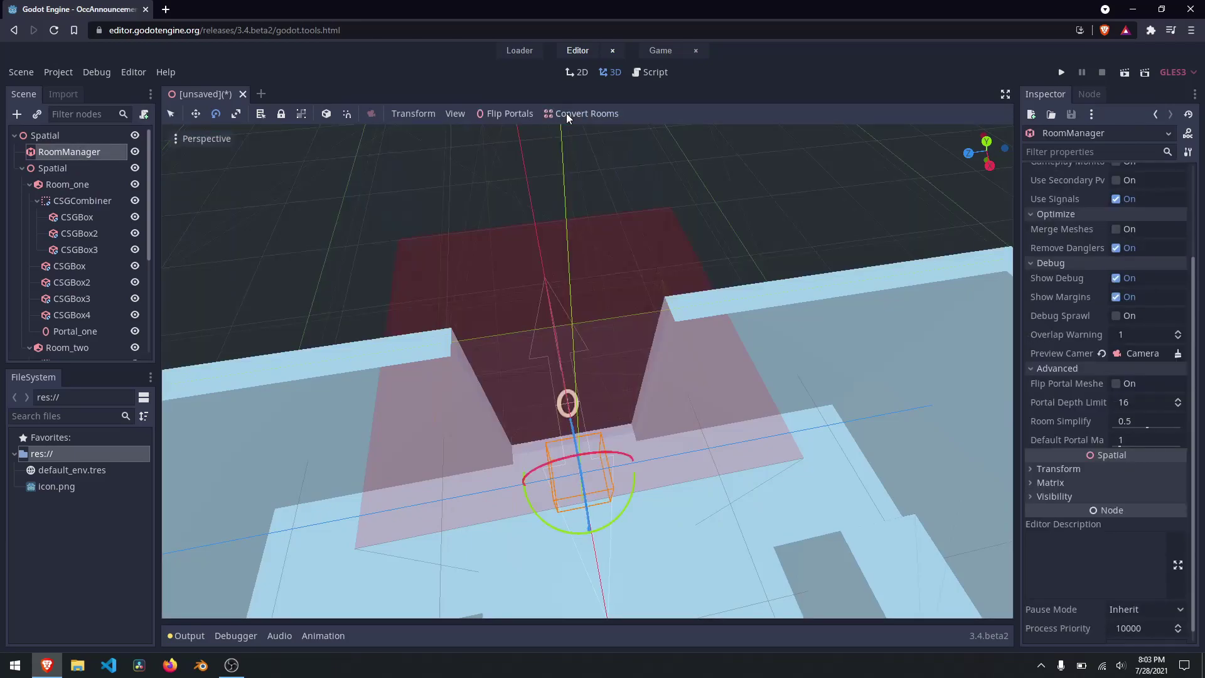
drag(565, 357, 705, 374)
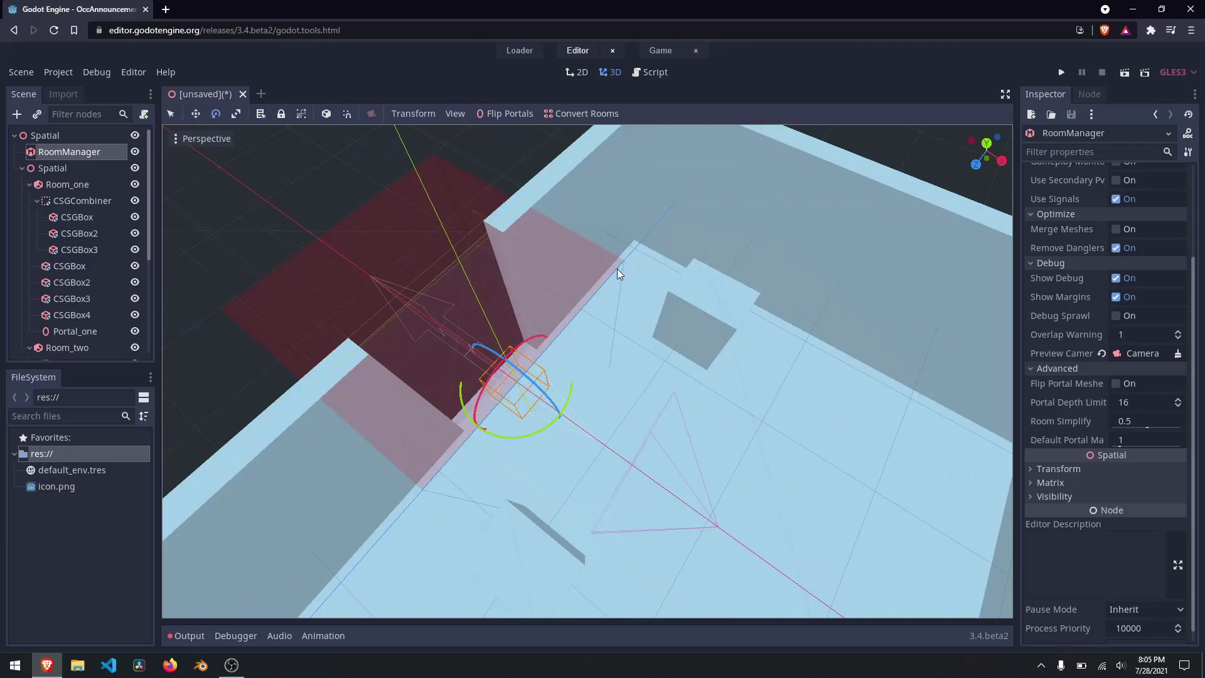
drag(587, 370, 590, 311)
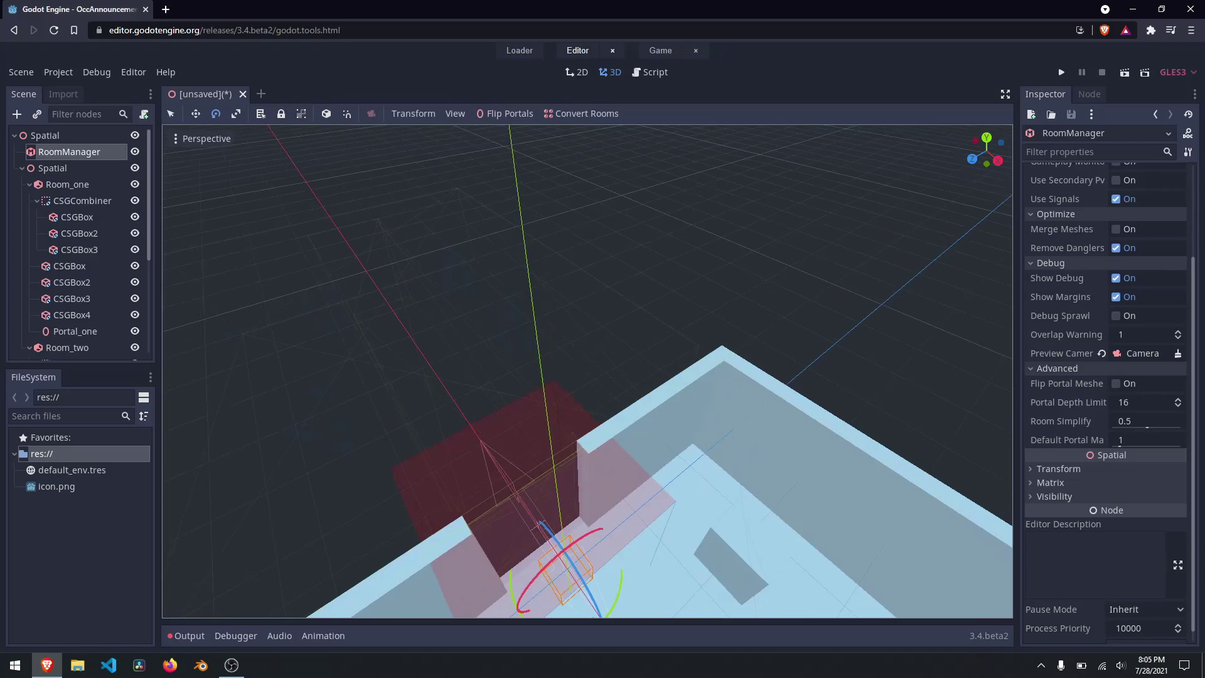
key(q)
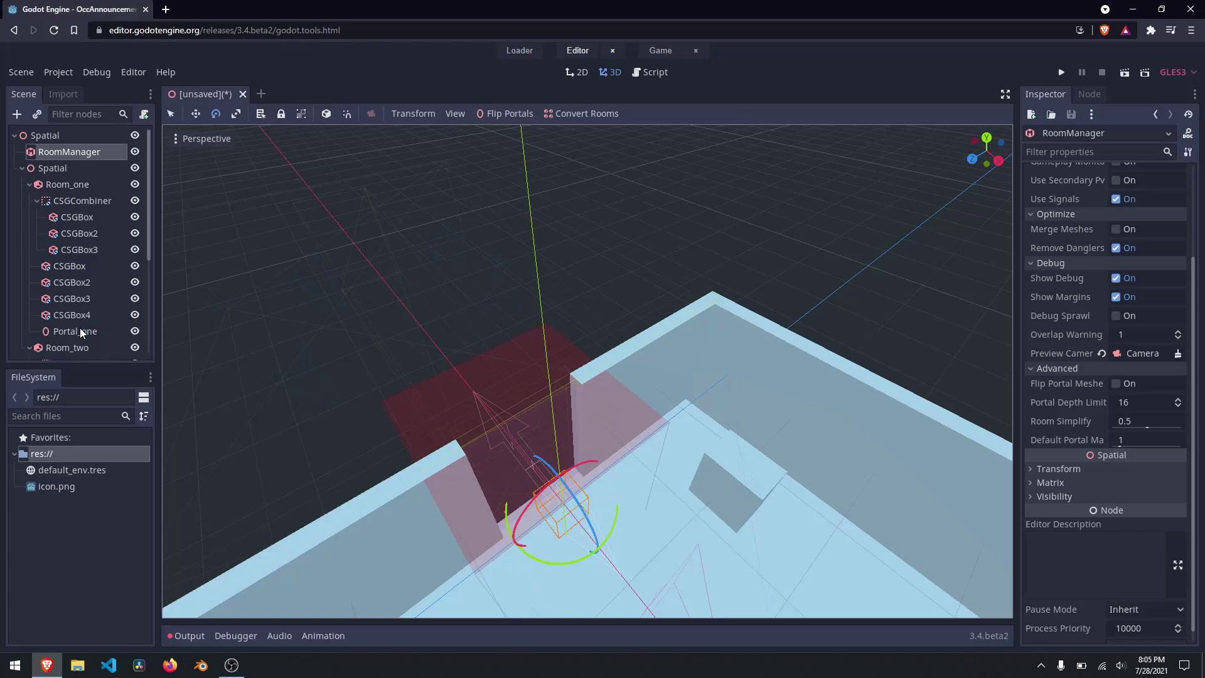
Rename the Portal_two node under Room_two as Portal_one*1.
scroll(82, 328, down, 1)
scroll(95, 323, down, 5)
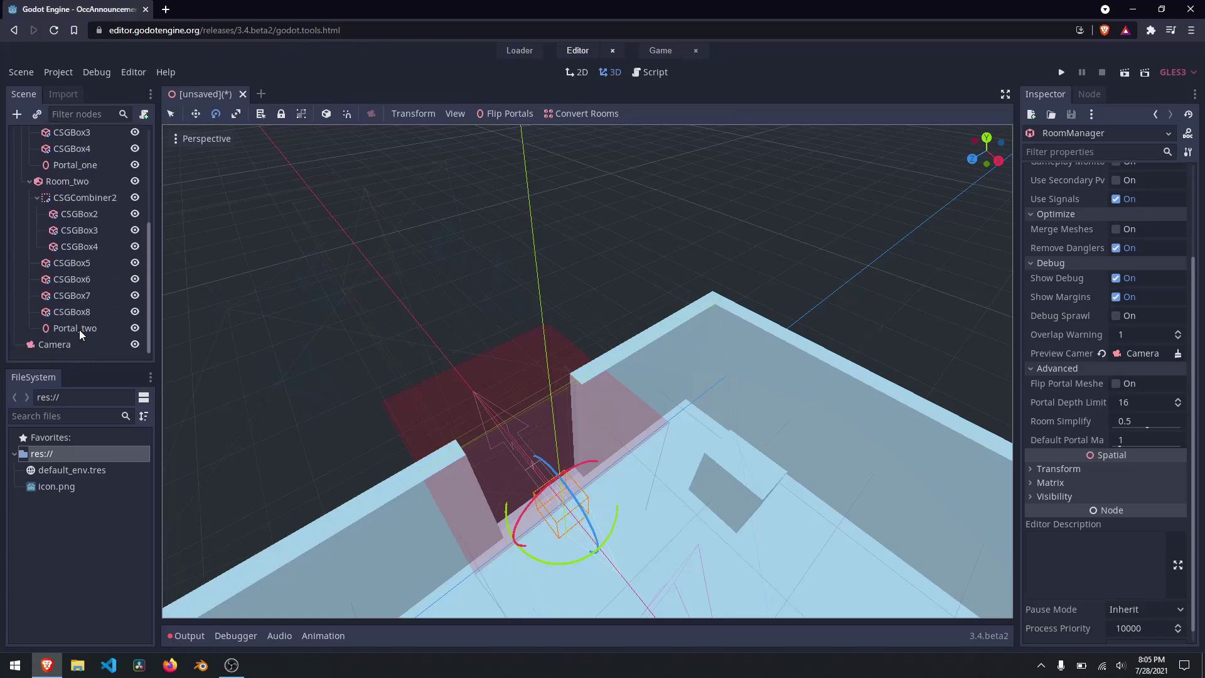
click(75, 328)
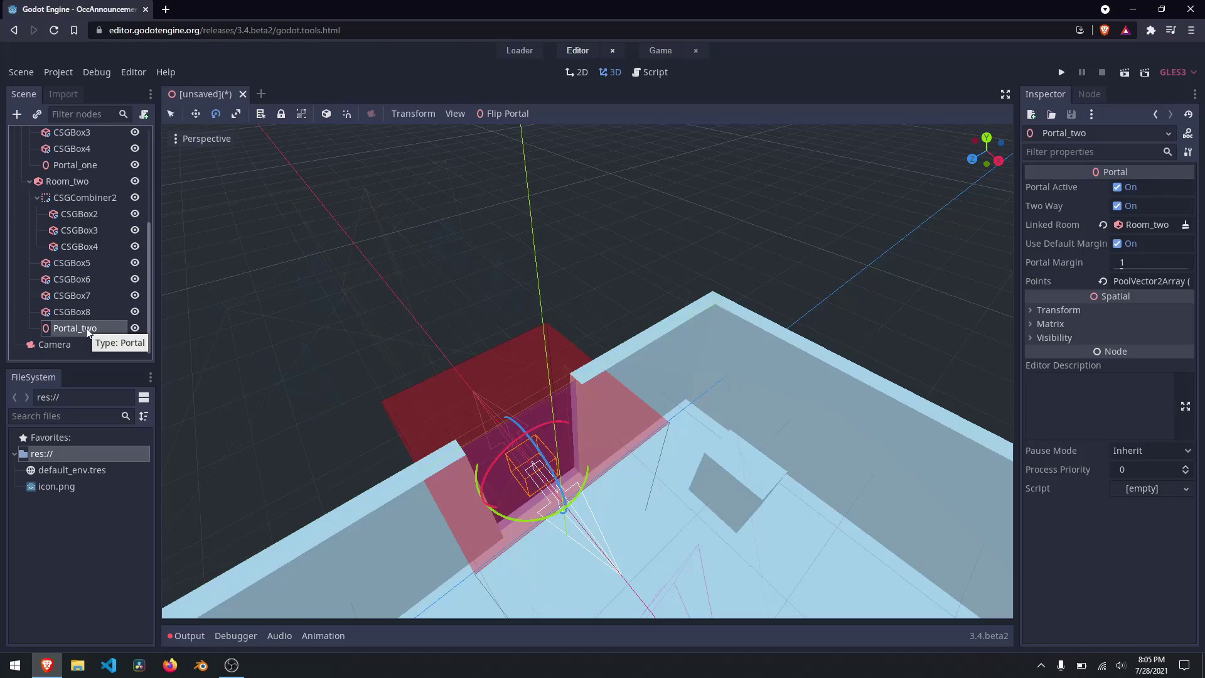
click(94, 327)
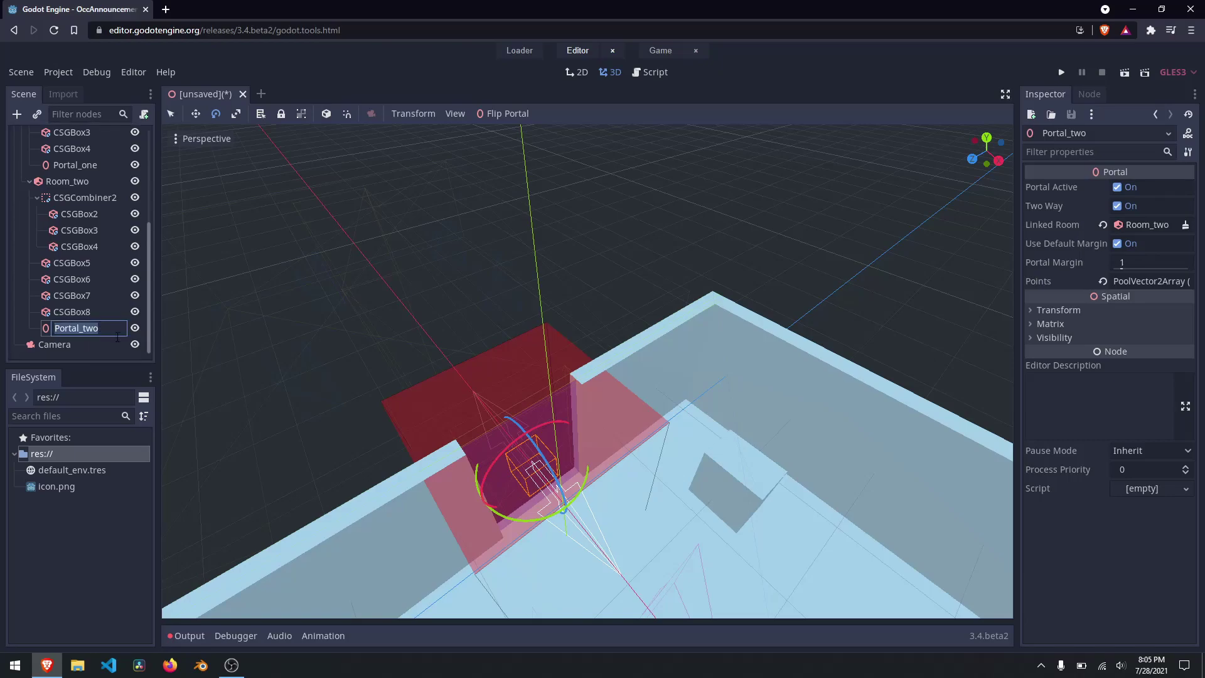
click(117, 335)
key(Return)
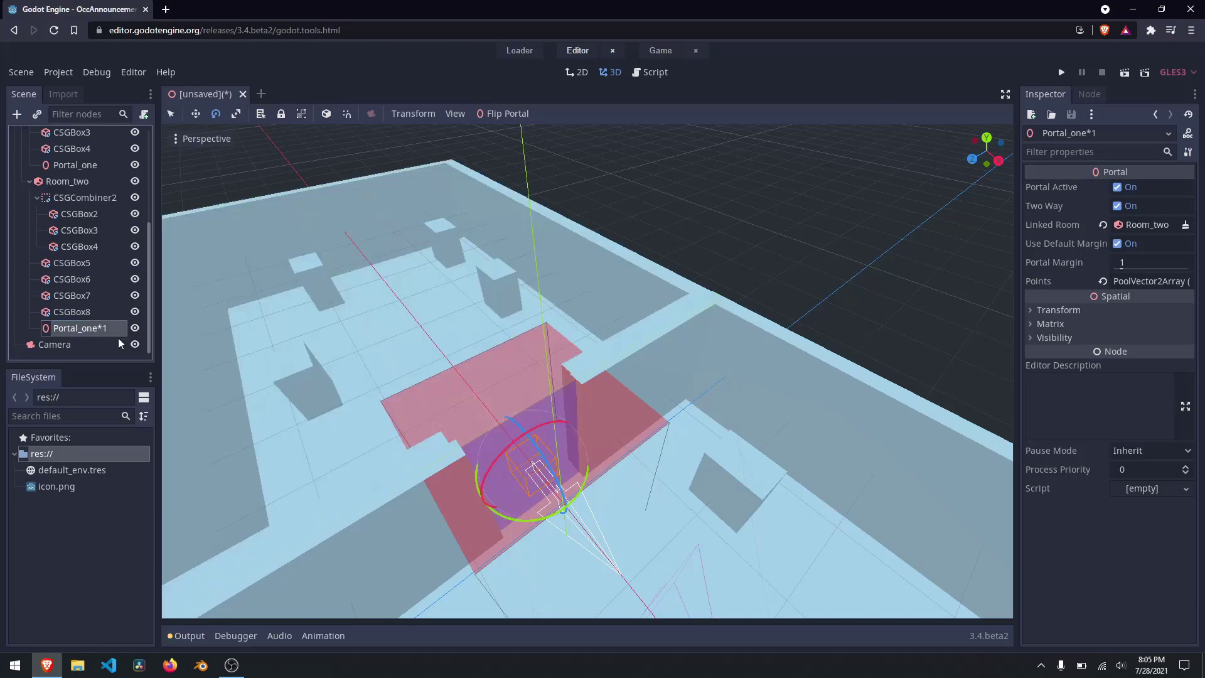
Run the RoomManager's room conversion again with the renamed portal and view both rooms from above.
scroll(69, 197, up, 5)
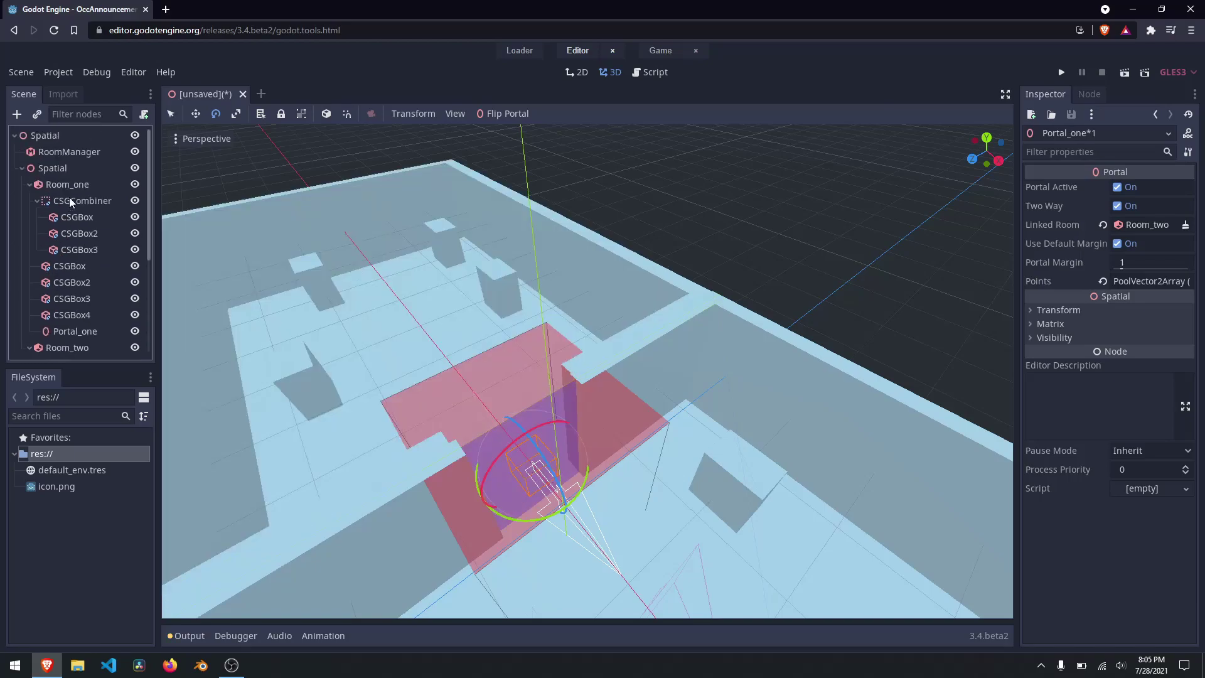
click(69, 151)
click(596, 113)
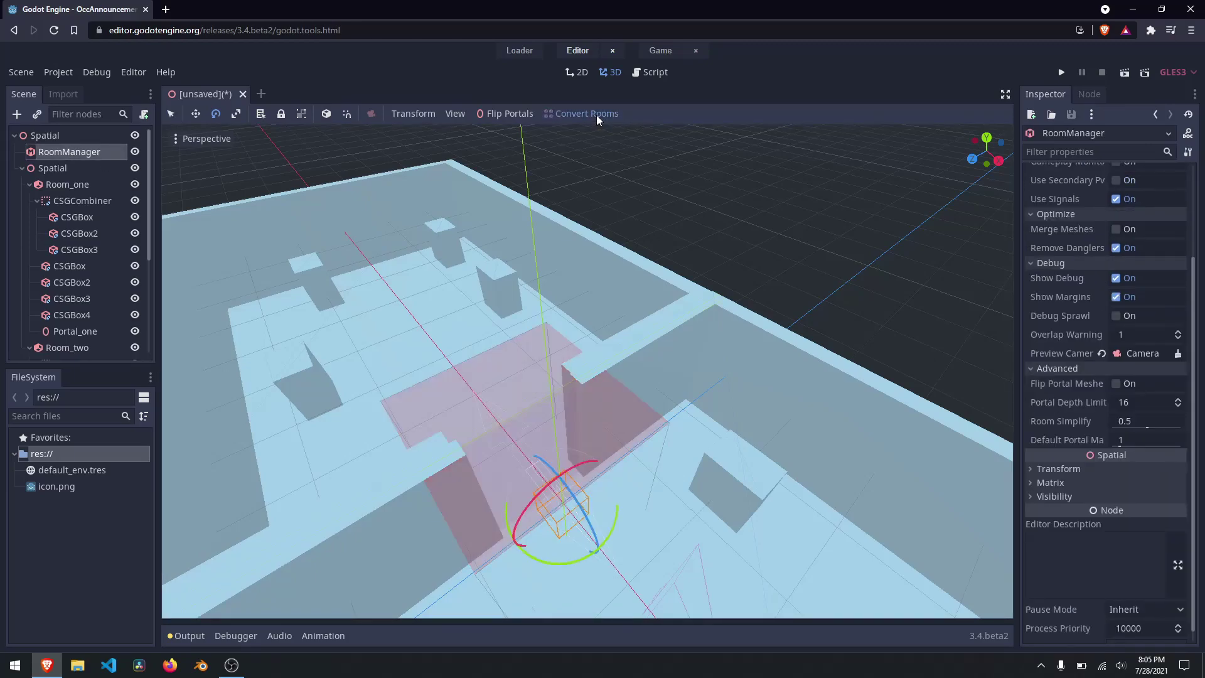
drag(588, 370, 557, 370)
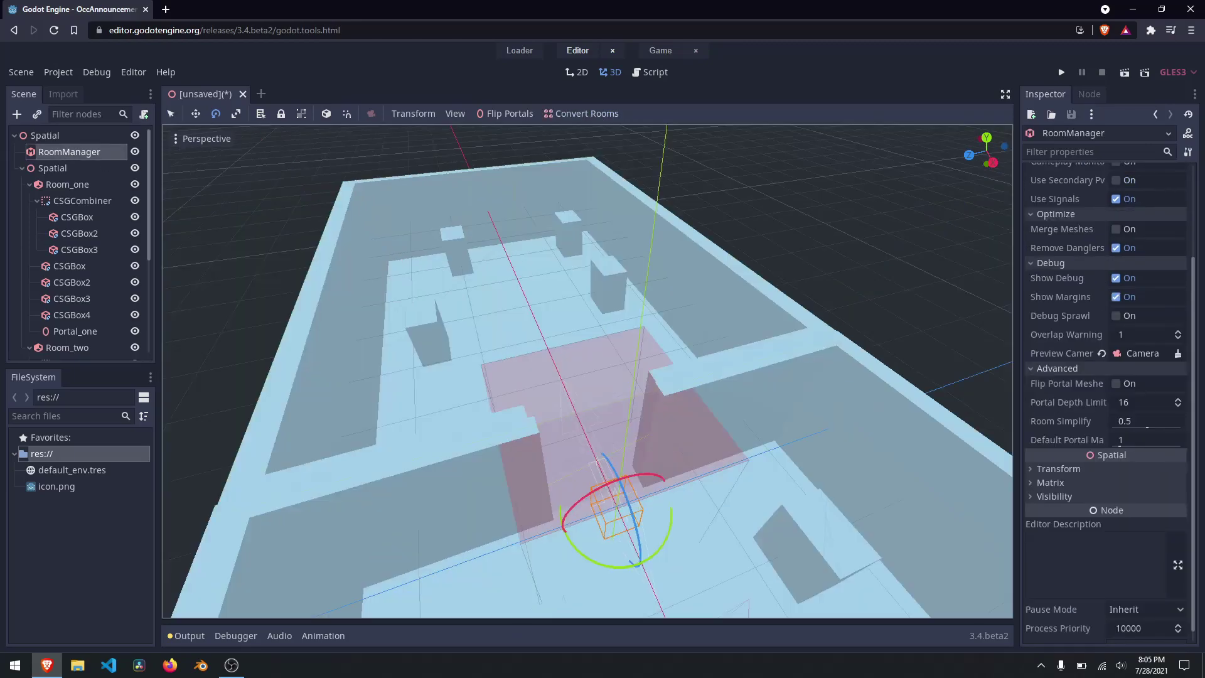
drag(663, 314, 632, 314)
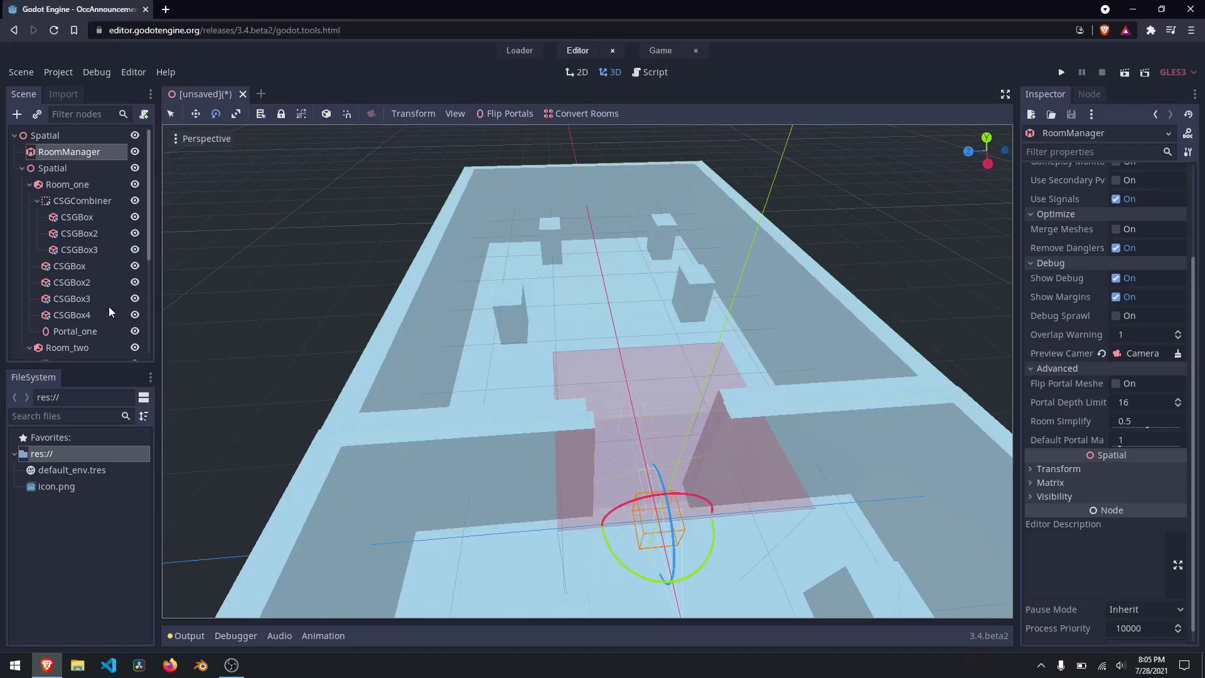
Rotate the preview Camera in Room_two to test the culling through the doorway portals.
scroll(66, 341, down, 2)
scroll(72, 339, down, 3)
scroll(74, 343, down, 3)
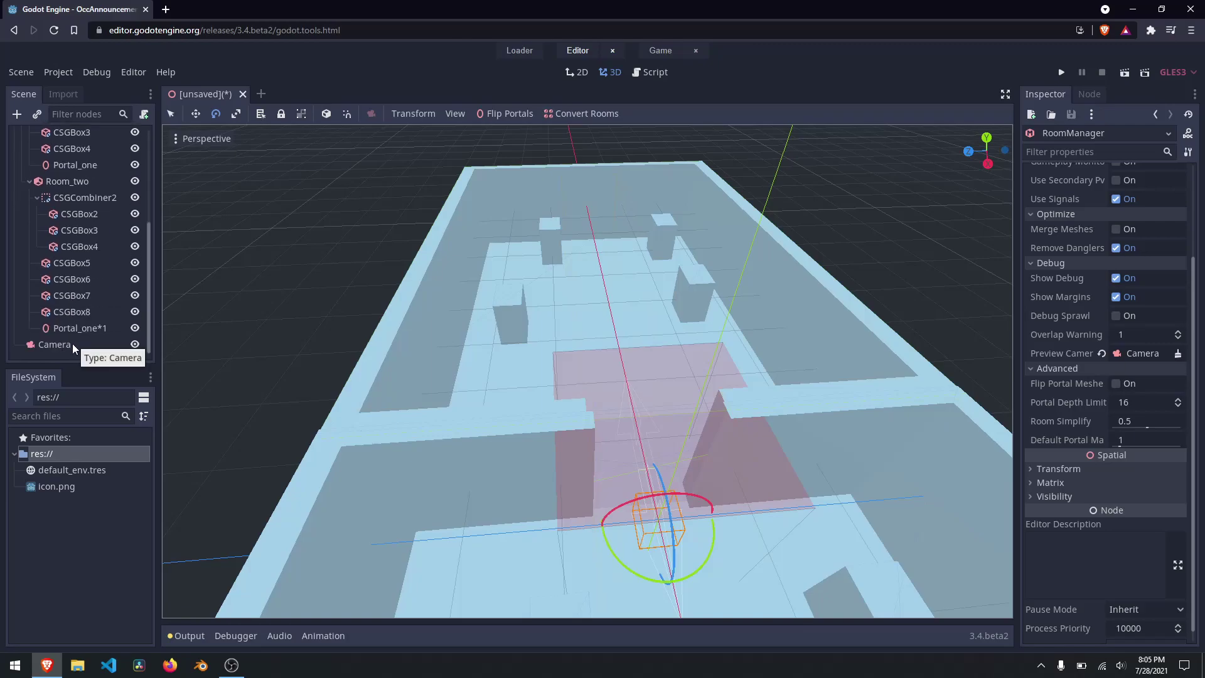
click(73, 345)
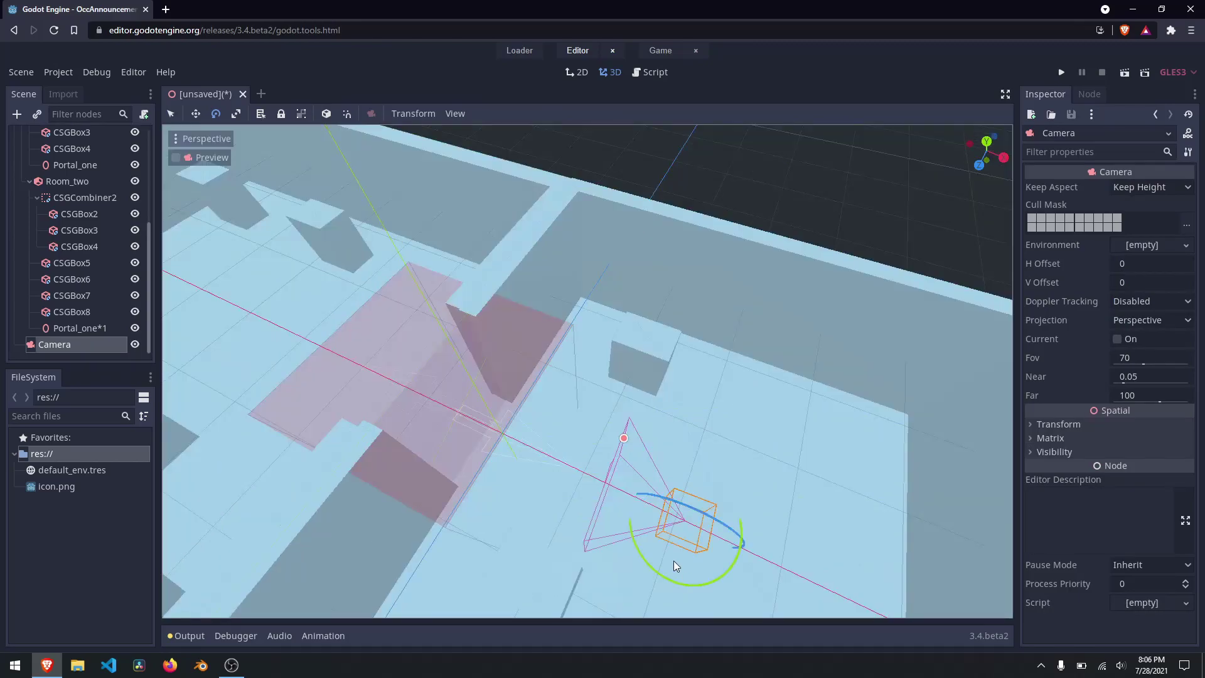
drag(683, 583, 618, 427)
key(s)
drag(676, 472, 814, 387)
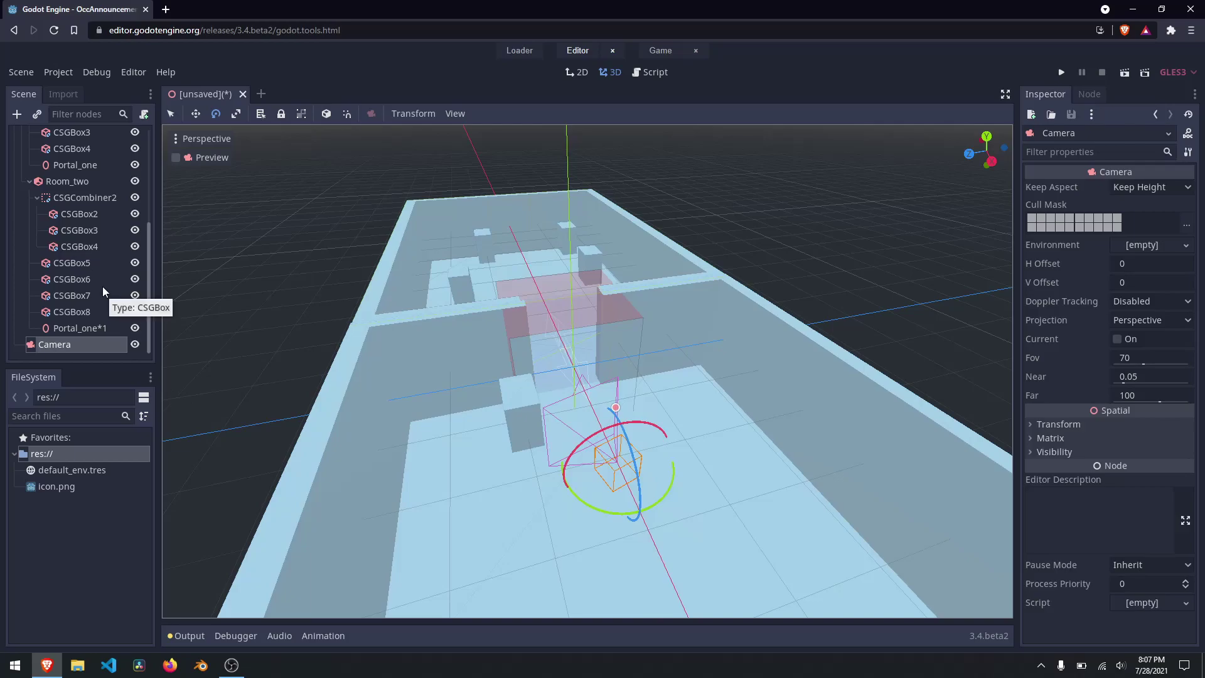
Select the root Spatial node of the scene.
scroll(91, 271, up, 1)
scroll(86, 266, up, 2)
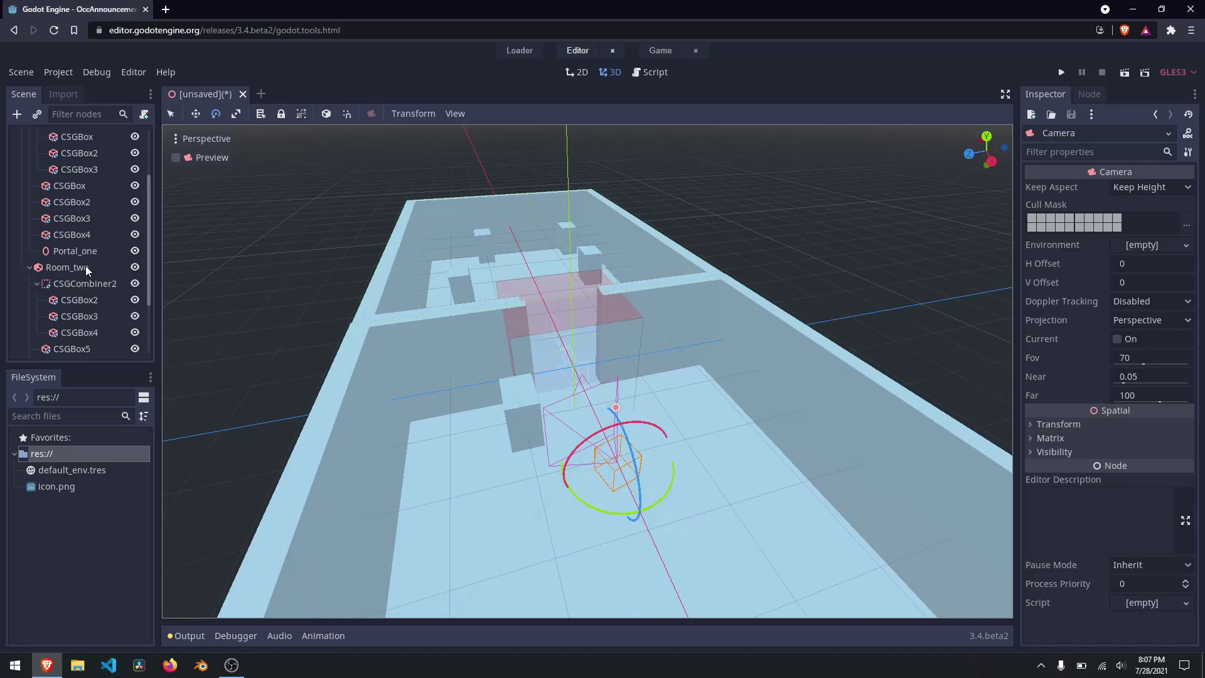
scroll(88, 267, up, 3)
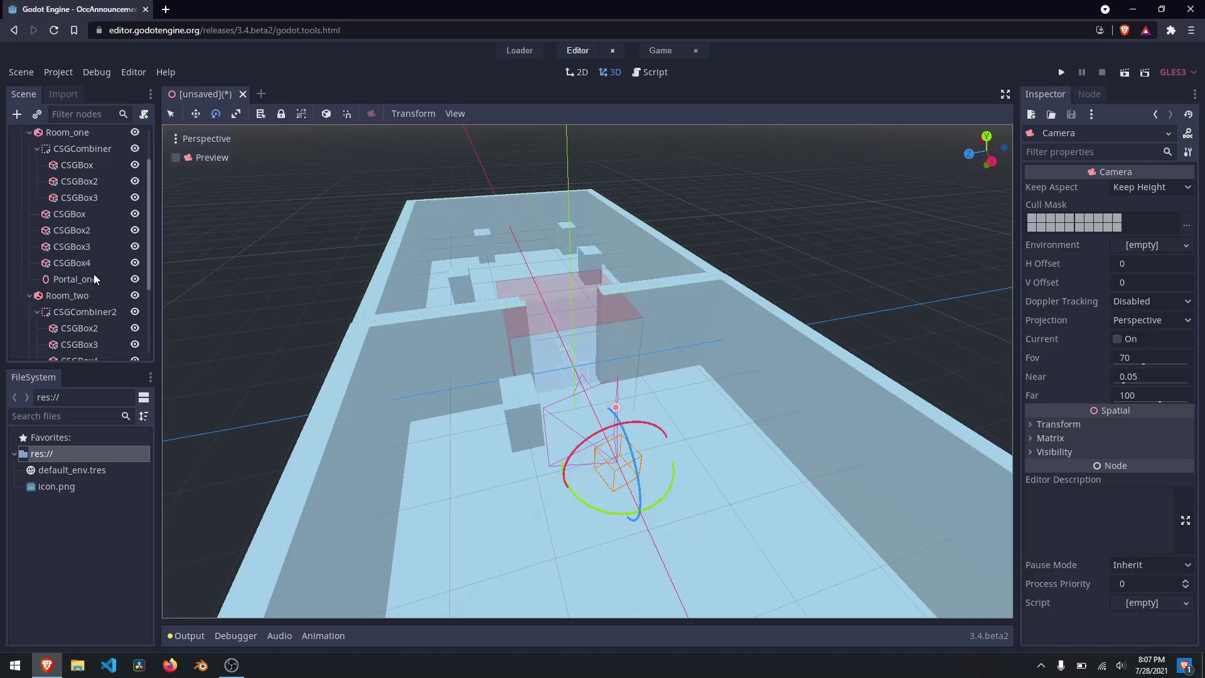
scroll(93, 269, up, 1)
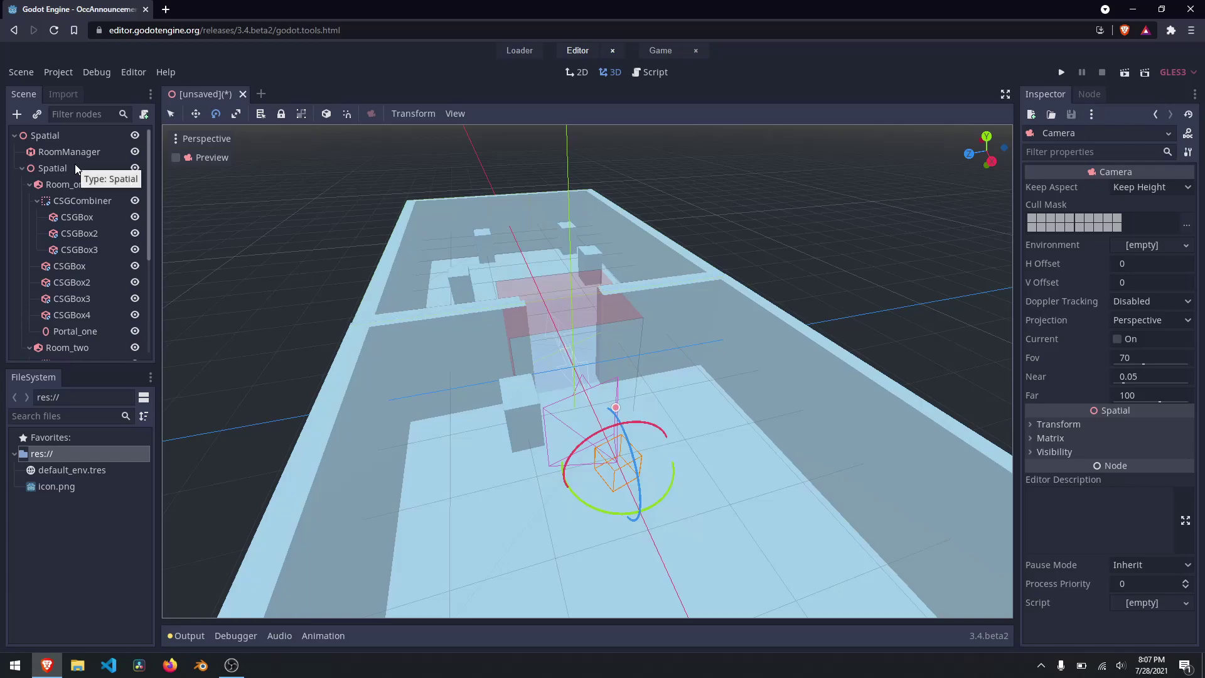
click(46, 134)
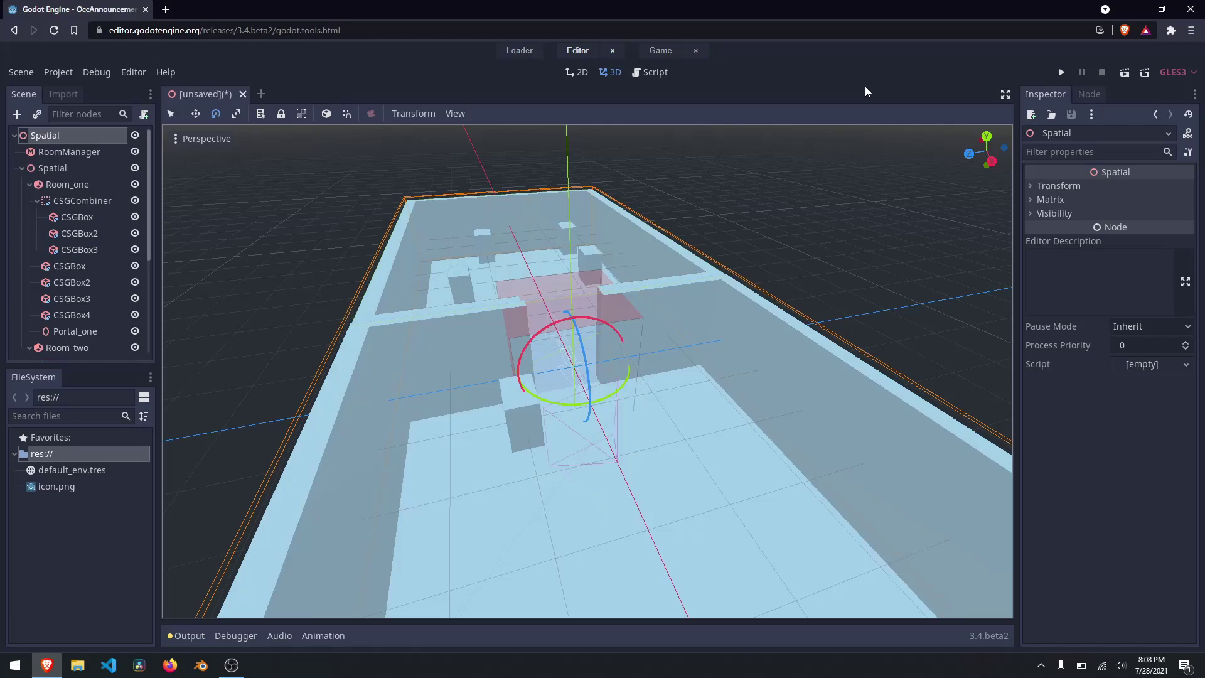